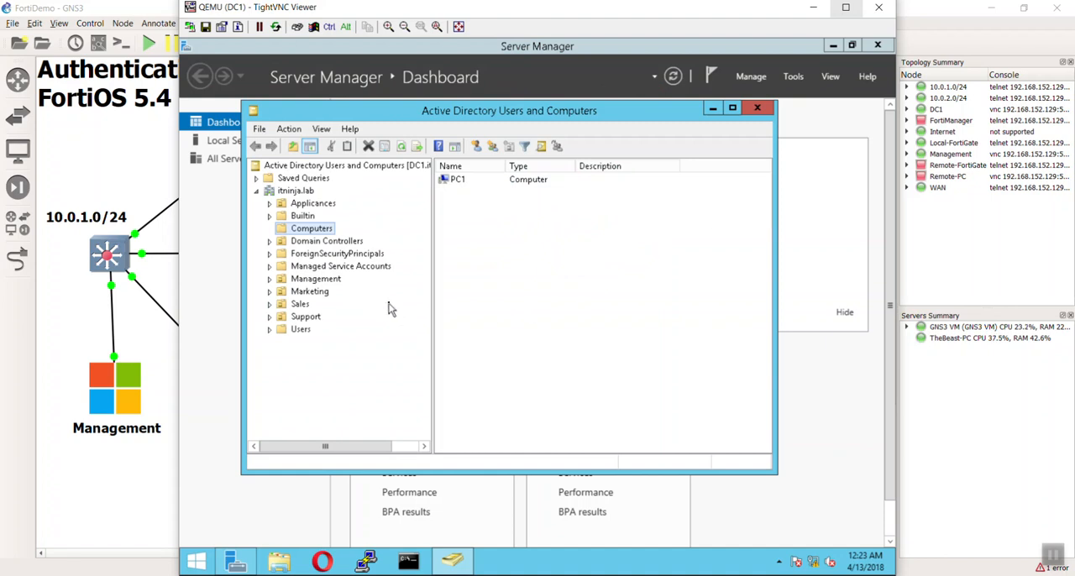
Examine the contents of the Management, Marketing and Sales organizational units in the itninja.lab domain.
click(313, 279)
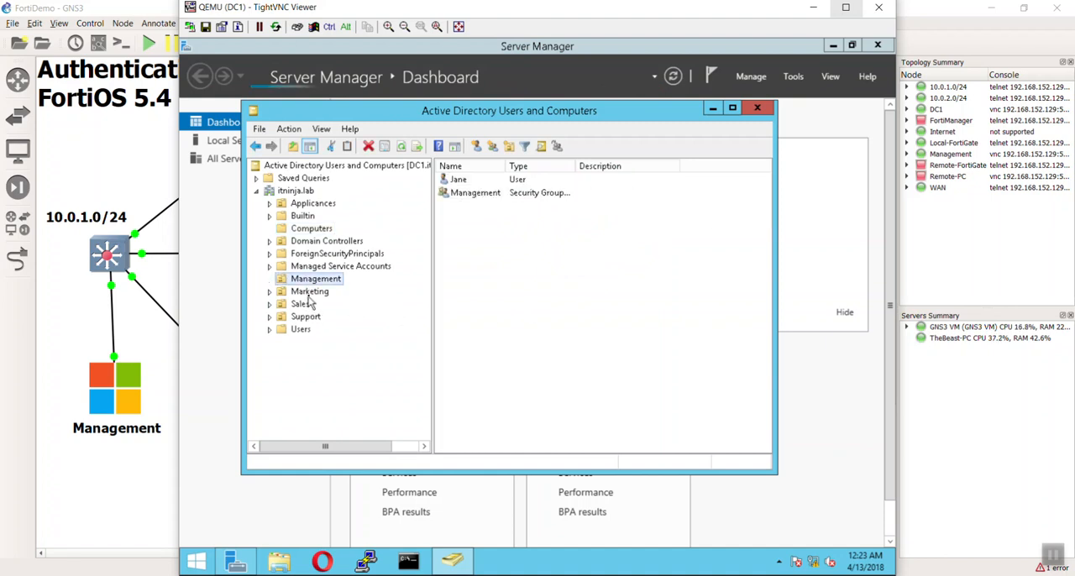
click(305, 293)
click(308, 279)
click(307, 292)
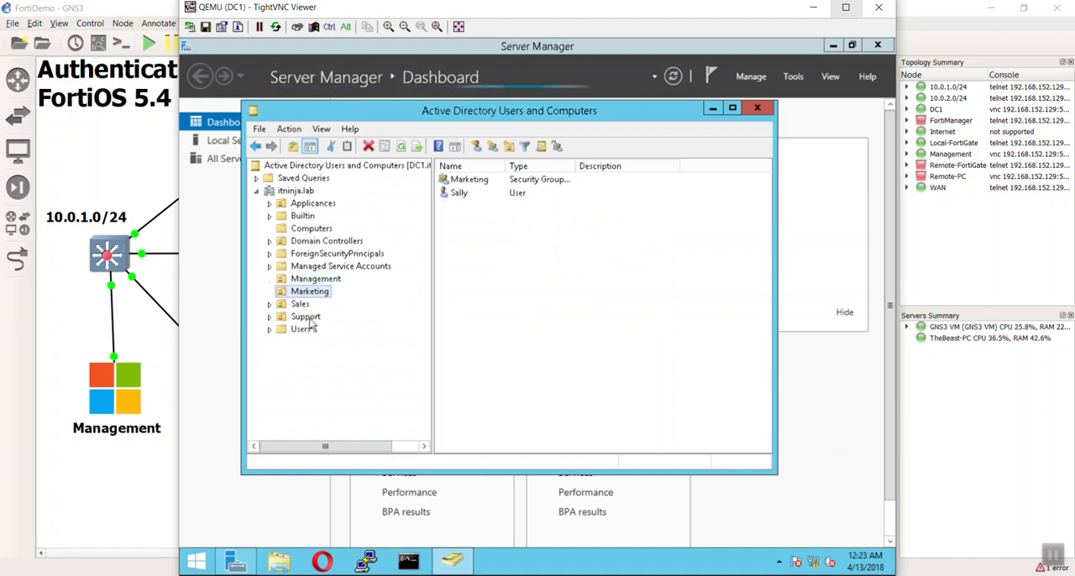
click(301, 304)
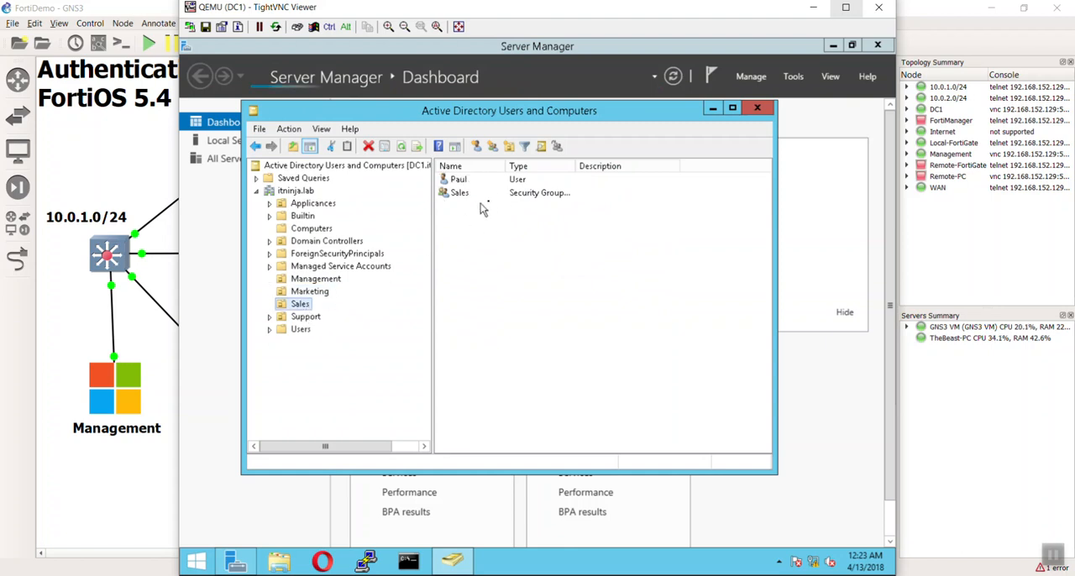
click(308, 291)
click(308, 281)
click(307, 291)
click(300, 304)
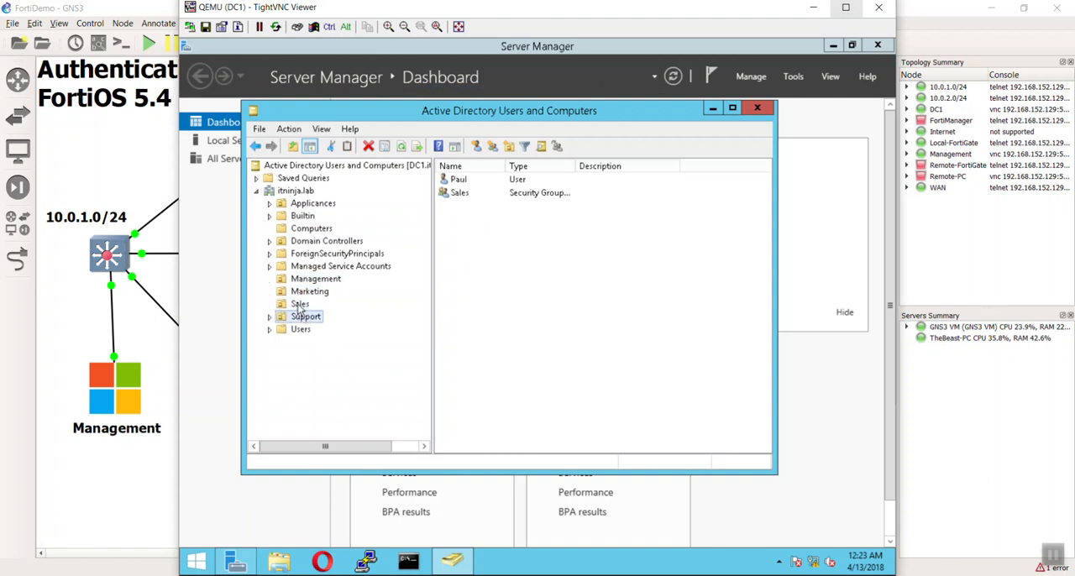
click(307, 292)
click(307, 279)
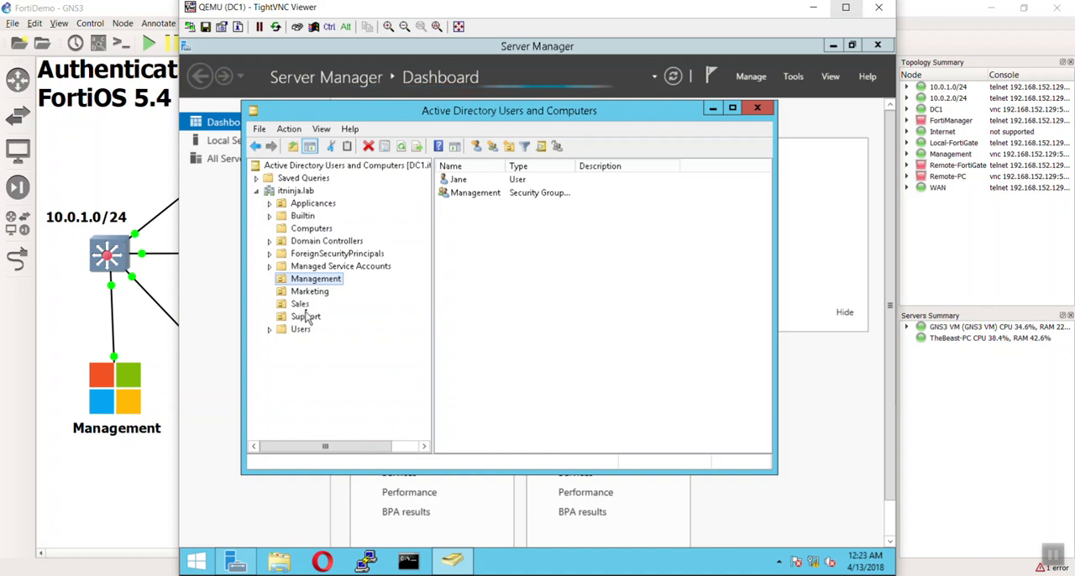
Check the group memberships of the FortiGate user in the Applicances unit, and close the directory console and Server Manager.
click(321, 205)
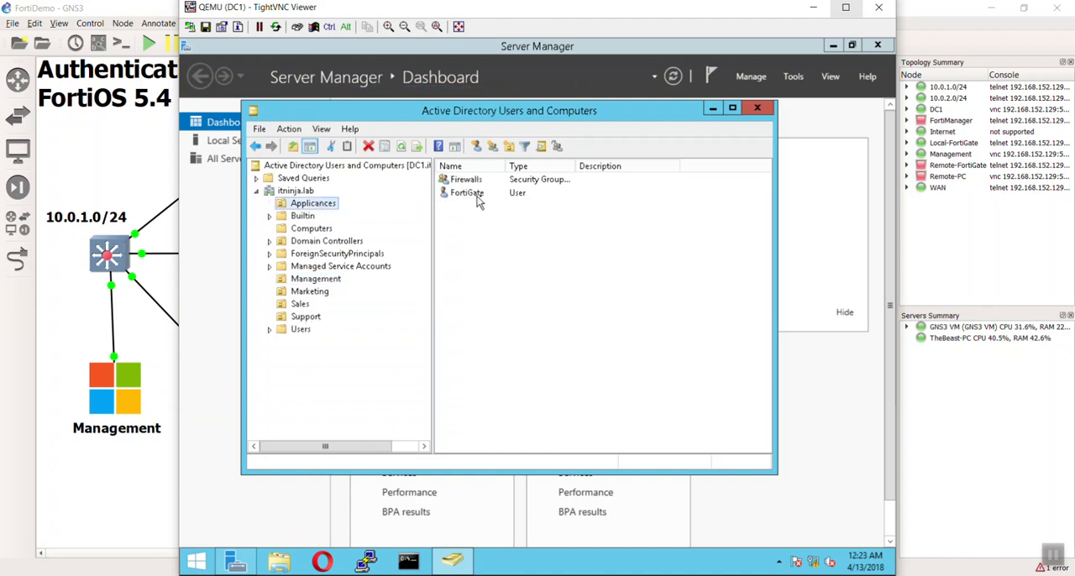
click(467, 196)
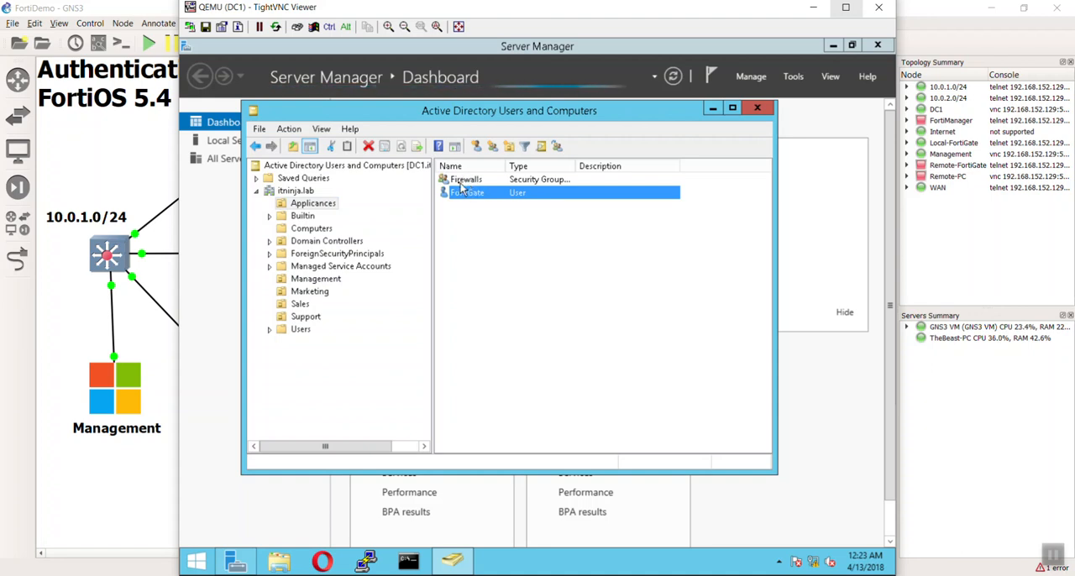
click(527, 265)
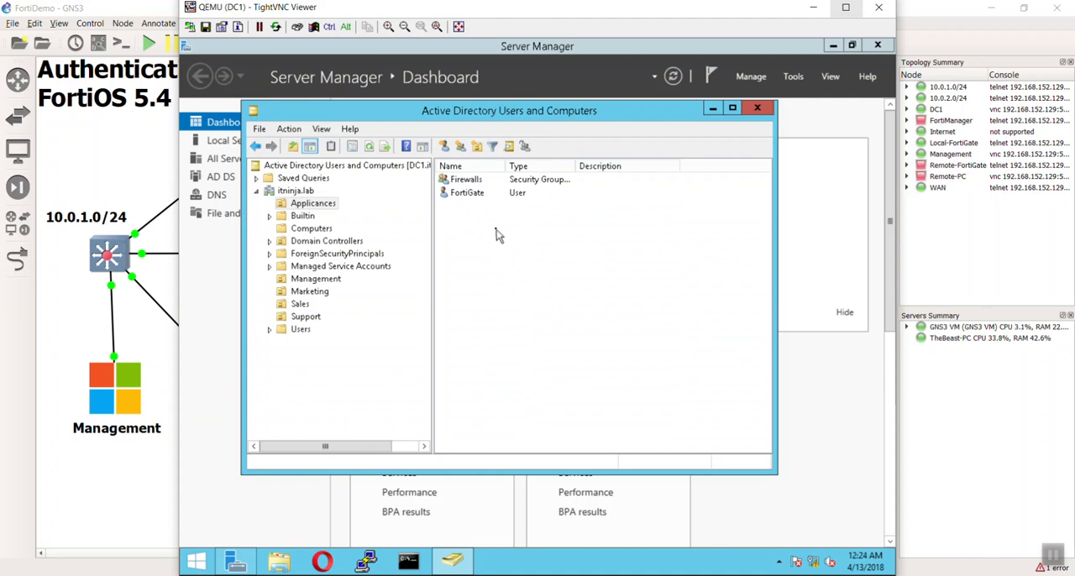
click(484, 195)
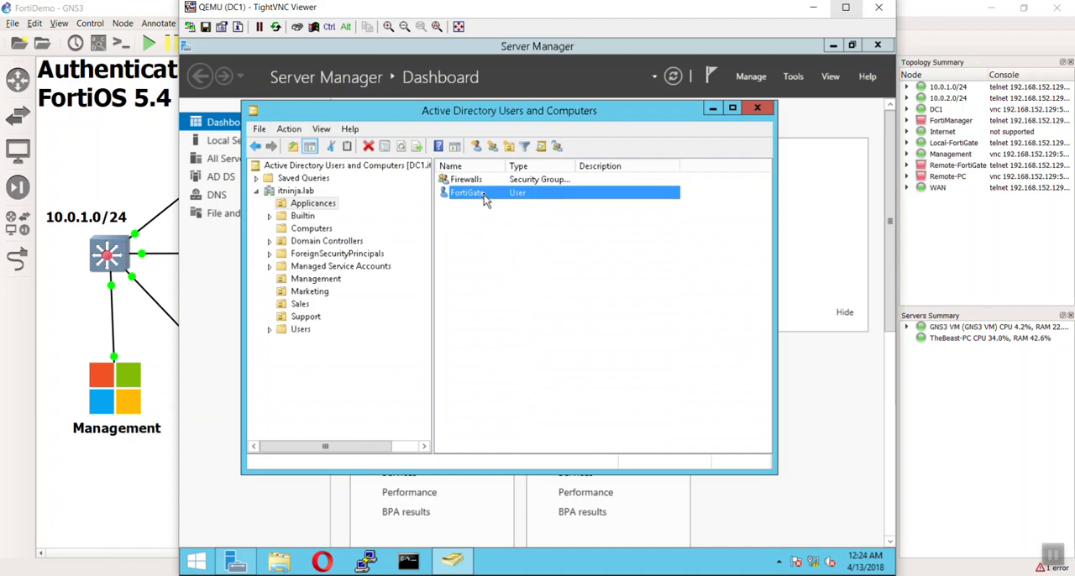
right_click(485, 200)
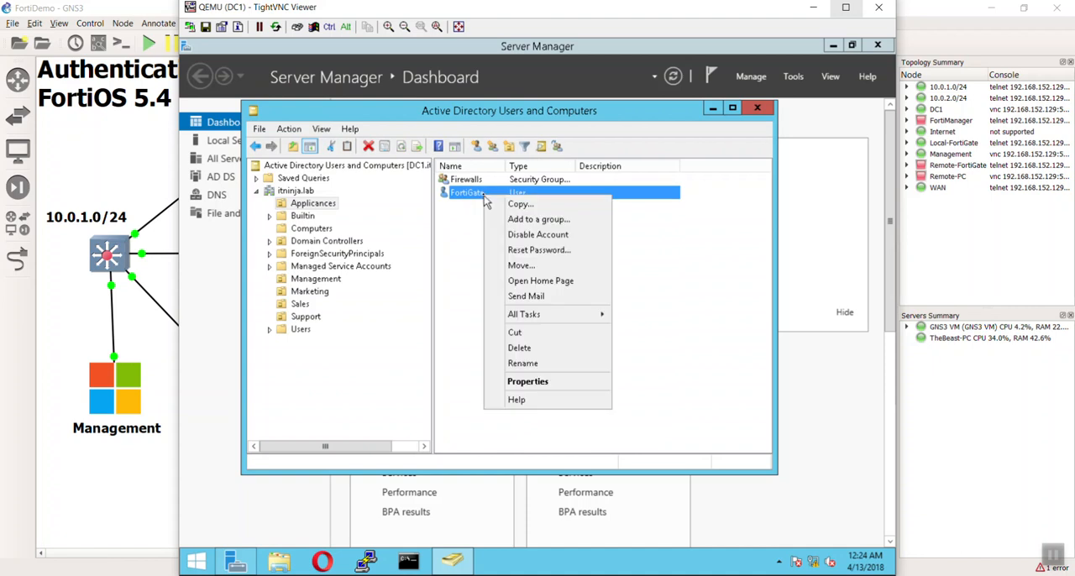
click(519, 382)
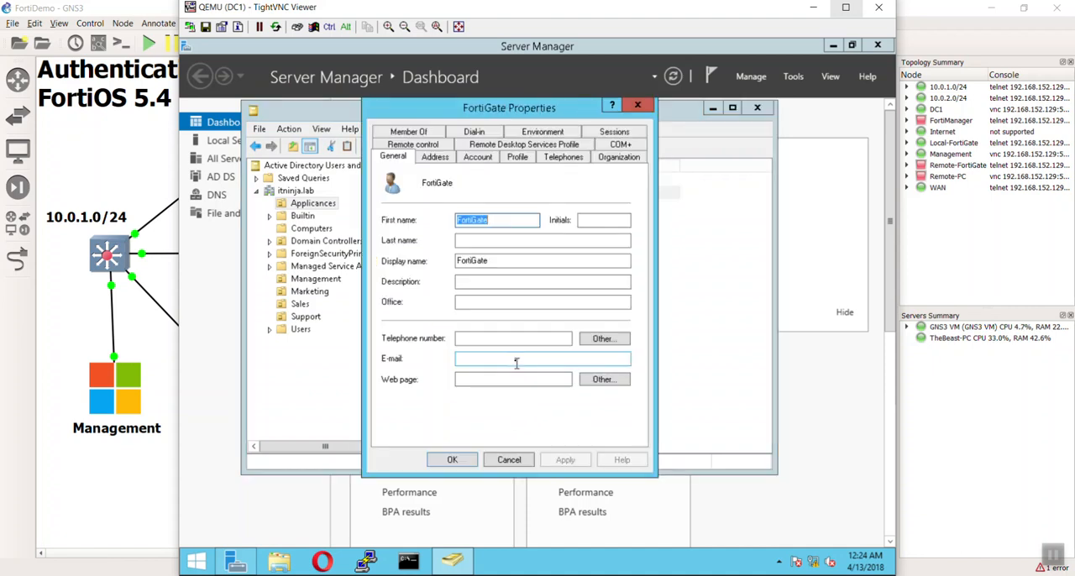
click(419, 132)
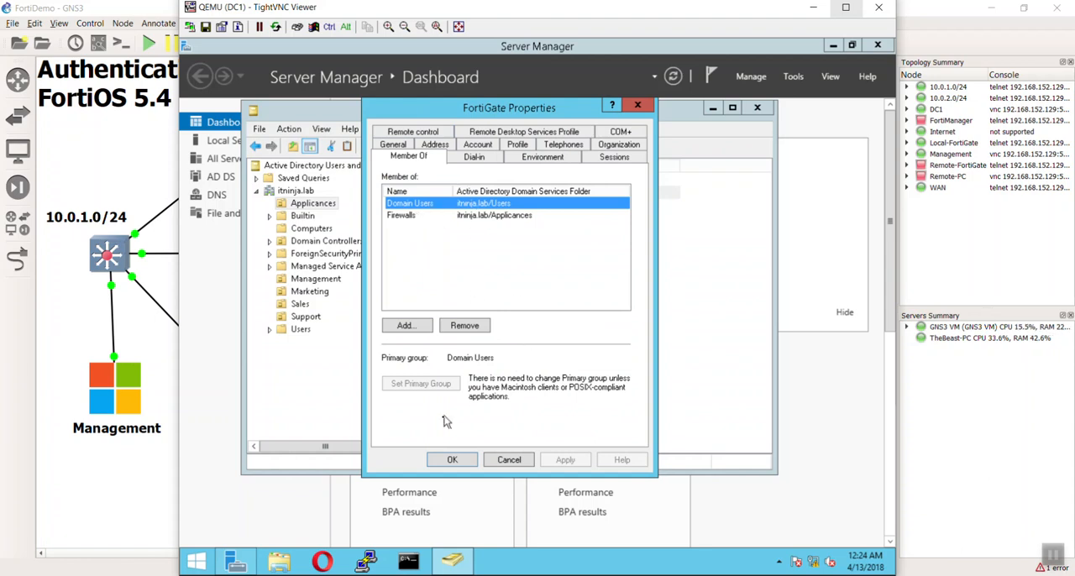
click(452, 460)
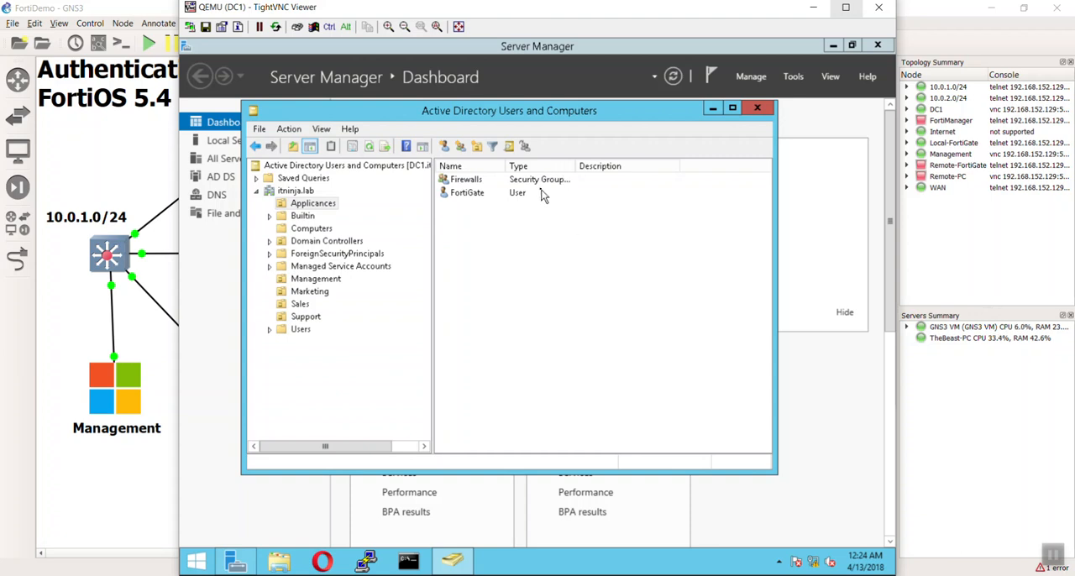
click(757, 109)
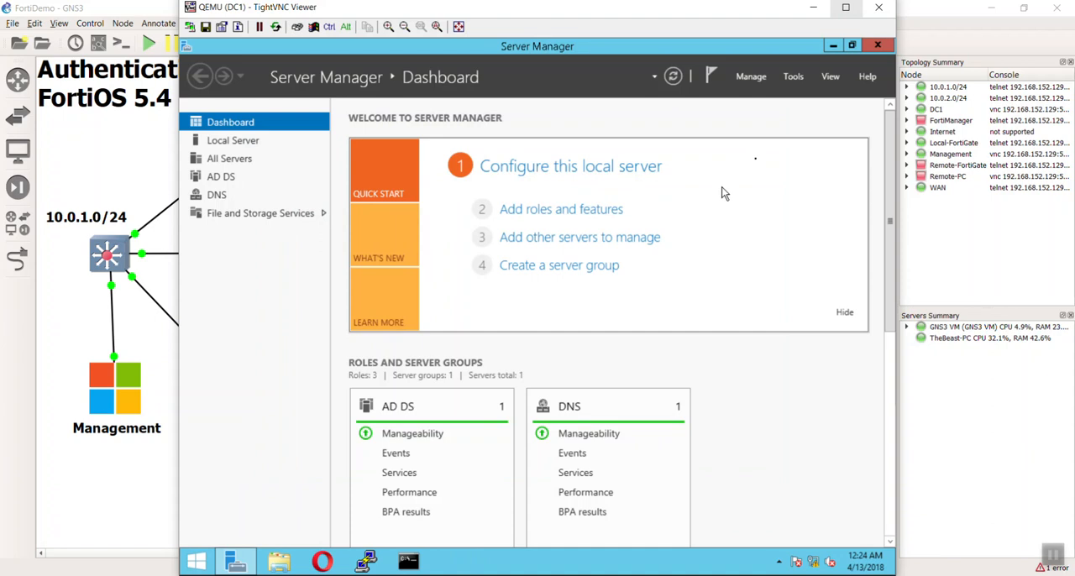
click(882, 47)
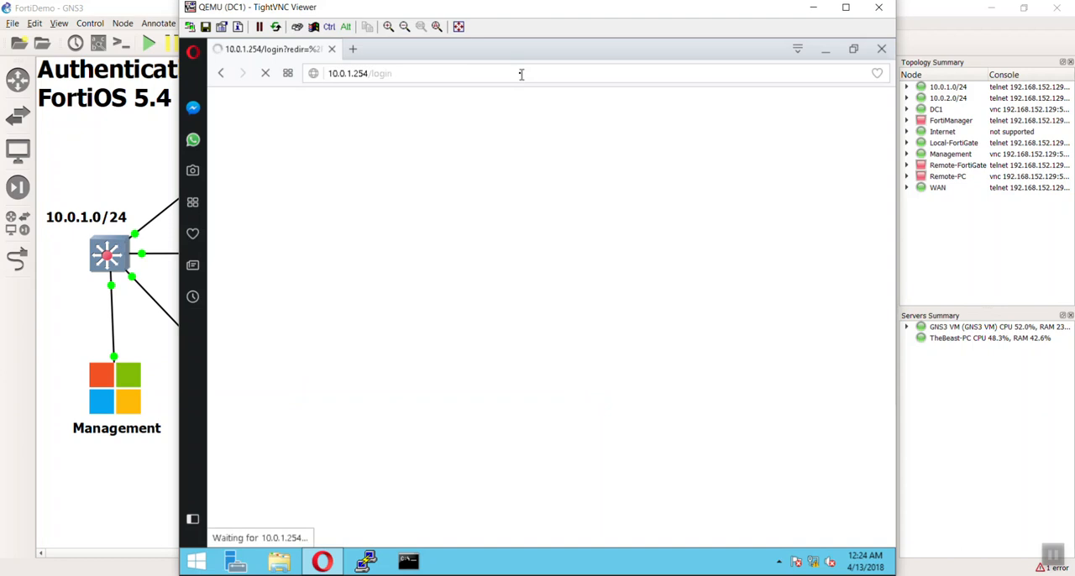
Log in to the FortiGate at 10.0.1.254 as admin and postpone the recommended file system check.
click(535, 302)
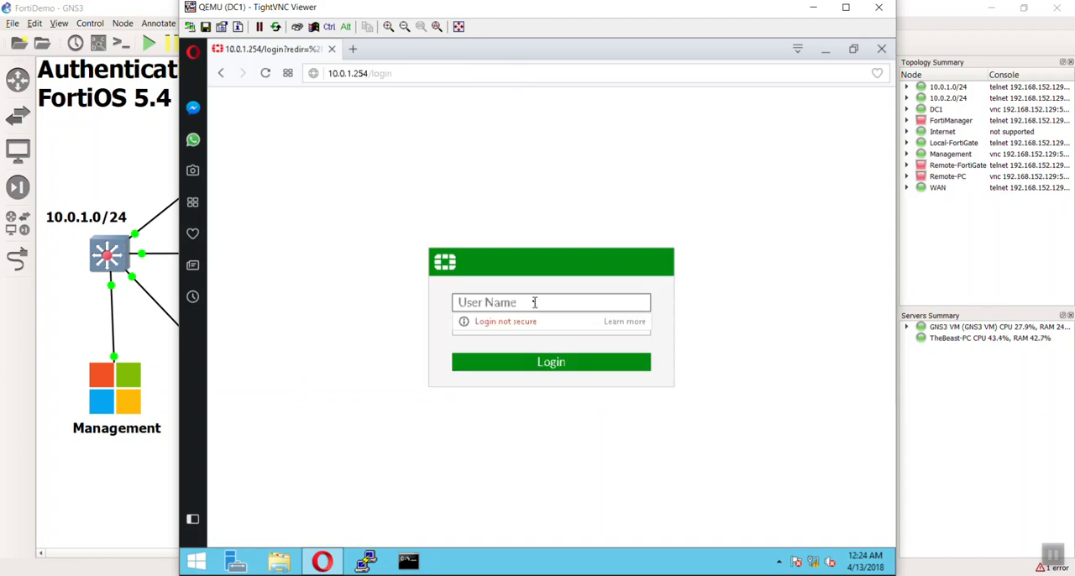
text(admin)
key(Return)
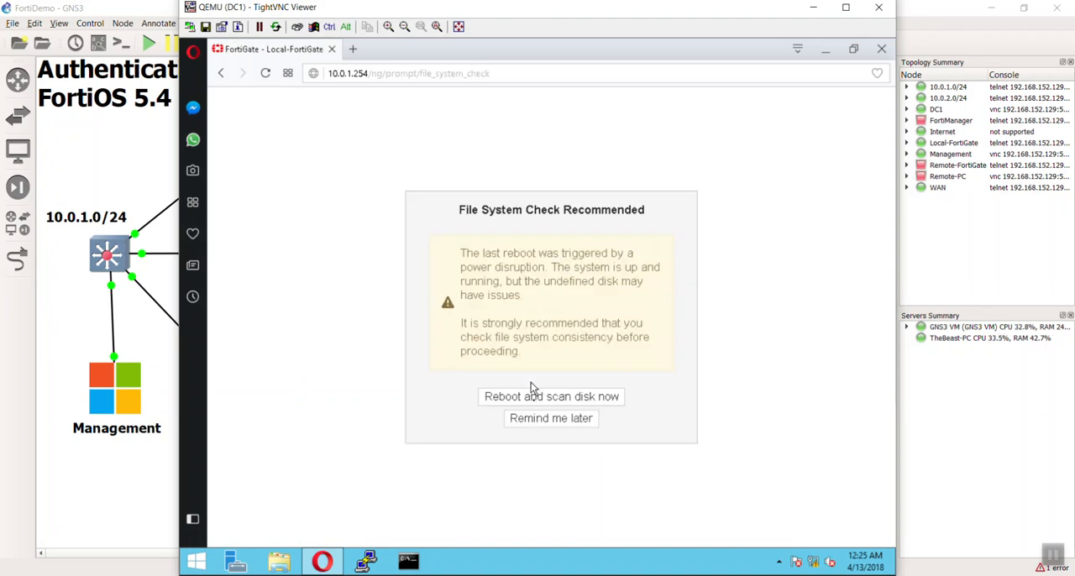
click(541, 419)
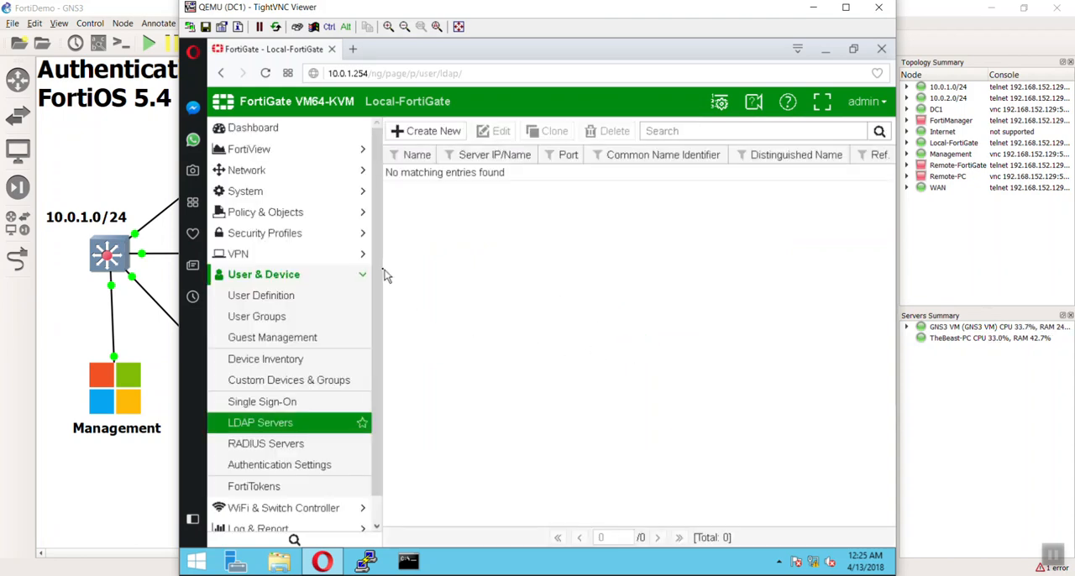
Open the LDAP Servers list under User & Device and start a new server entry.
scroll(380, 286, down, 2)
scroll(388, 295, up, 2)
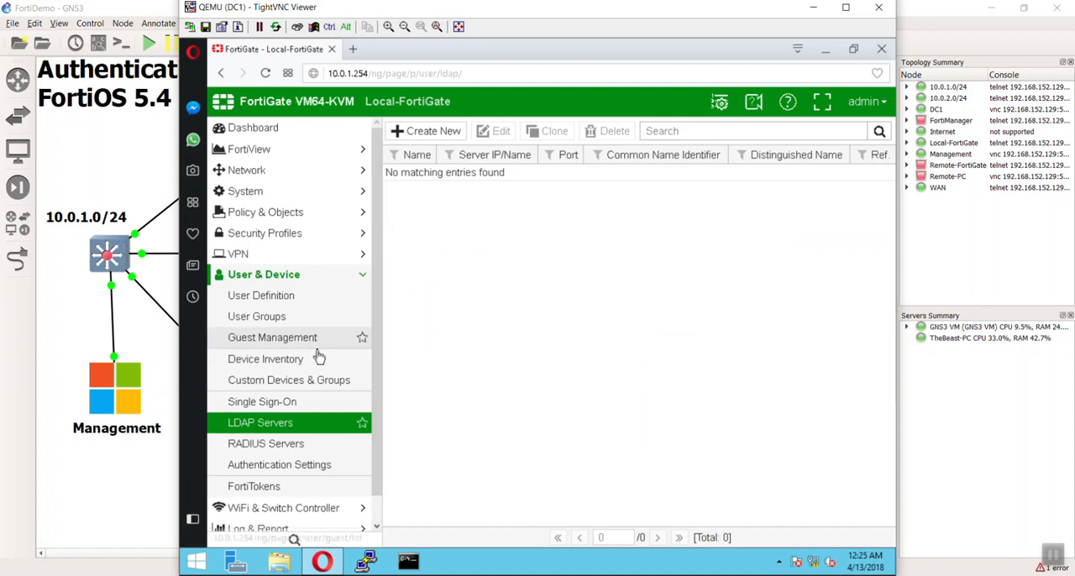
click(277, 274)
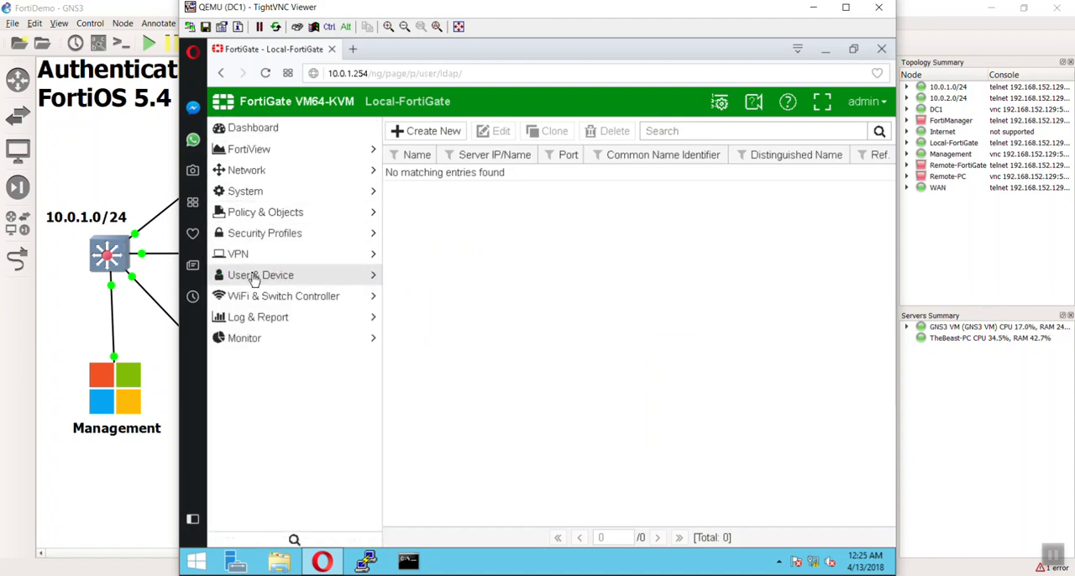
click(258, 280)
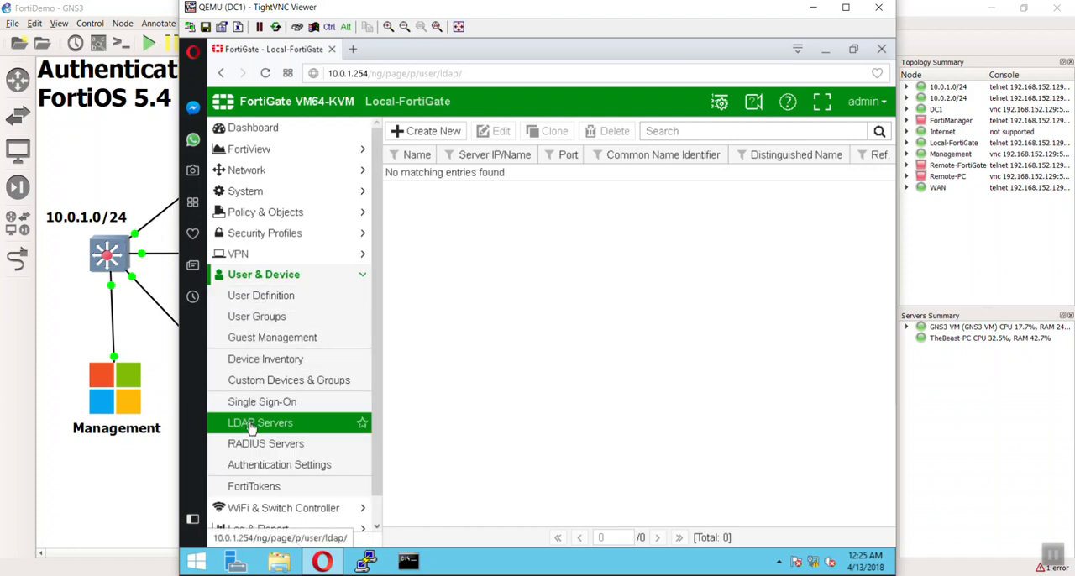
click(241, 430)
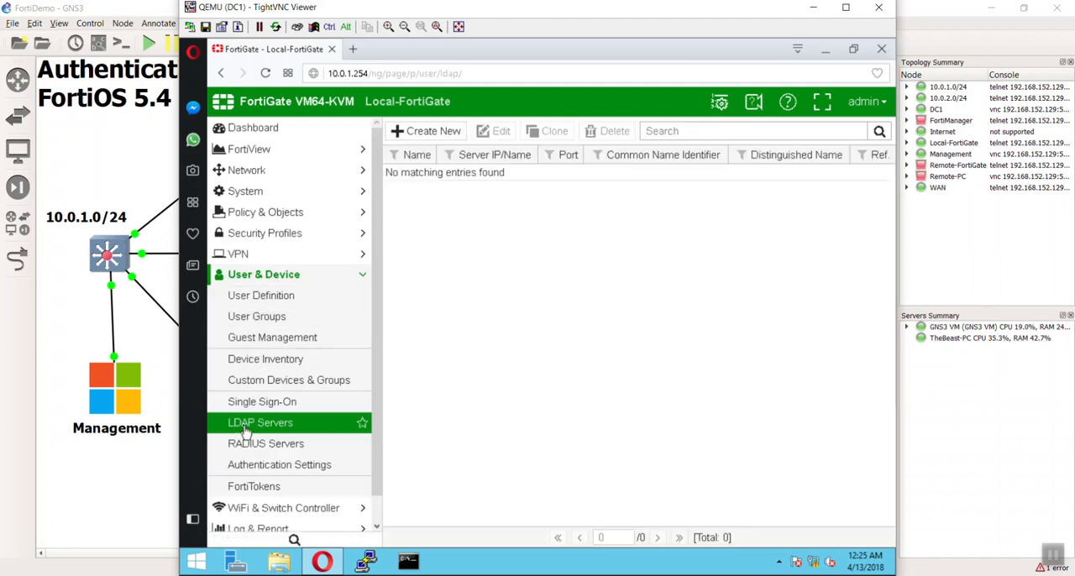
click(426, 136)
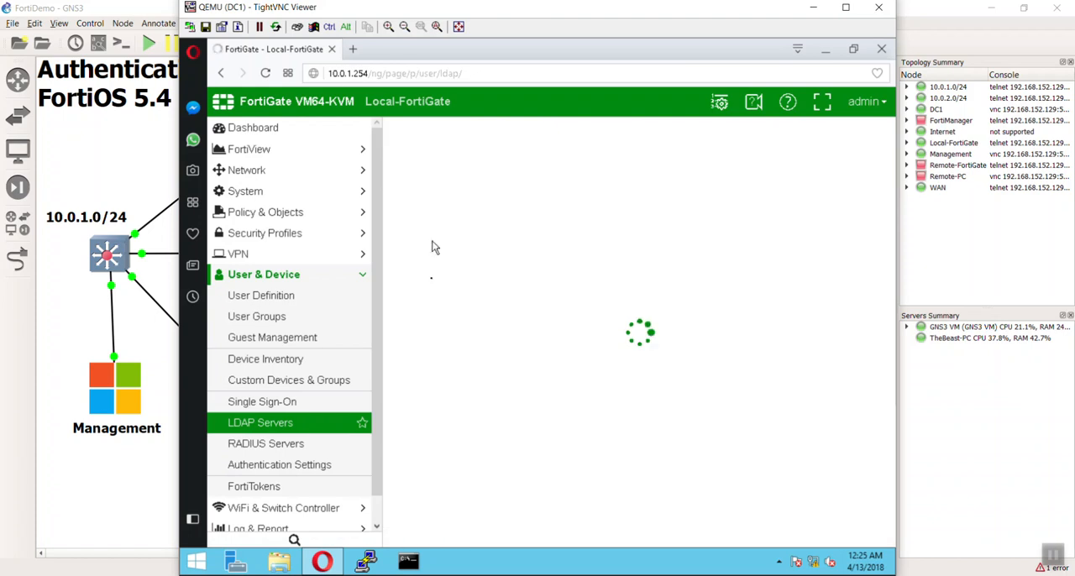
Name the new LDAP server DC1 and set its server IP to 10.0.1.10.
click(547, 158)
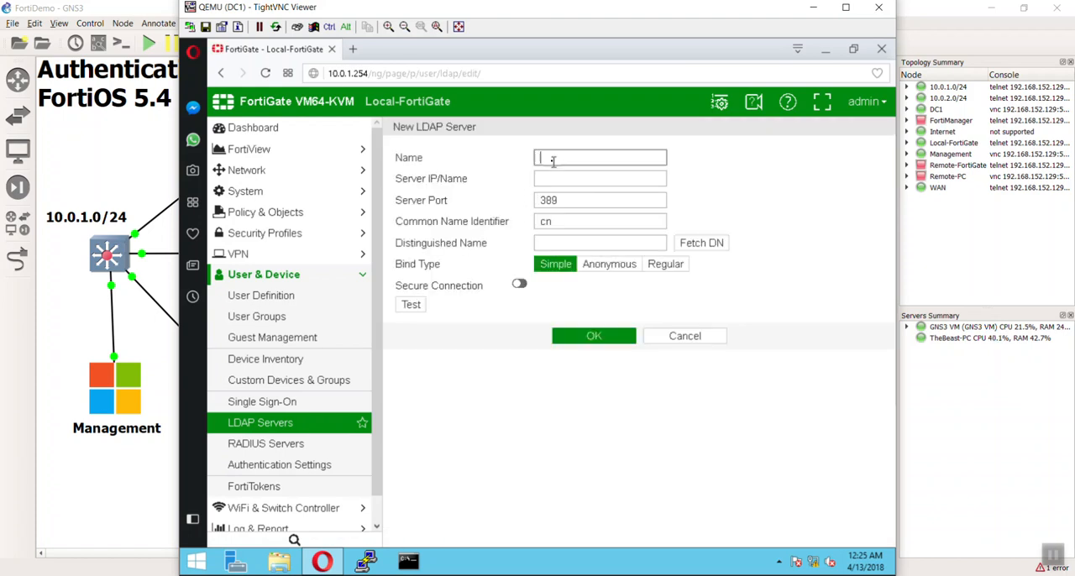
text(DC1)
key(Tab)
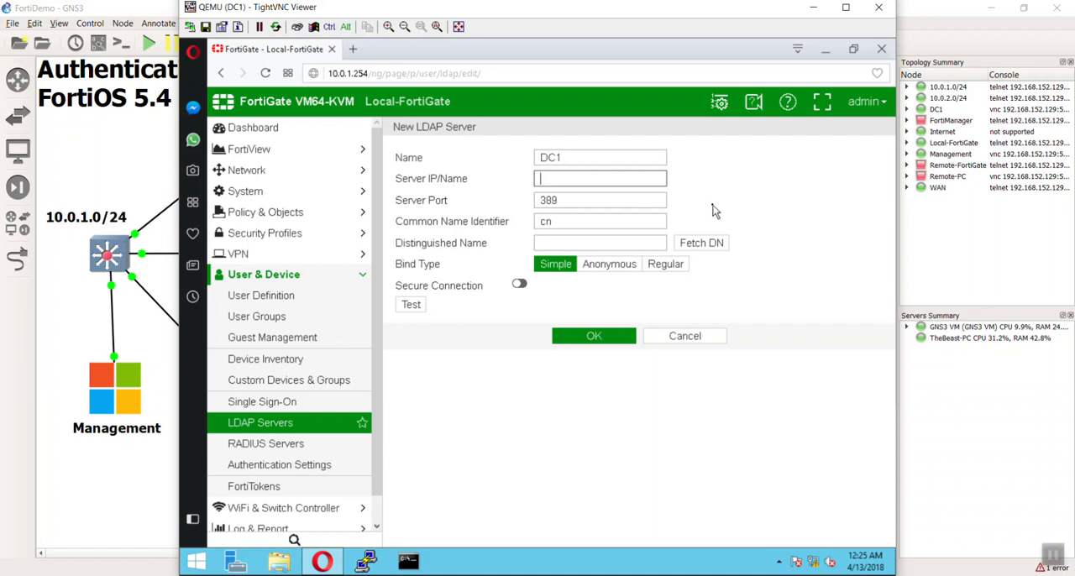
text(10.0.1.1)
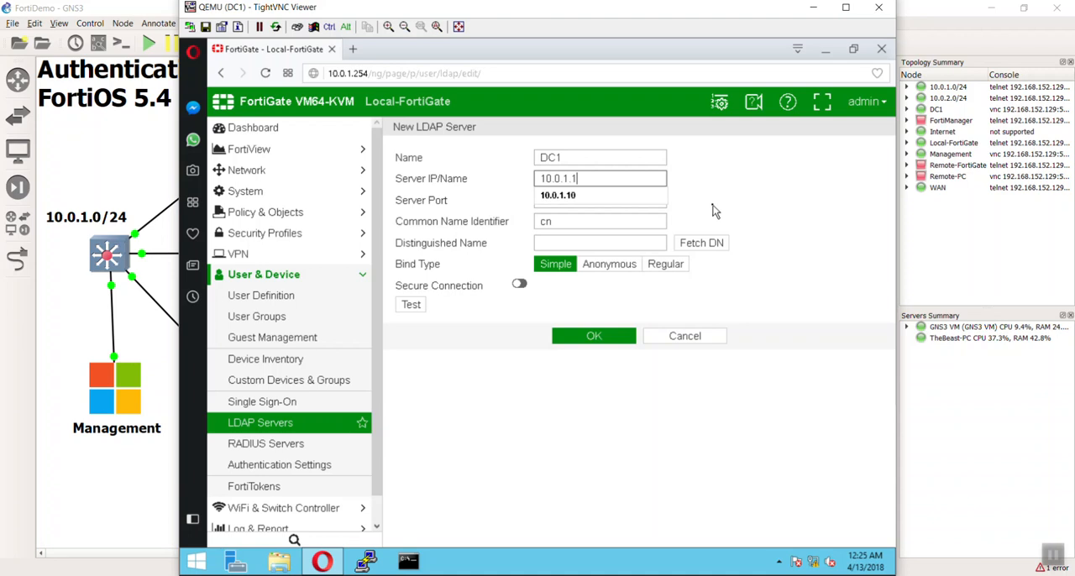
text(0)
key(Tab)
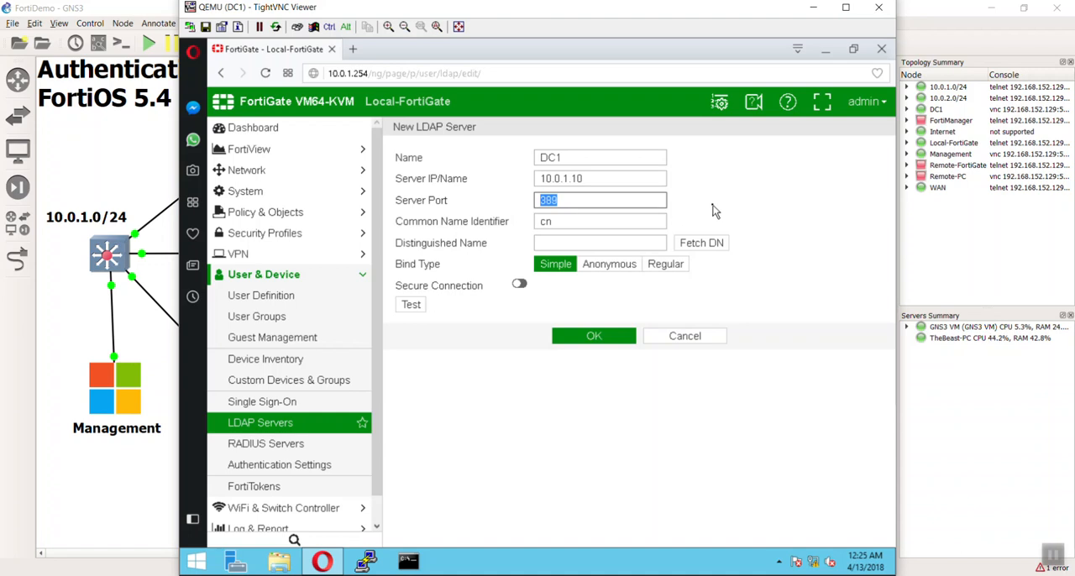
Try the secure connection option with the STARTTLS and LDAPS protocols, and turn it off again.
click(519, 285)
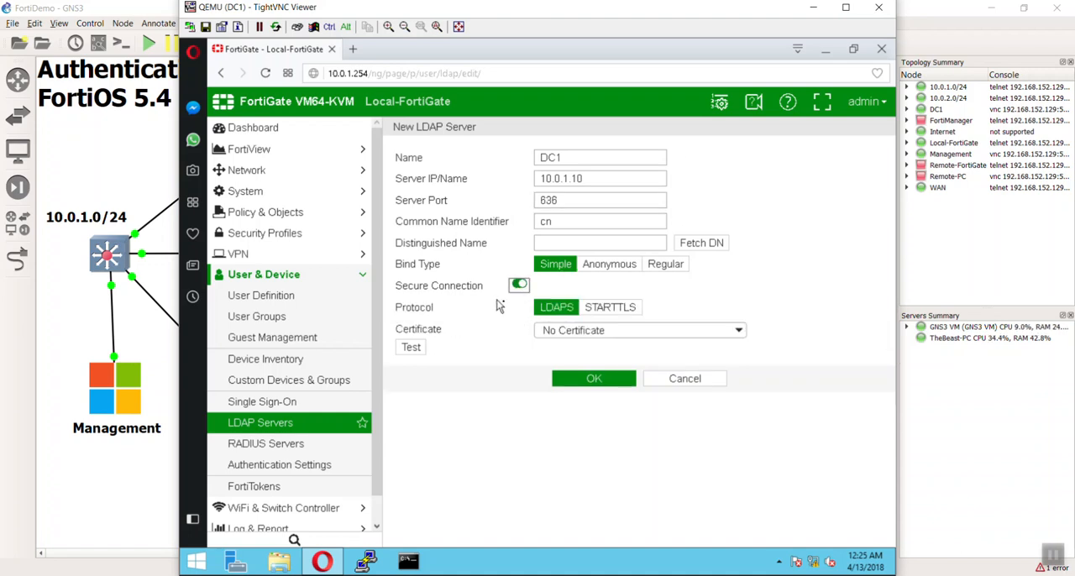
click(610, 307)
click(556, 307)
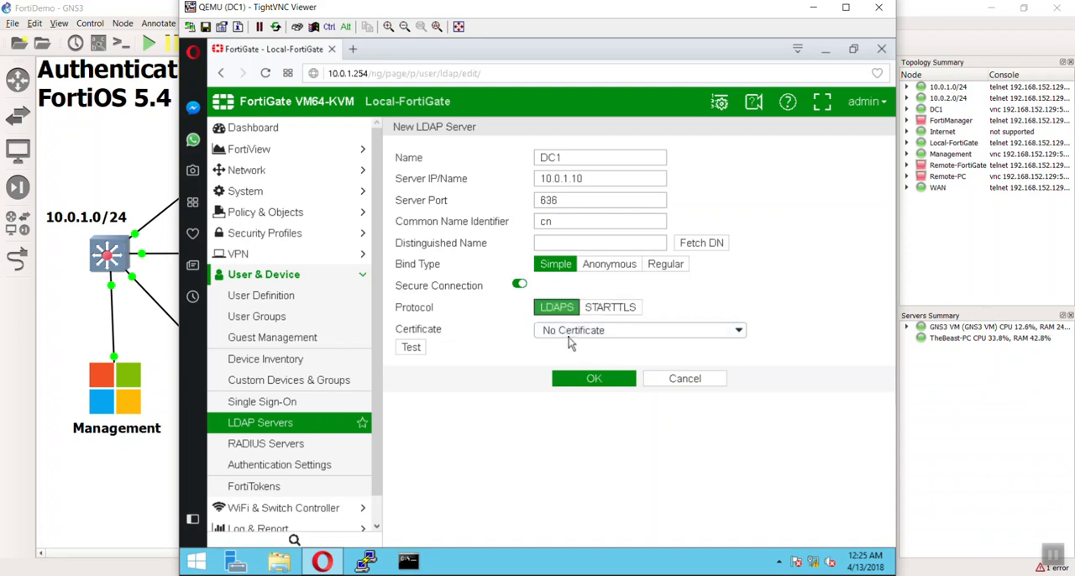
click(519, 285)
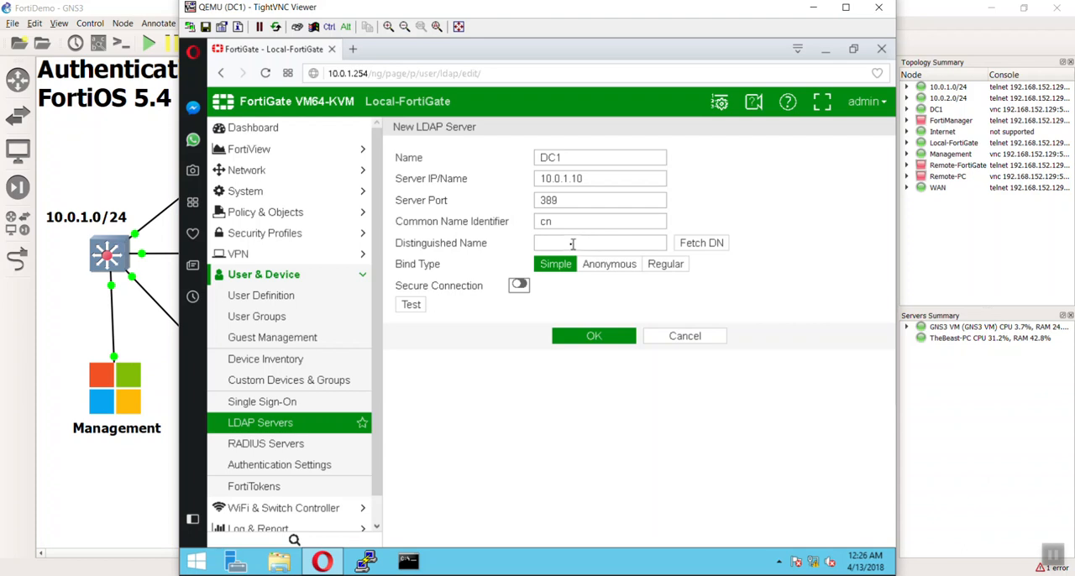
Set the LDAP server's bind type to Regular and go to the User DN entry.
click(660, 266)
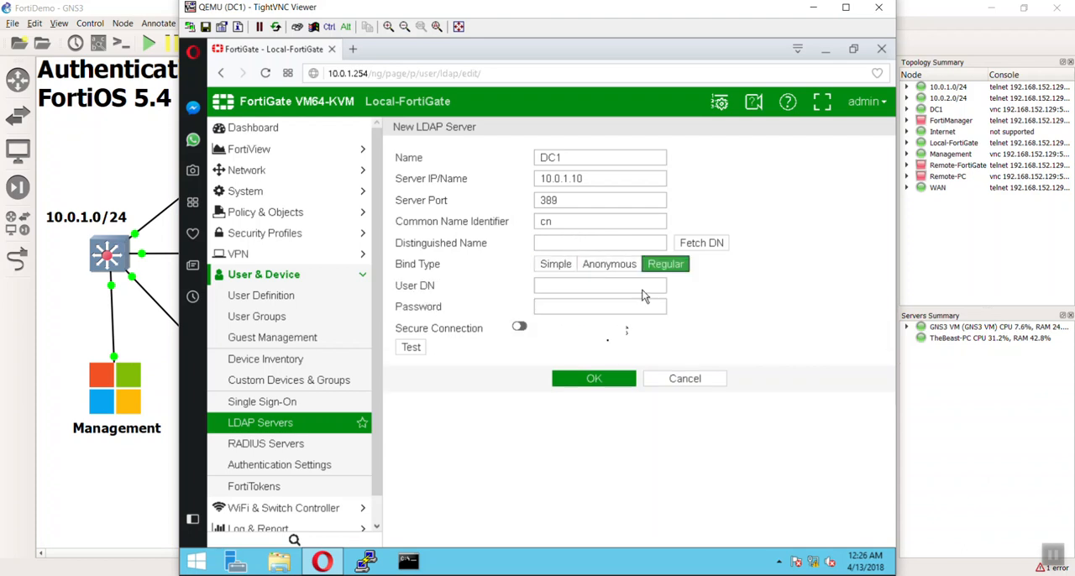
click(598, 286)
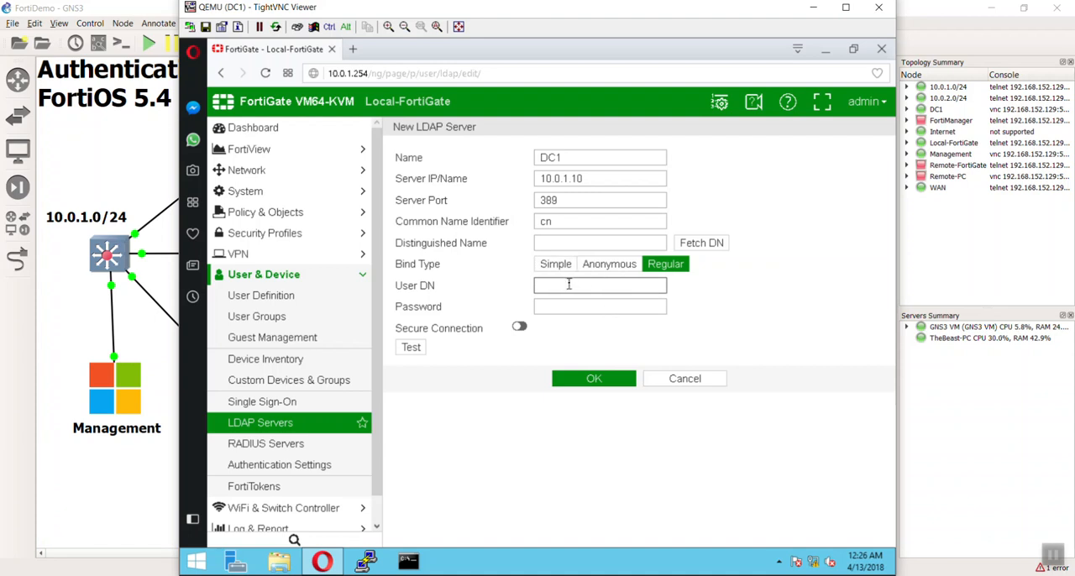
Switch to the Command Prompt, move its window clear of the screen's lower area, and run dsquery to consult its usage help.
click(410, 559)
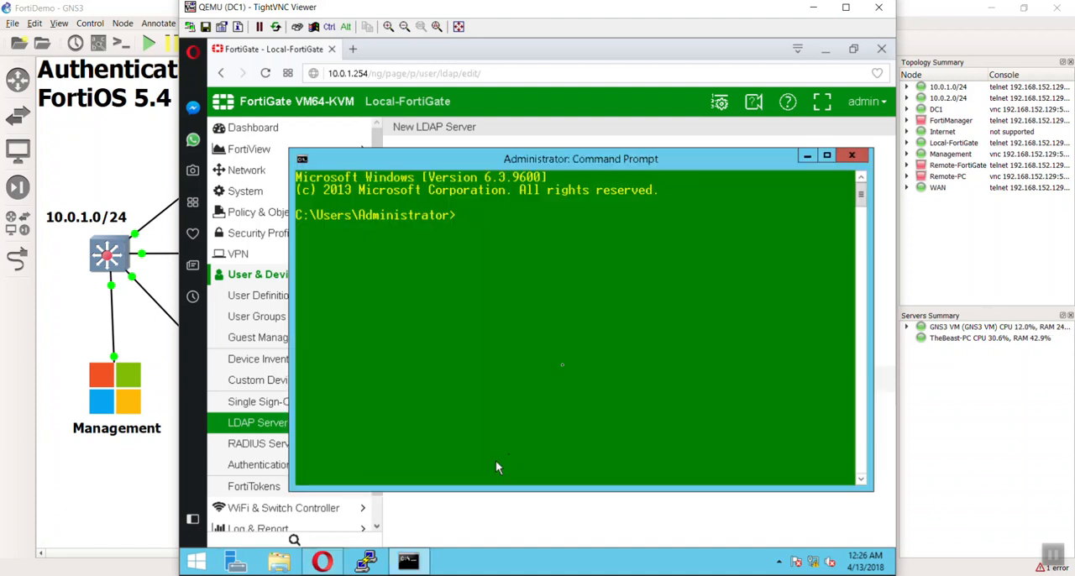
drag(588, 159, 540, 66)
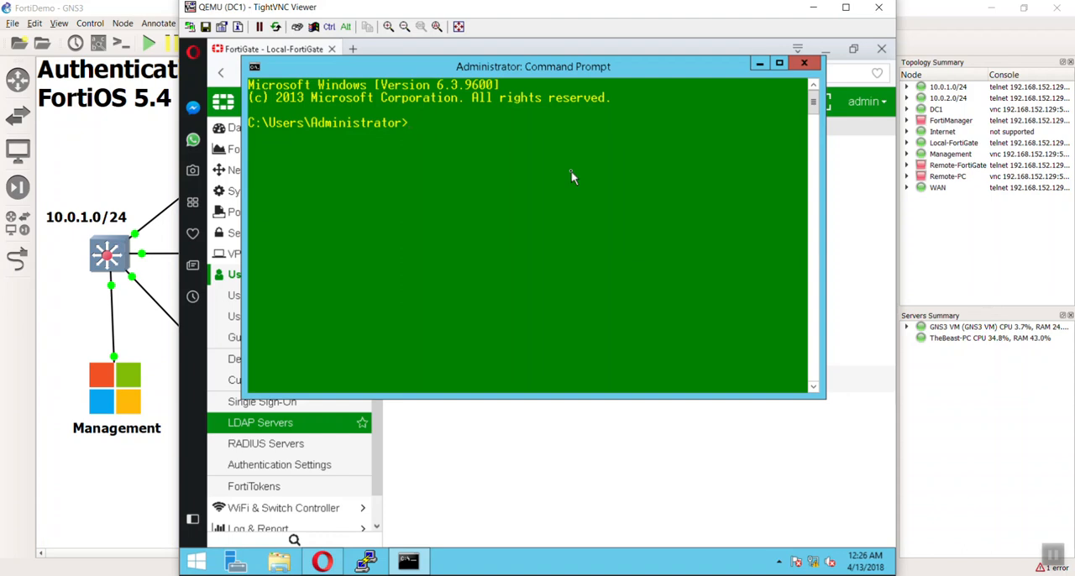
text(dsquery)
key(Return)
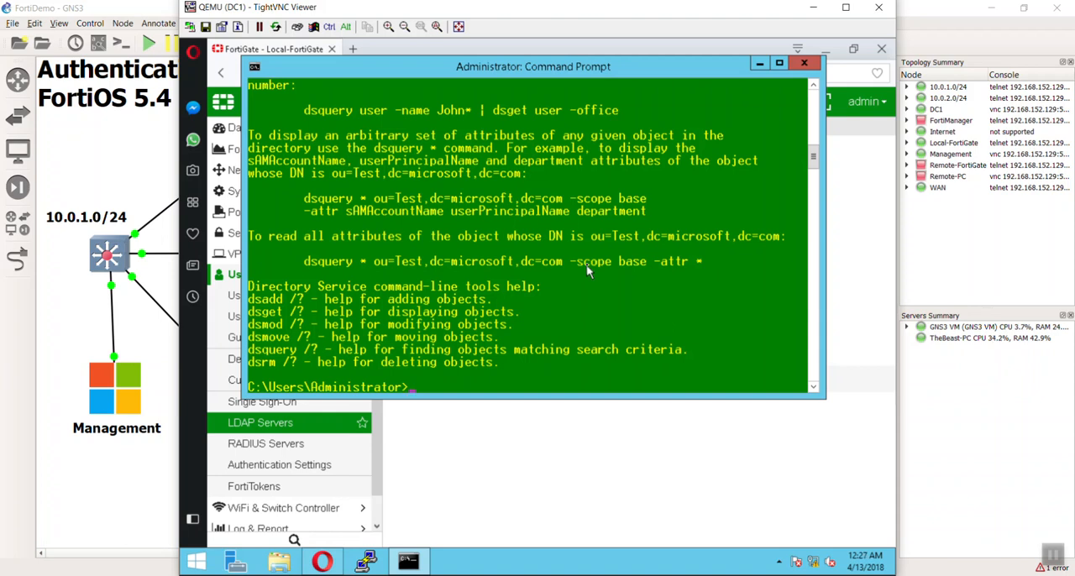
Query the directory with dsquery for the user object named FortiGate.
text(dsquery user -name FortiGate)
key(Return)
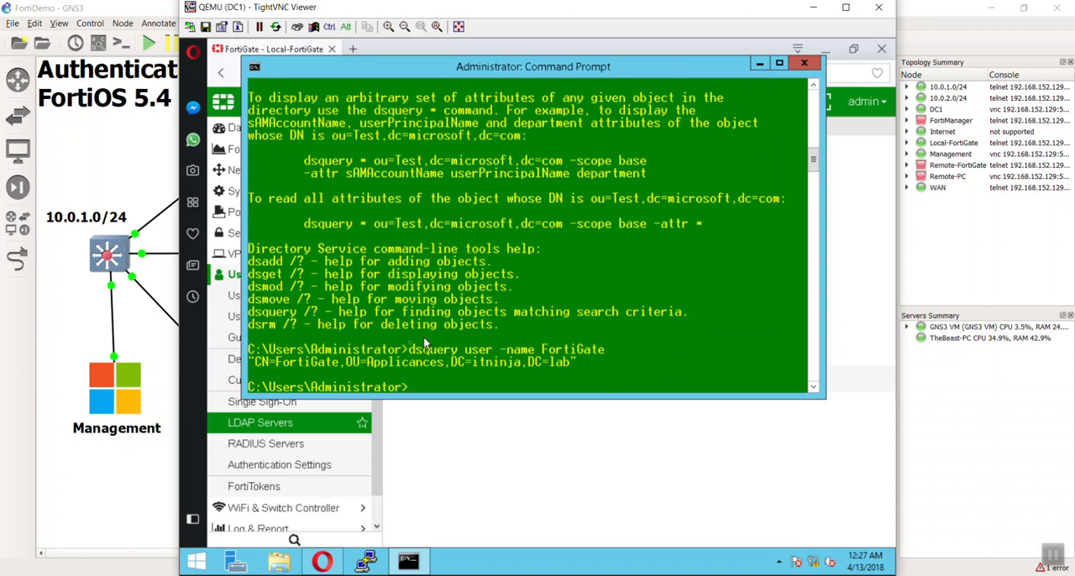
Copy the FortiGate account's distinguished name from the query output and set it as the LDAP server's User DN: CN=FortiGate,OU=Applicances,DC=itninja,DC=lab.
right_click(252, 361)
click(281, 371)
drag(256, 361, 551, 363)
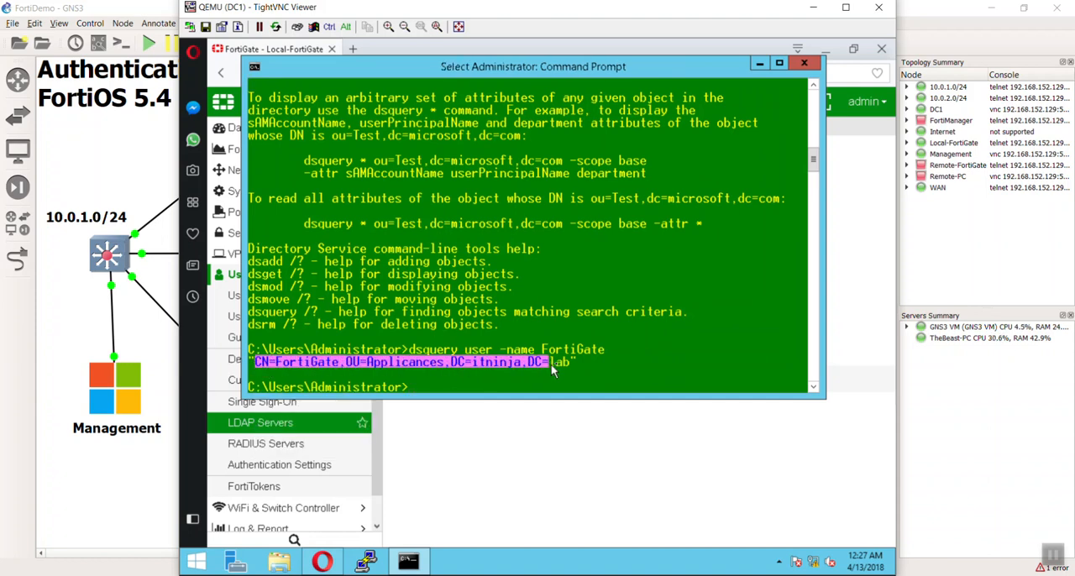
key(Return)
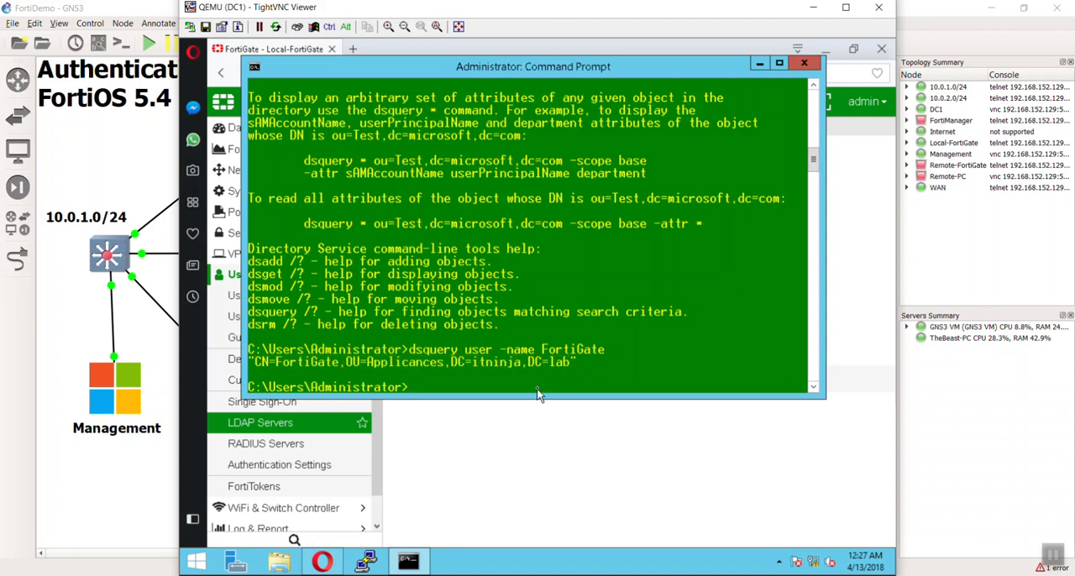
click(599, 462)
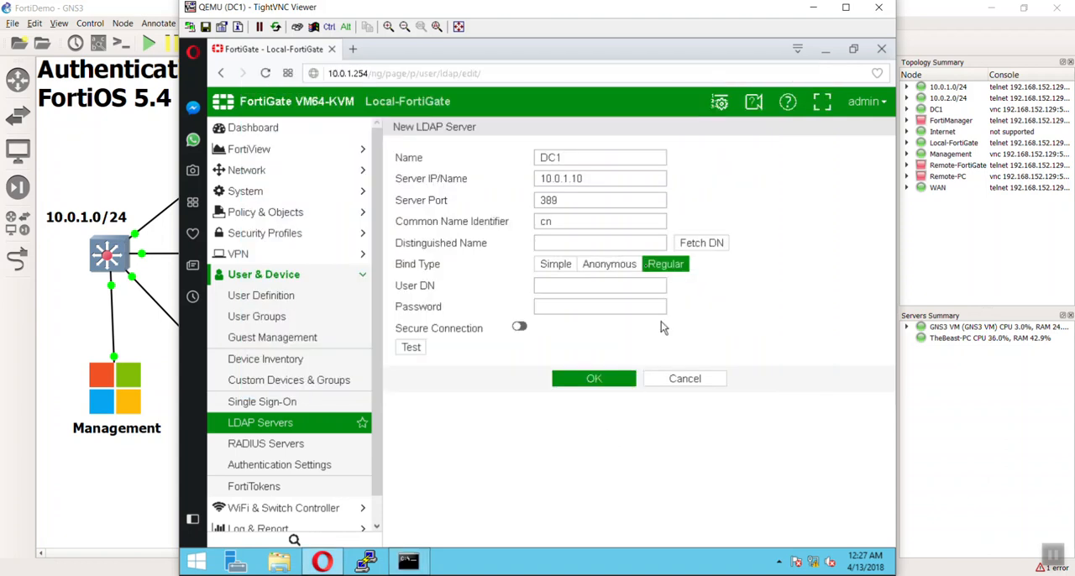
click(547, 287)
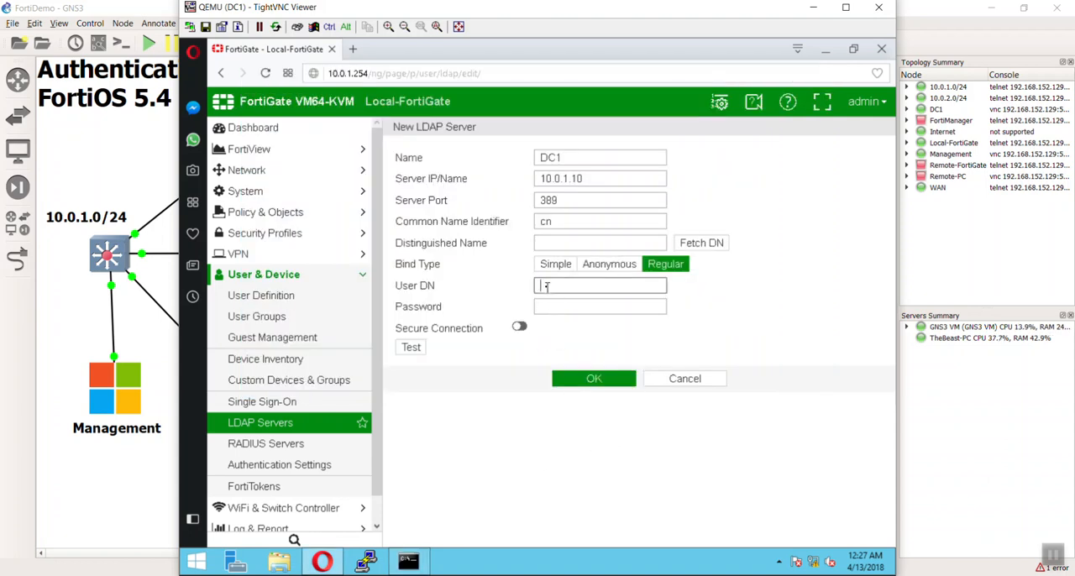
right_click(547, 287)
click(593, 366)
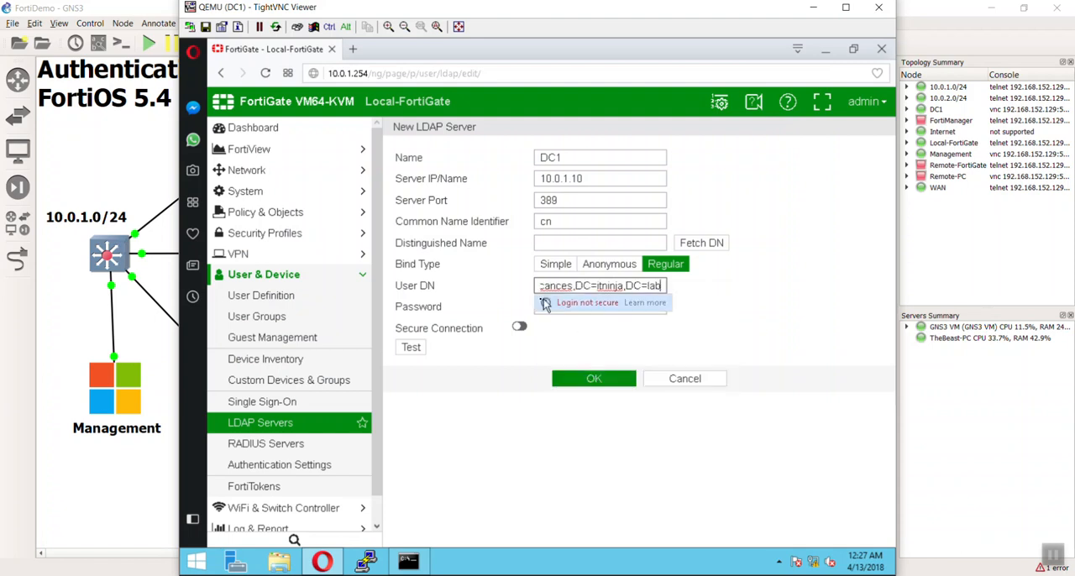
click(708, 300)
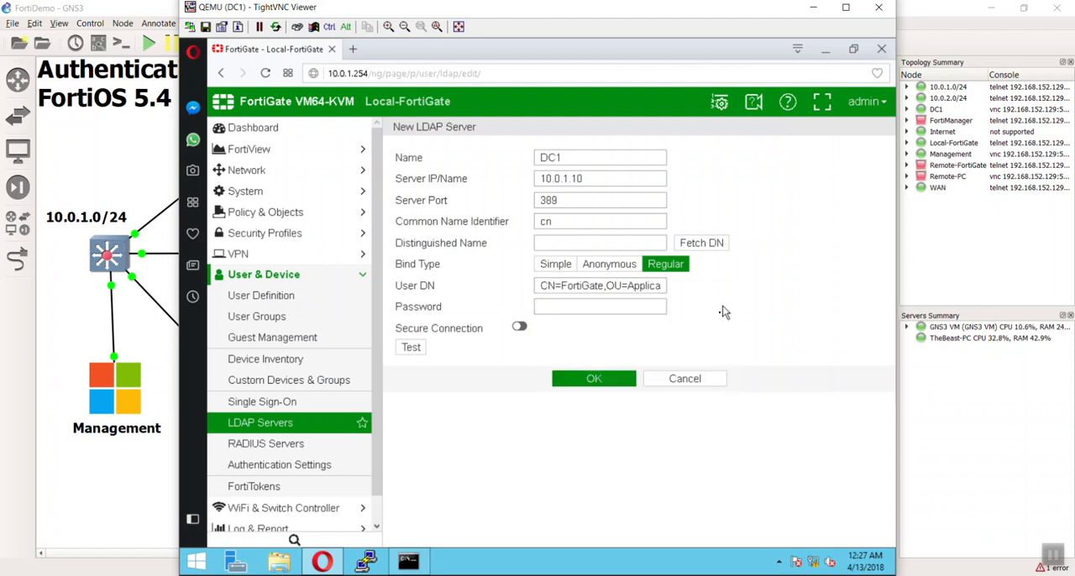
Enter the bind account's password for the LDAP server, test the connection and dismiss the result notice.
click(626, 308)
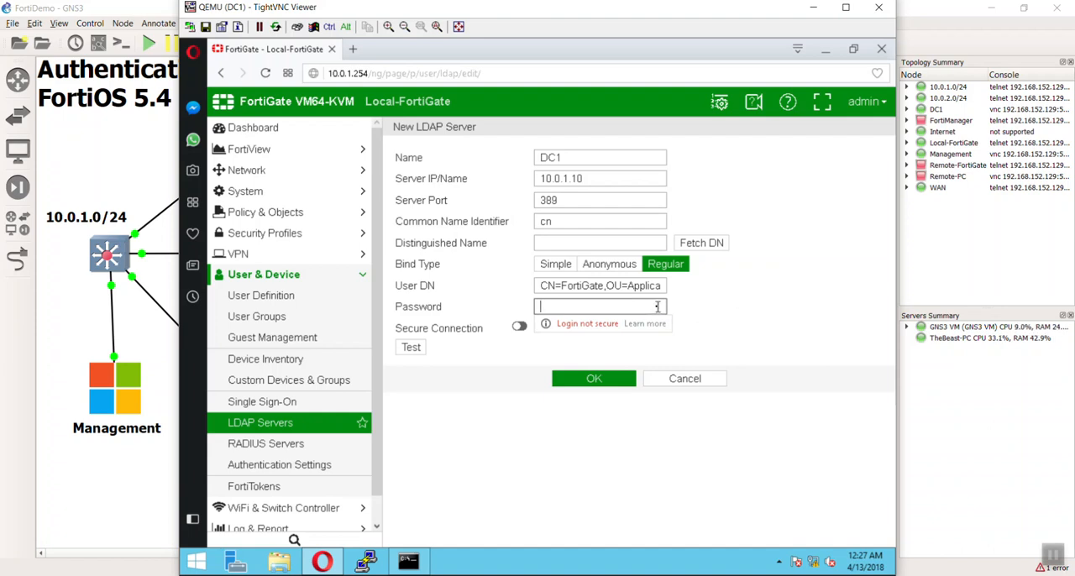
text(fortinet)
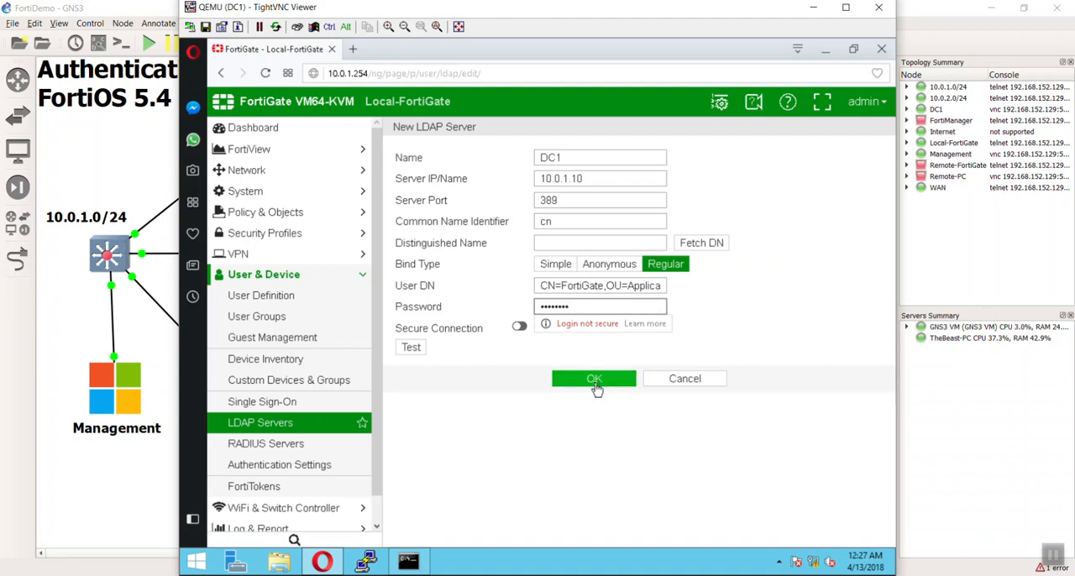
click(416, 353)
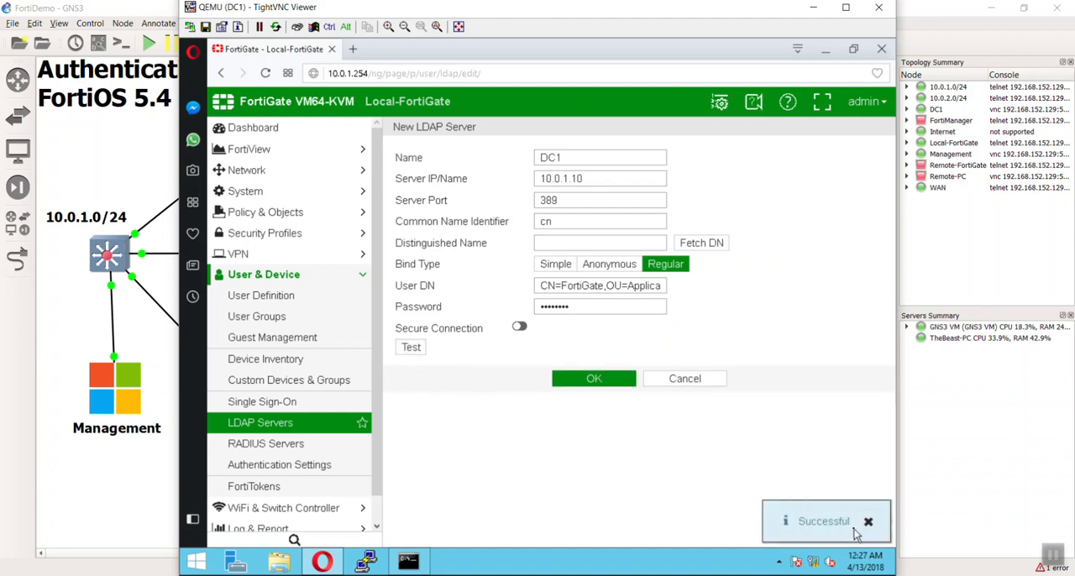
click(868, 522)
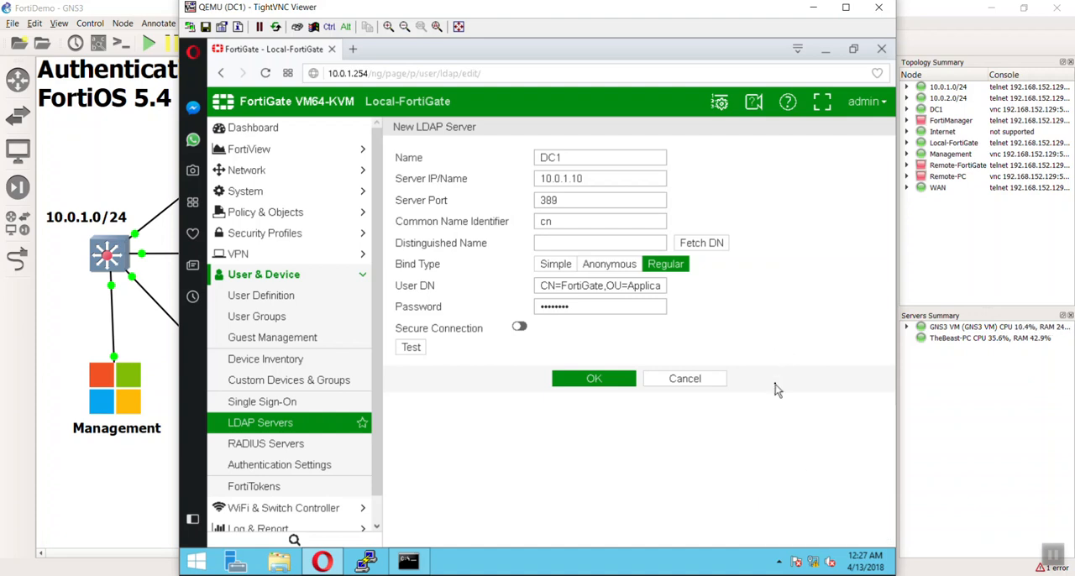
Fetch the LDAP tree, browse its containers, set the distinguished name to the root dc=itninja,dc=lab and save the LDAP server.
click(713, 252)
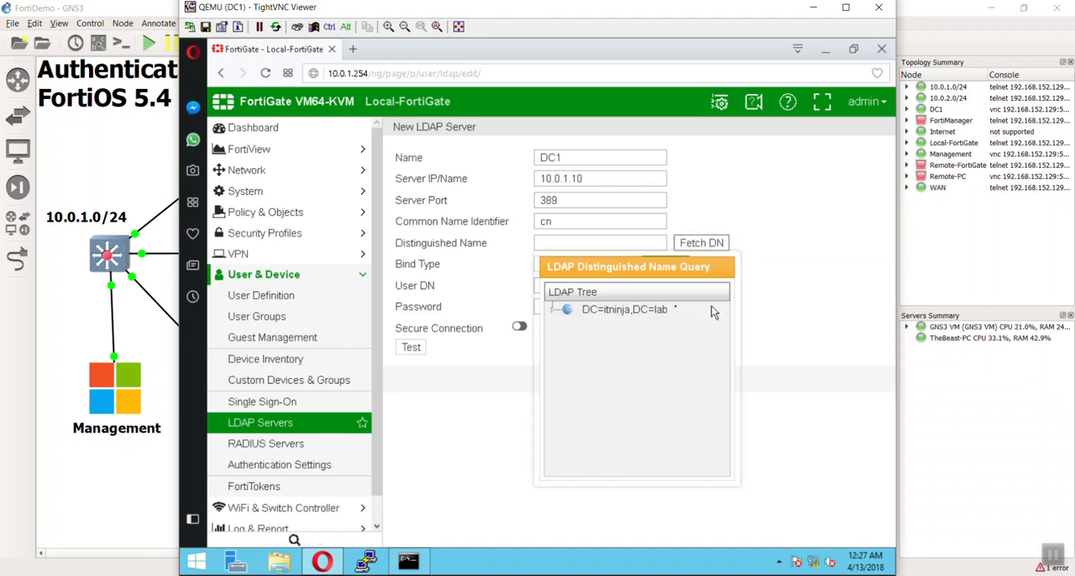
click(612, 313)
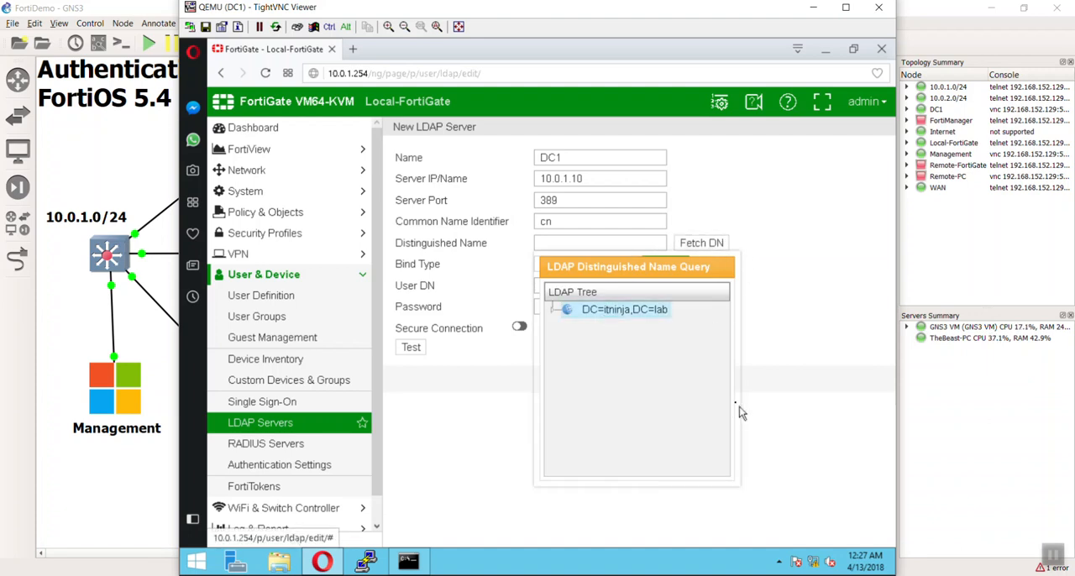
double_click(650, 317)
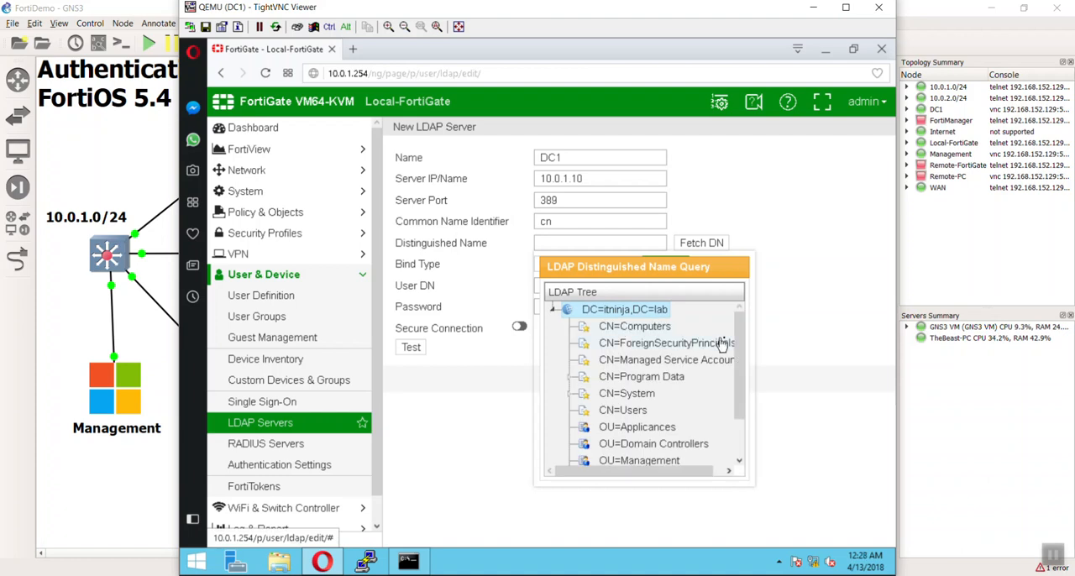
drag(740, 343, 744, 396)
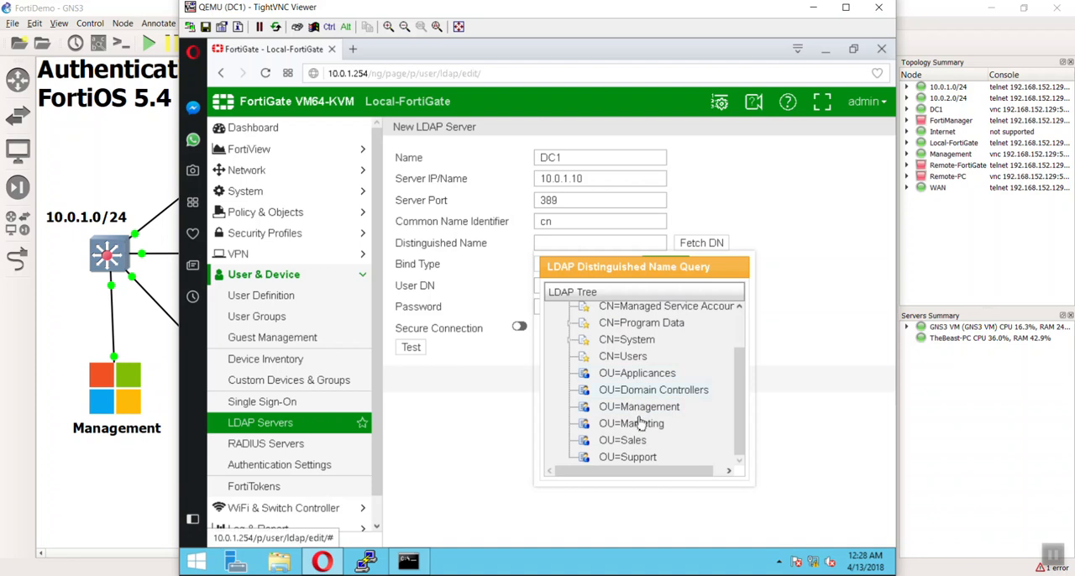
drag(734, 392, 764, 320)
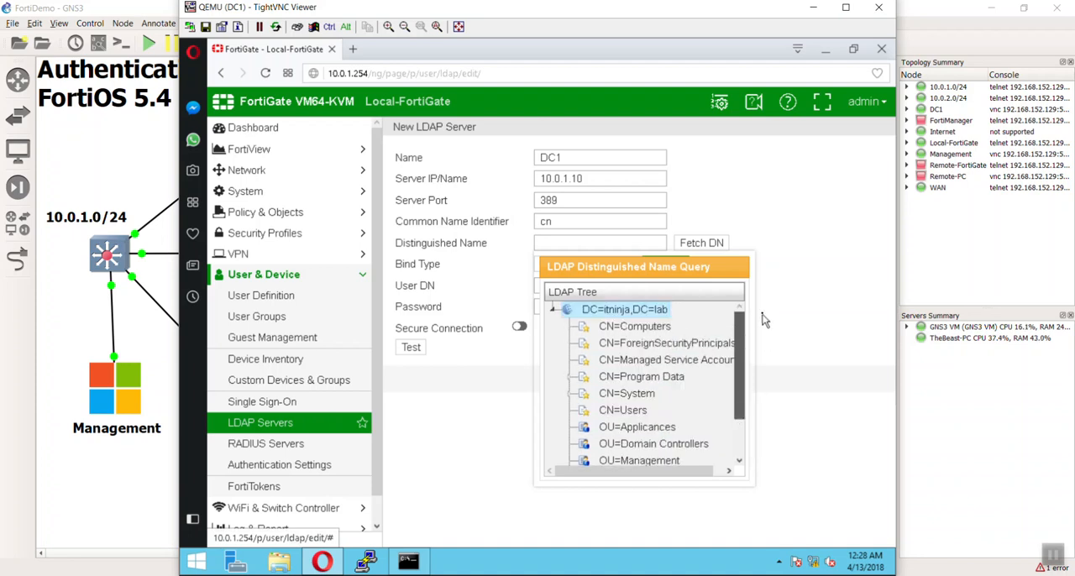
double_click(653, 319)
double_click(623, 315)
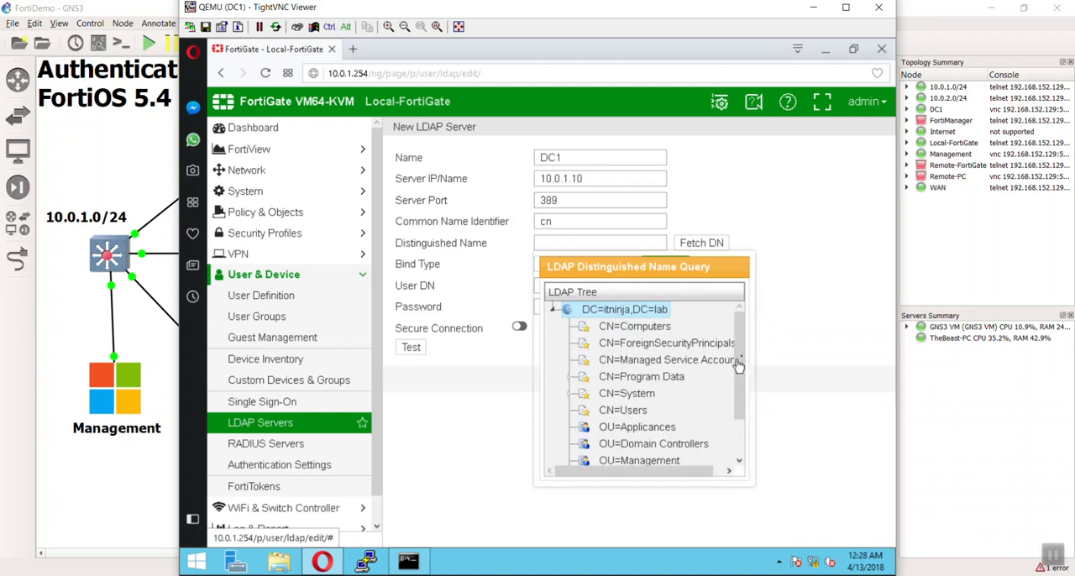
mouse_move(736, 362)
mouse_down()
mouse_move(737, 424)
mouse_move(737, 383)
mouse_up()
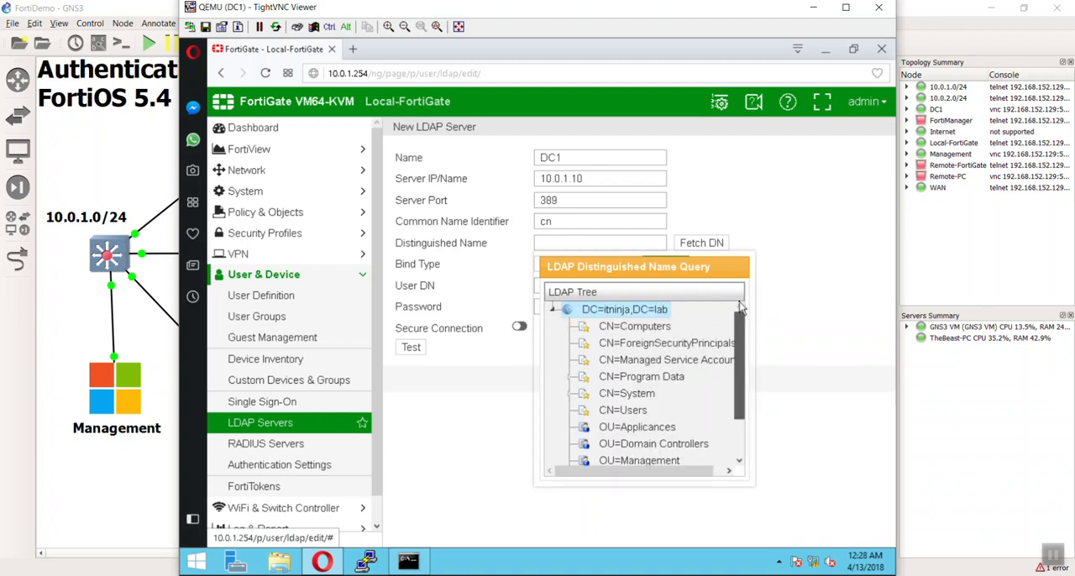
double_click(636, 319)
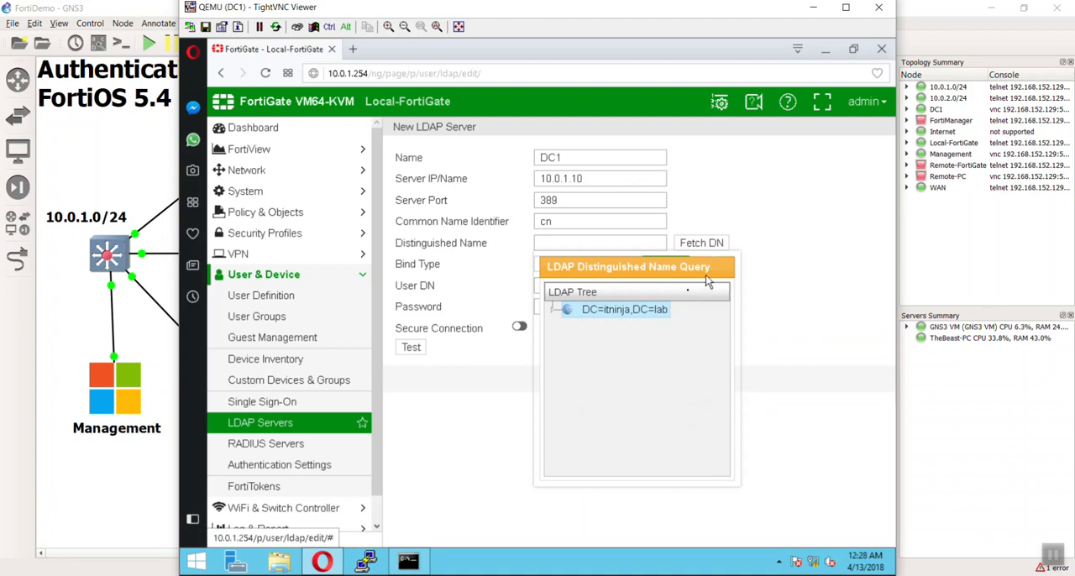
double_click(624, 311)
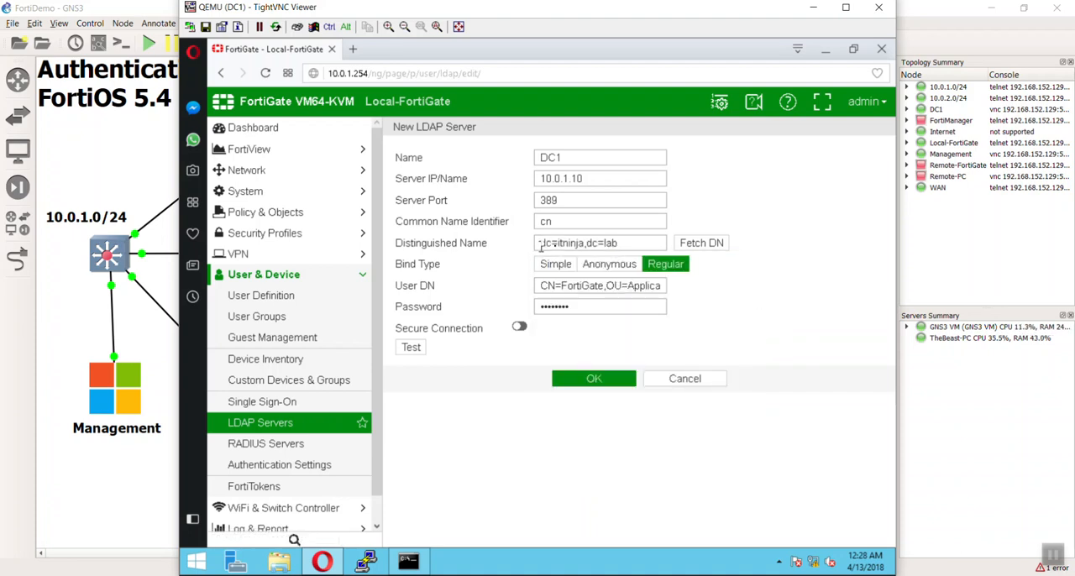
click(591, 382)
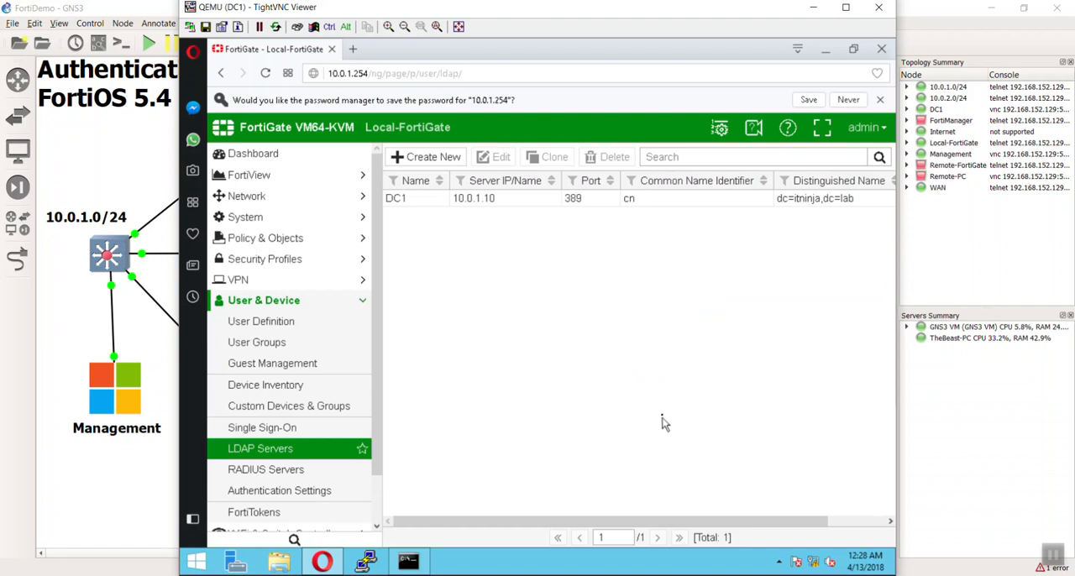
Open a new administrator form in the system's administrator settings and go to its User Name entry.
scroll(385, 310, down, 1)
scroll(378, 302, up, 1)
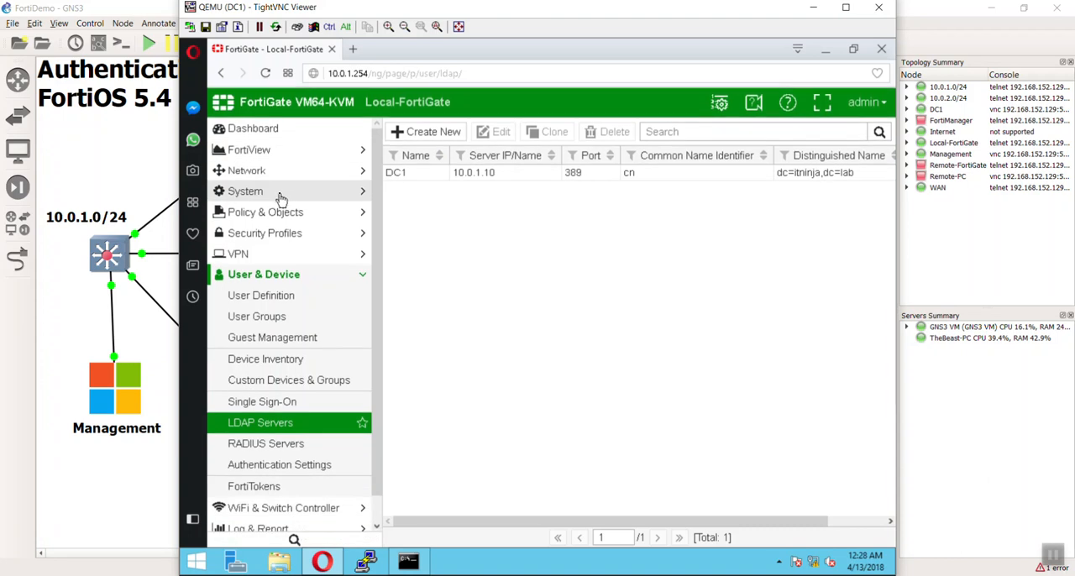
click(280, 195)
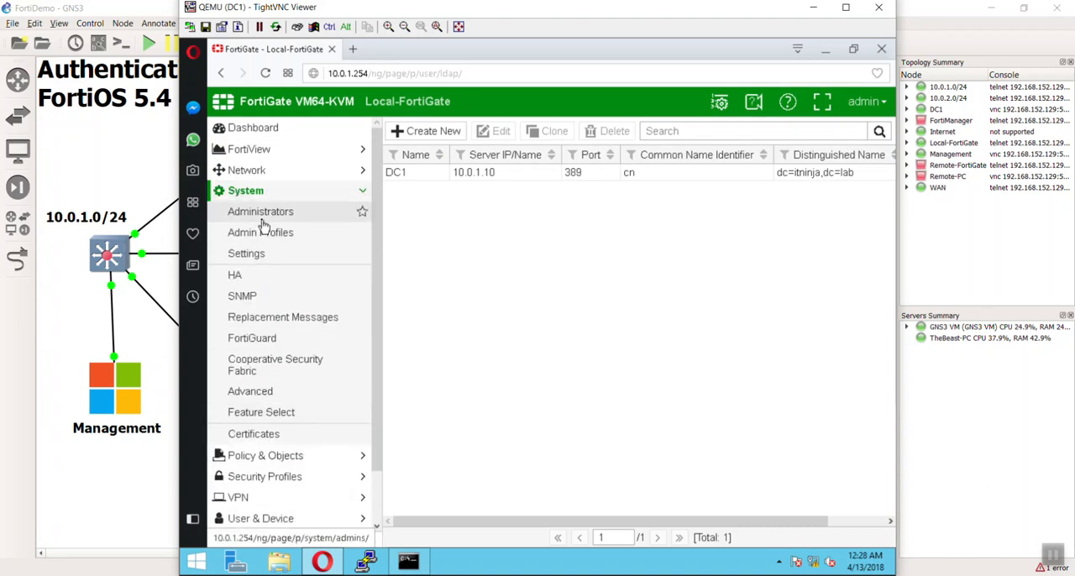
click(261, 221)
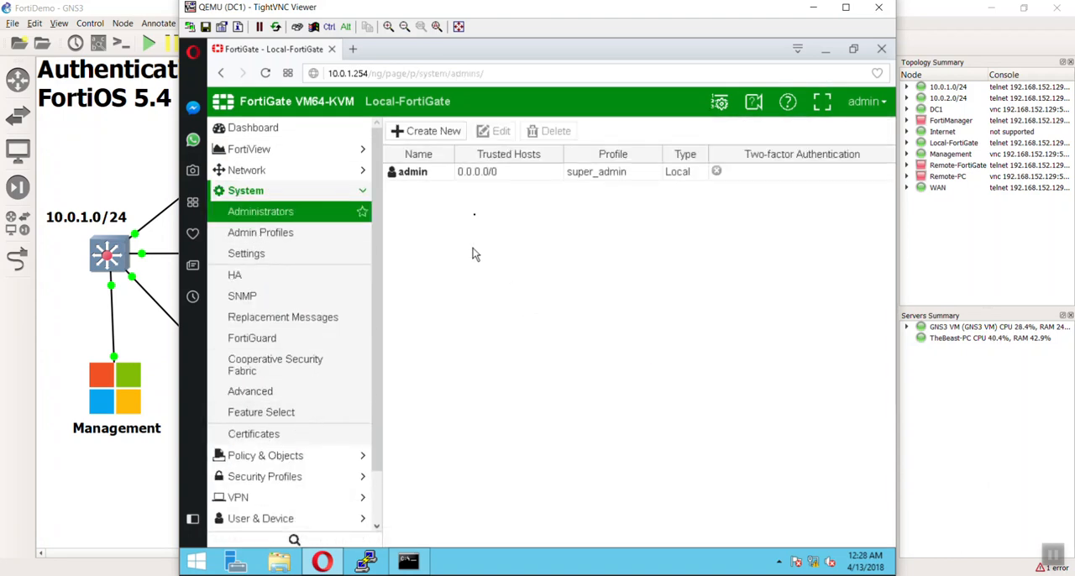
click(449, 137)
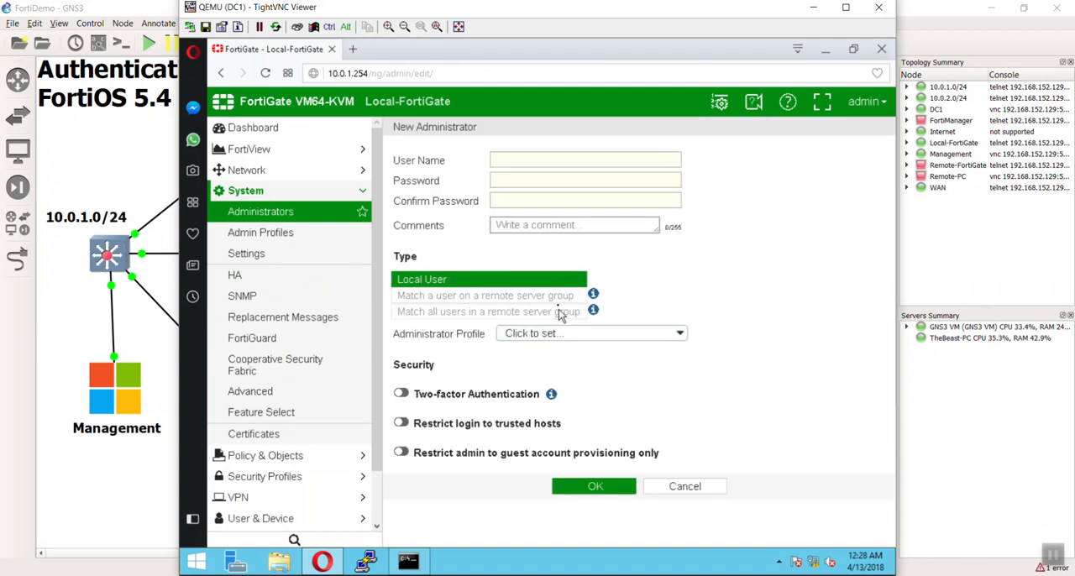
mouse_move(593, 294)
click(538, 160)
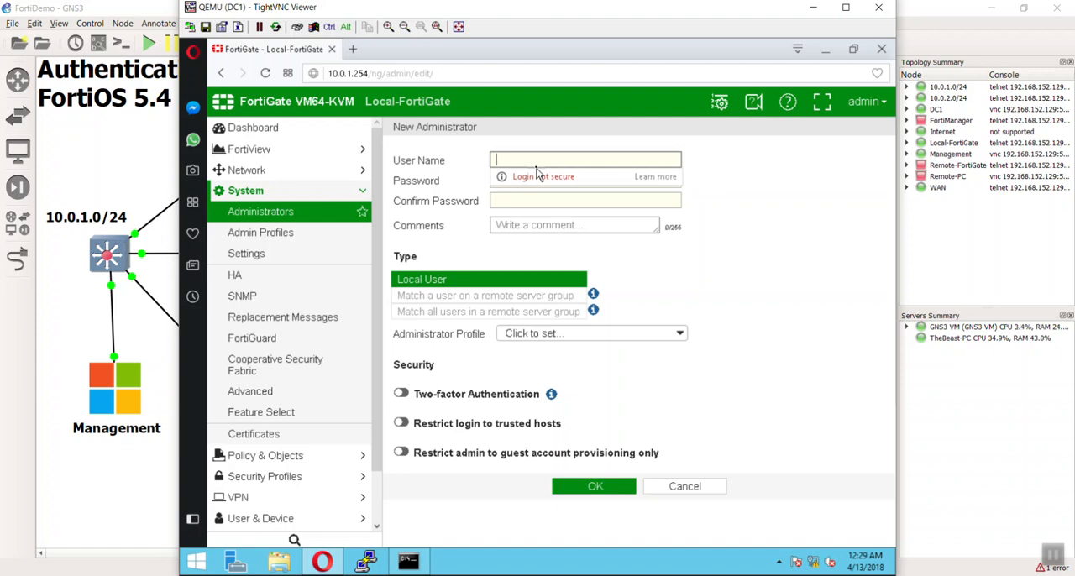
Switch to Server Manager, open Active Directory Users and Computers and show the contents of the Support organizational unit.
click(234, 562)
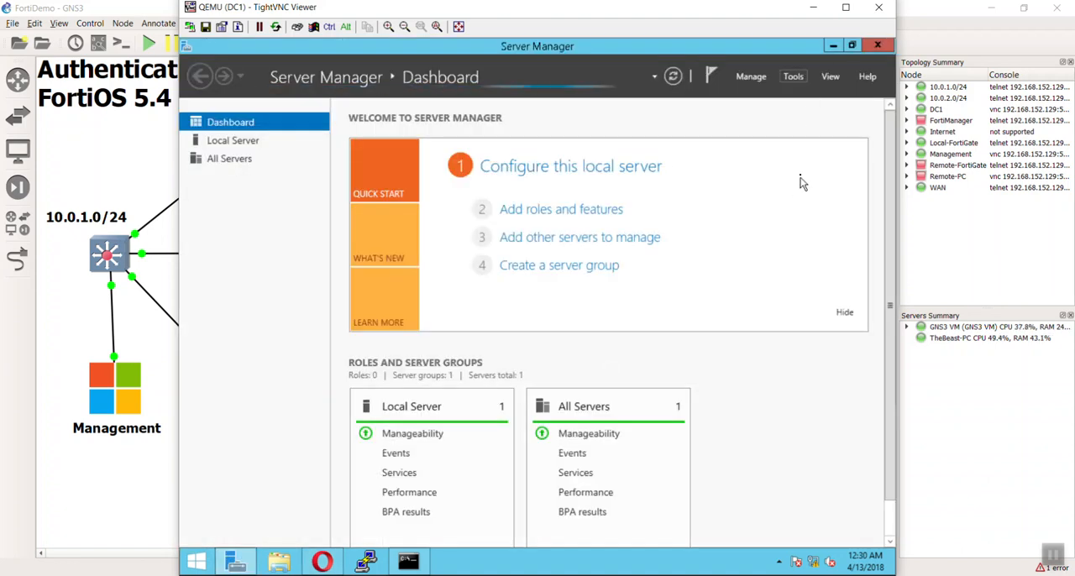
click(798, 77)
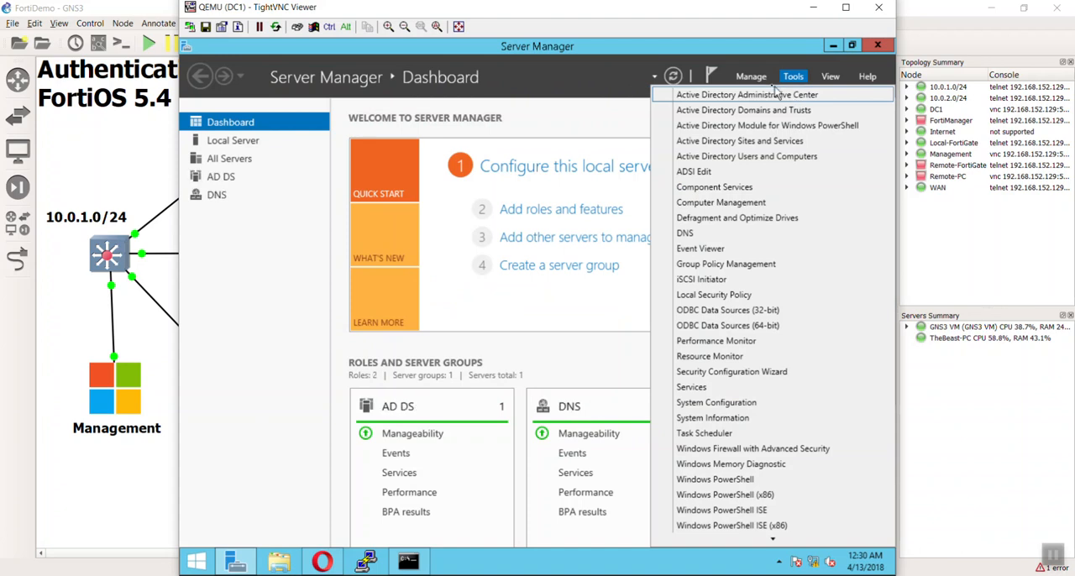
click(763, 158)
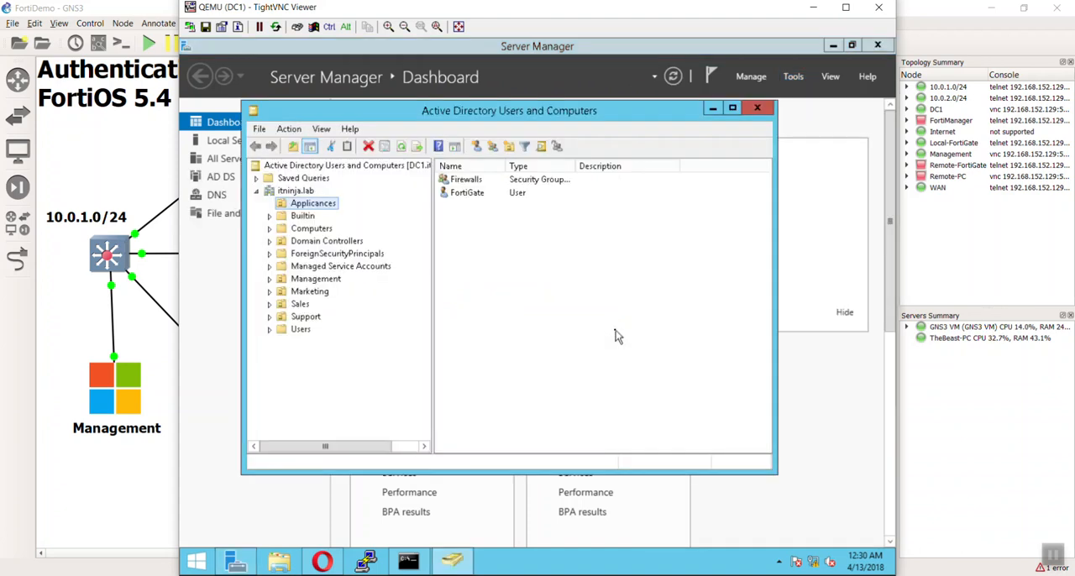
click(296, 318)
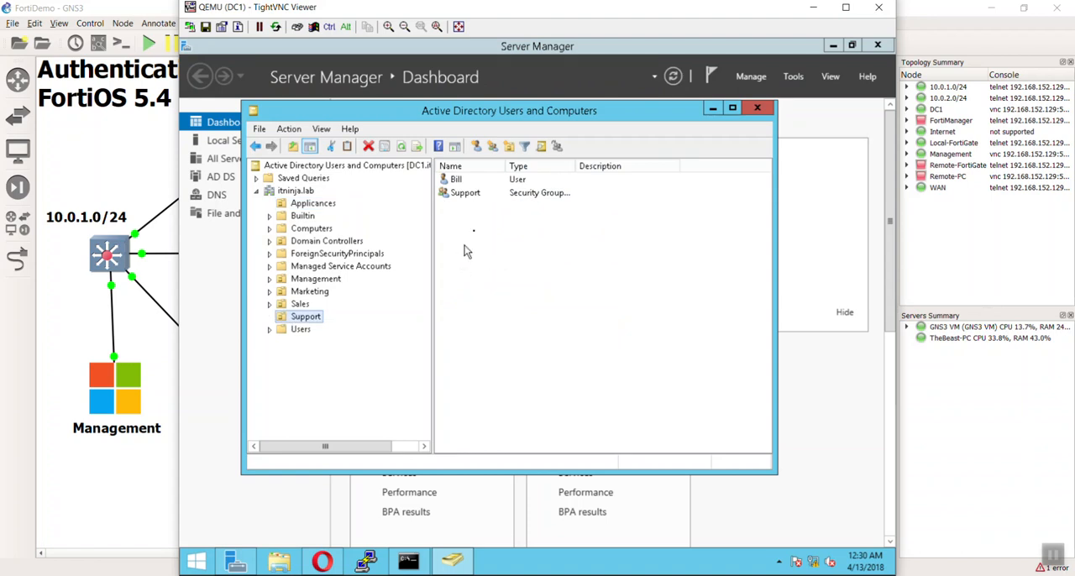
Start a new user in the Support organizational unit, enter the first name and the same user logon name, and continue to the password settings.
right_click(474, 221)
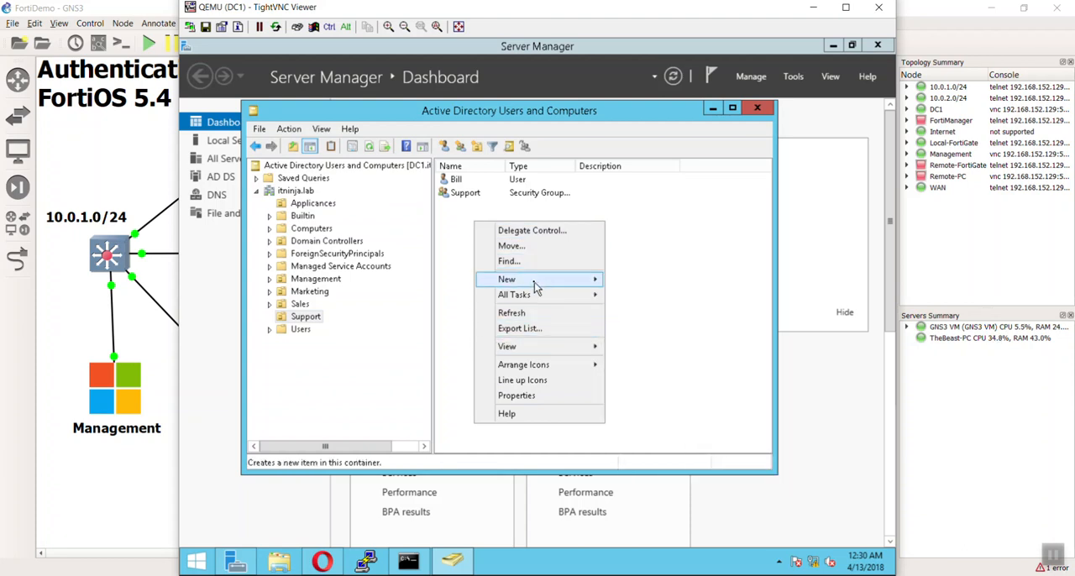
mouse_move(544, 280)
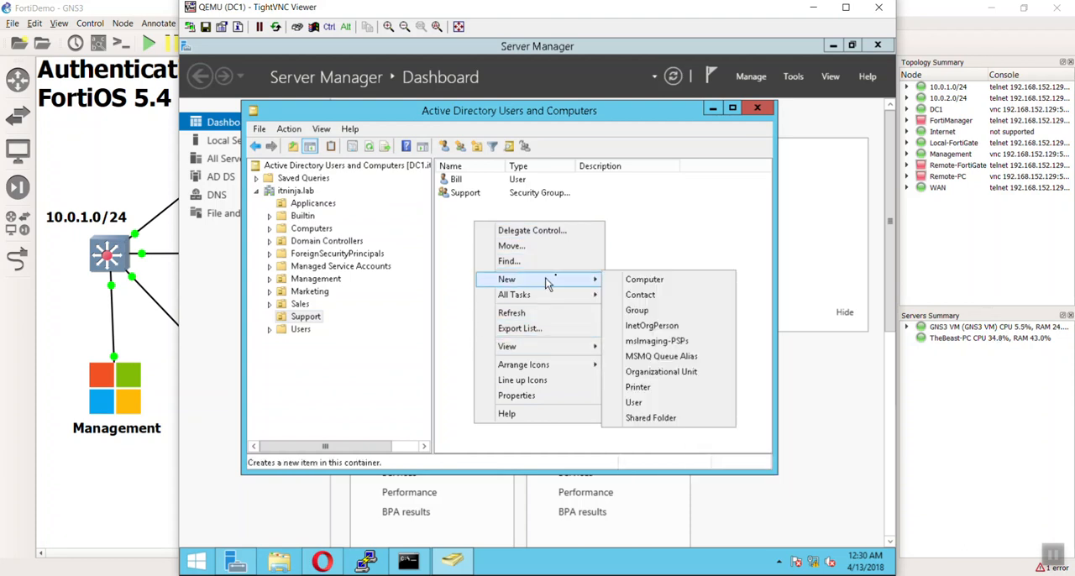
click(664, 405)
text(devin)
key(Tab)
key(Tab)
key(Tab)
text(dev)
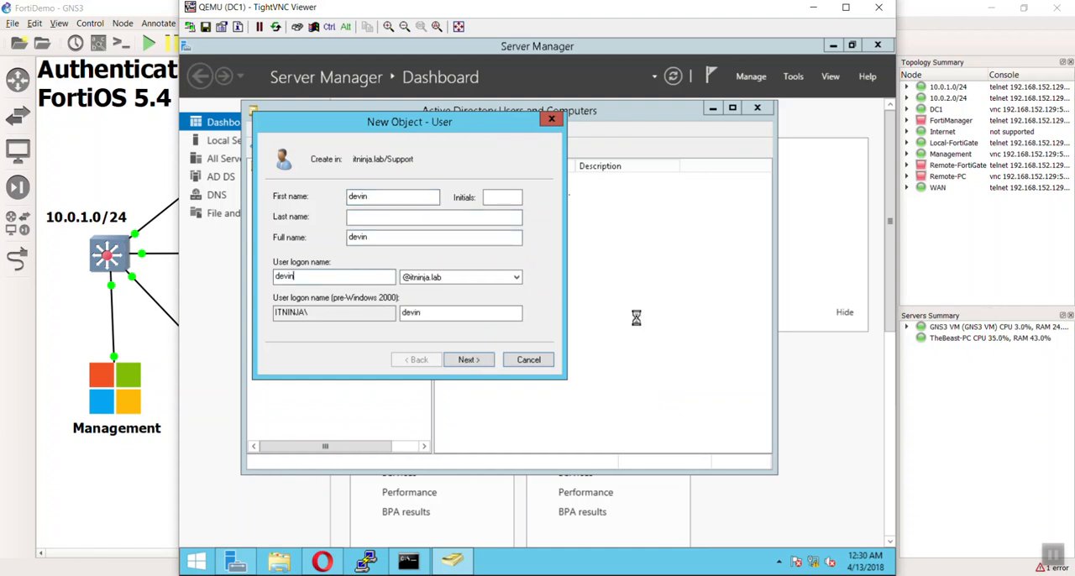
text(in)
key(Return)
Enter and confirm the new user's password, turn off the forced change at next logon, set it to never expire, and create the account.
text(P@)
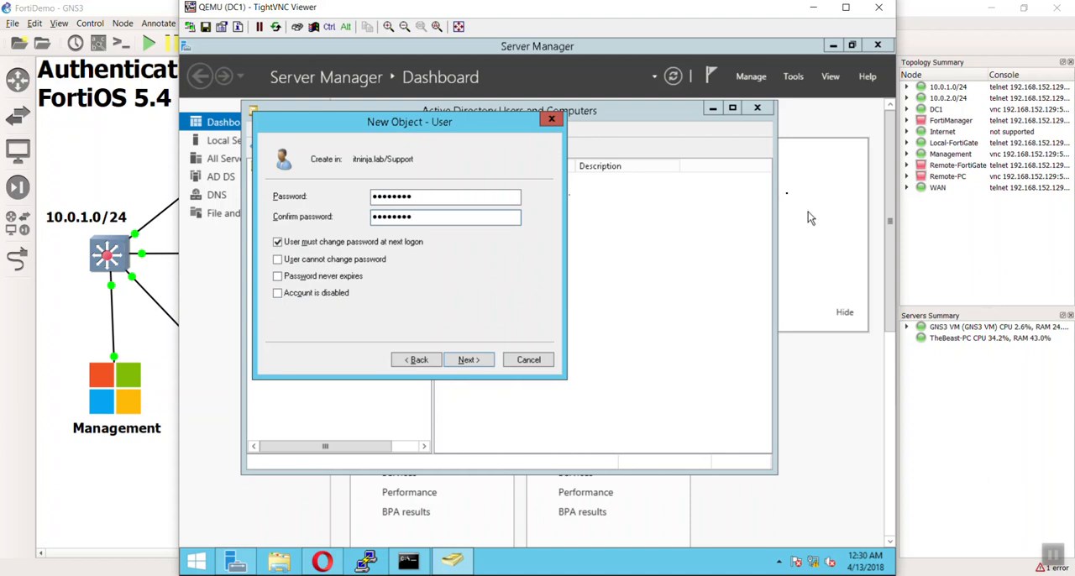
click(380, 242)
click(353, 281)
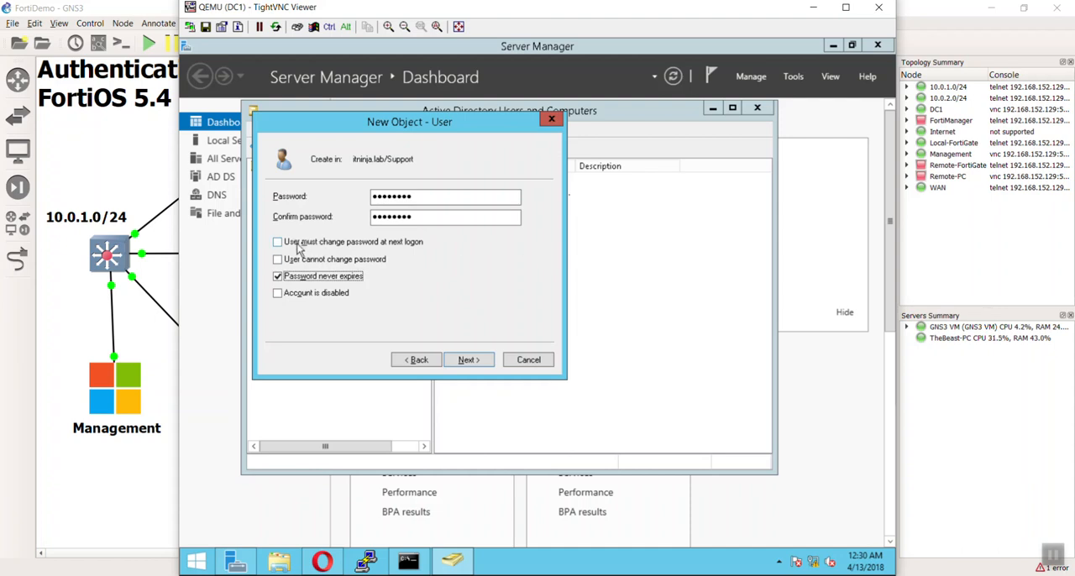
click(450, 358)
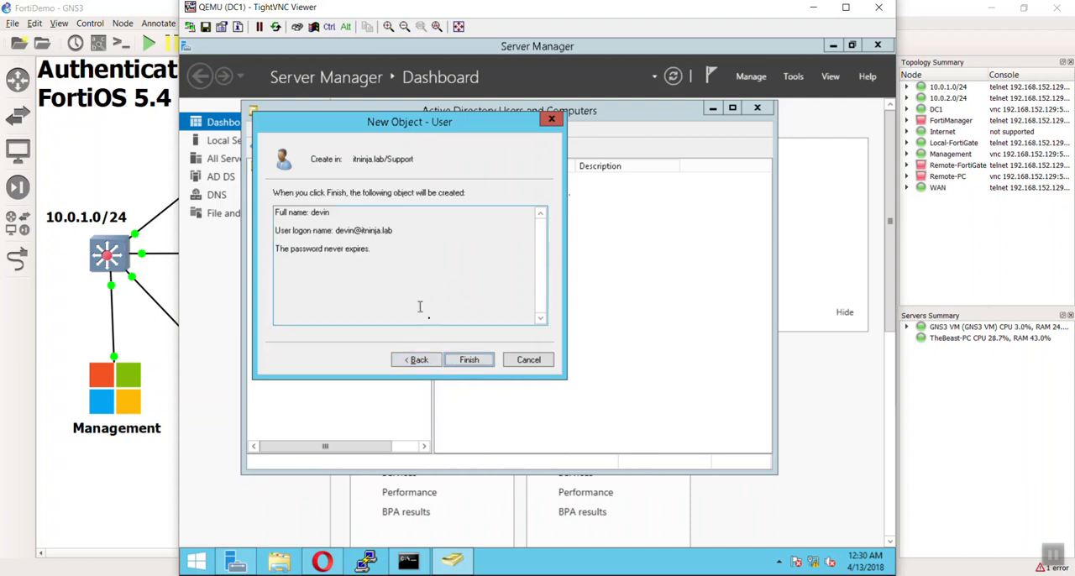
click(479, 363)
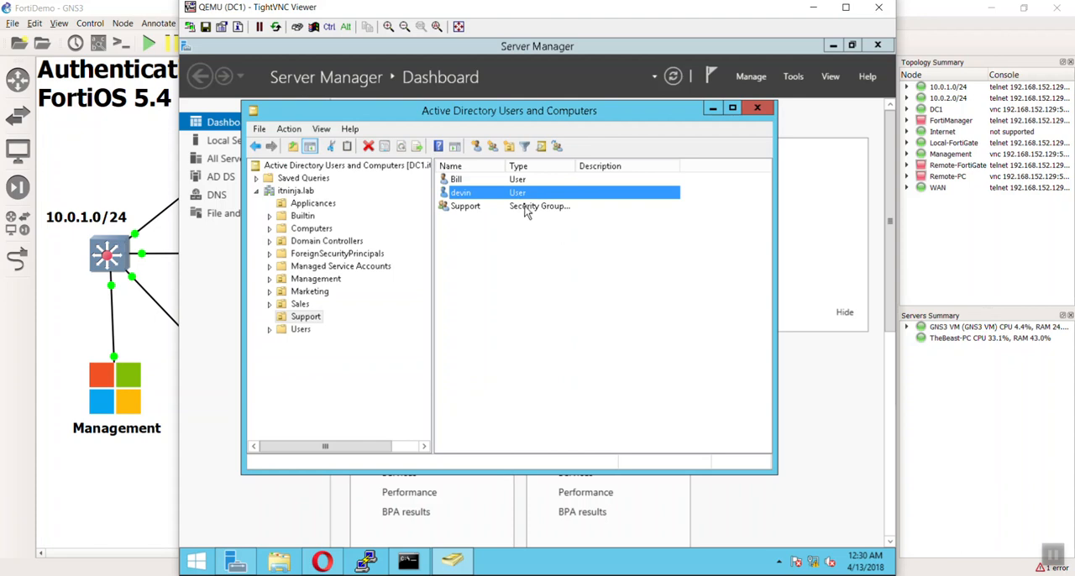
Add the new domain user to the support group, checking the group name, and confirm the membership change.
right_click(520, 200)
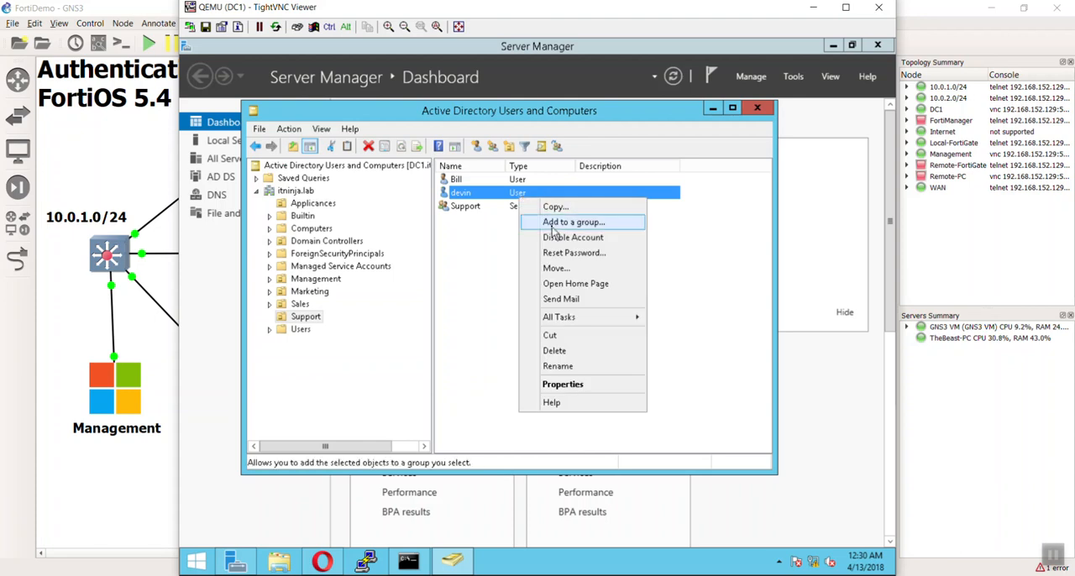
click(551, 227)
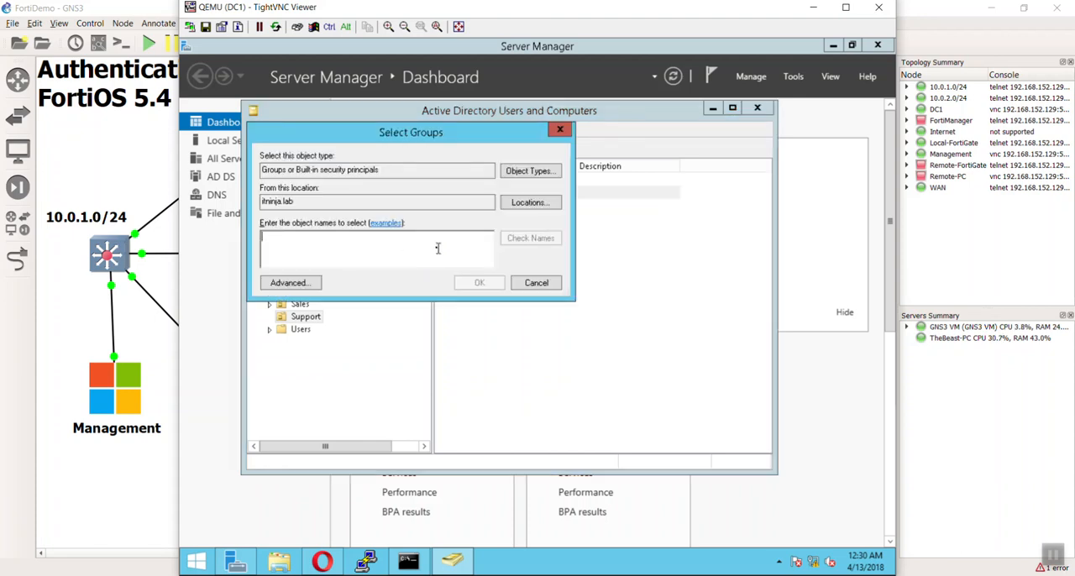
text(support)
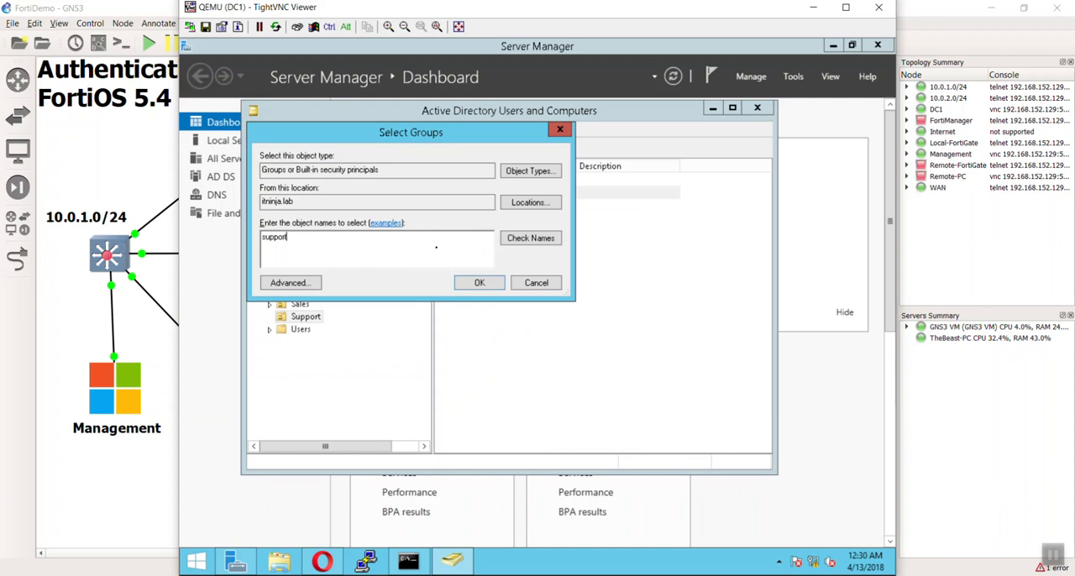
click(509, 240)
click(542, 245)
click(479, 283)
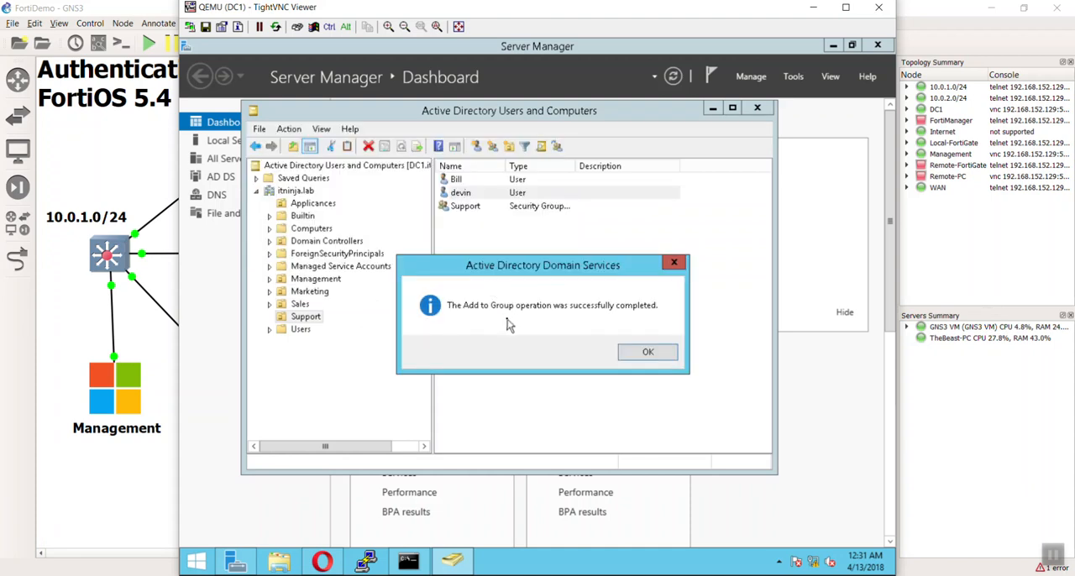
click(636, 353)
click(593, 327)
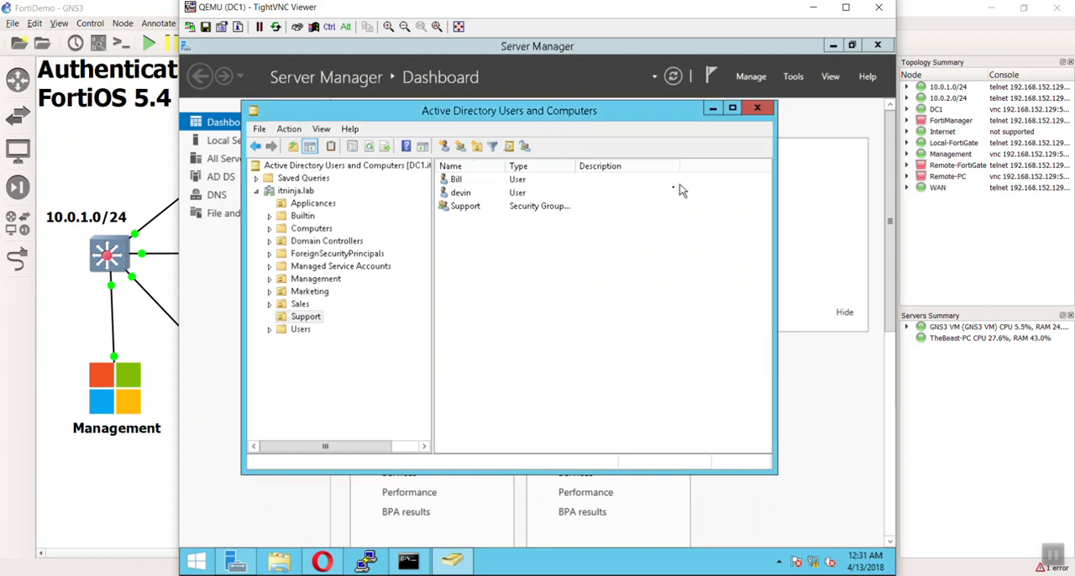
Close Active Directory Users and Computers and Server Manager, and open the FortiGate's user groups in the browser.
click(757, 109)
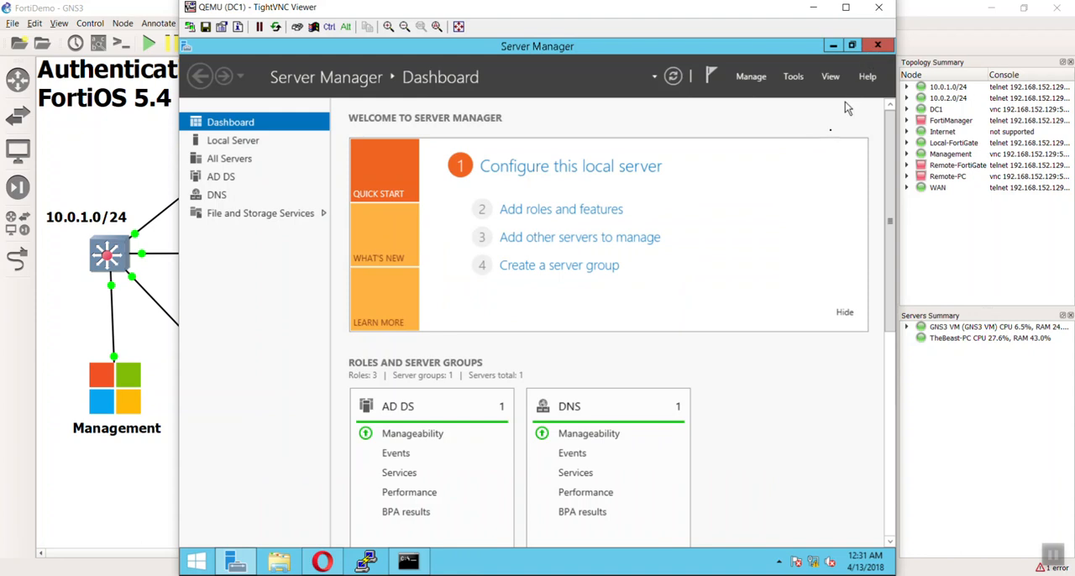
click(877, 46)
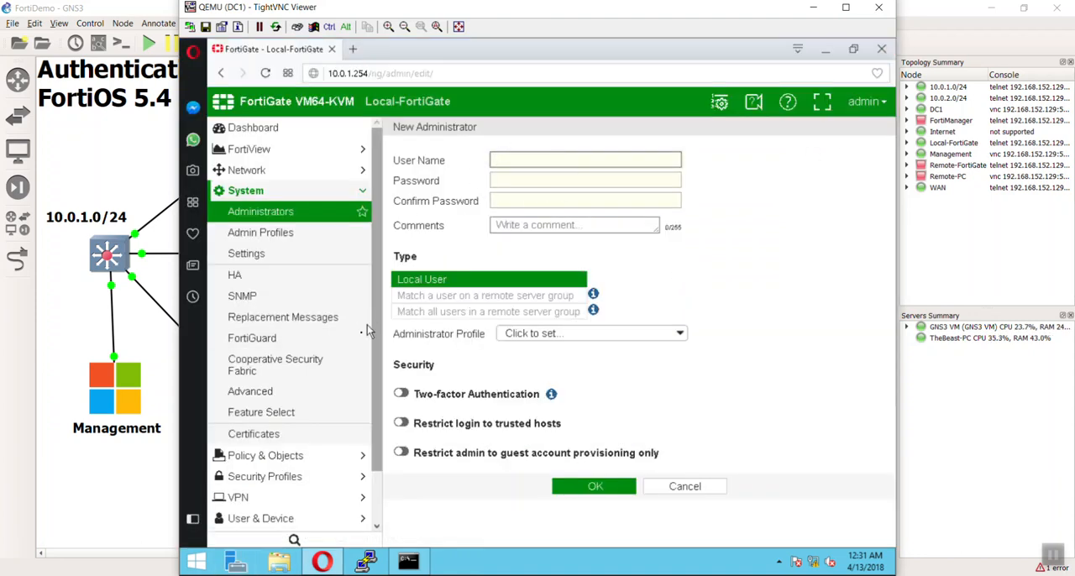
scroll(295, 452, down, 2)
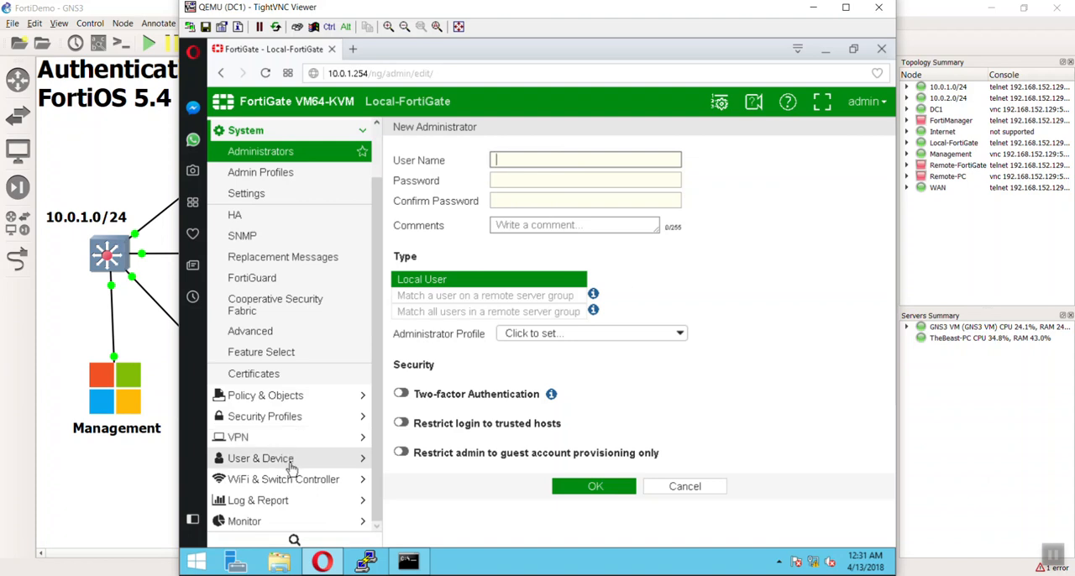
click(293, 462)
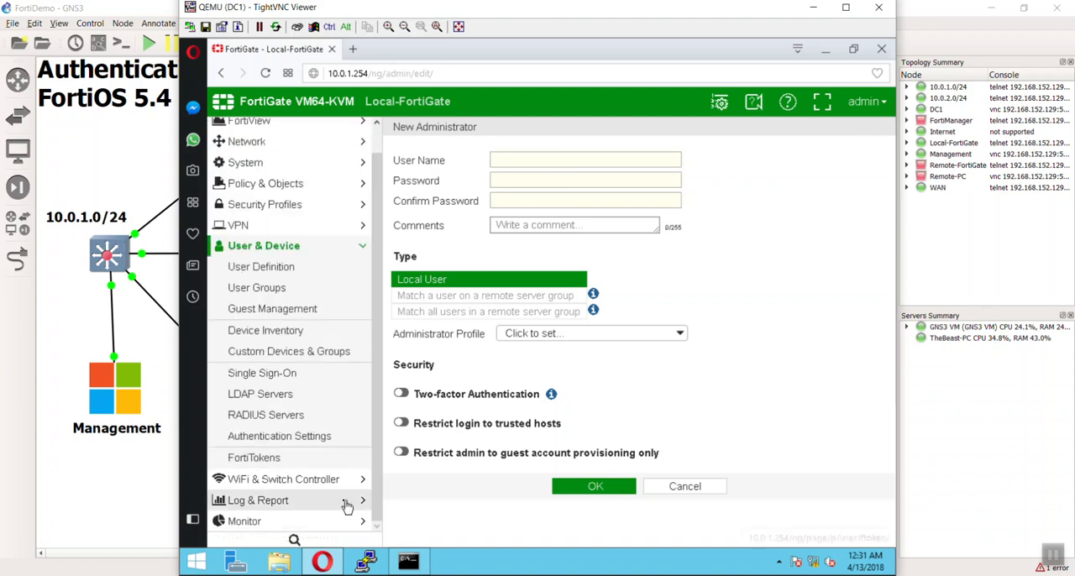
click(293, 298)
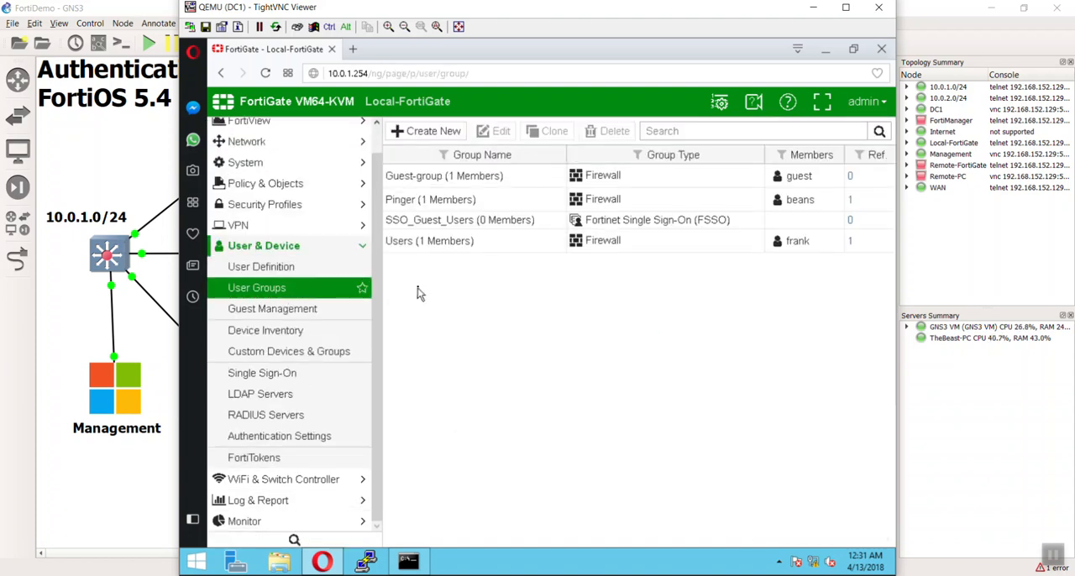
Start a new Firewall user group named FortiAdmin and leave its local members empty.
click(430, 133)
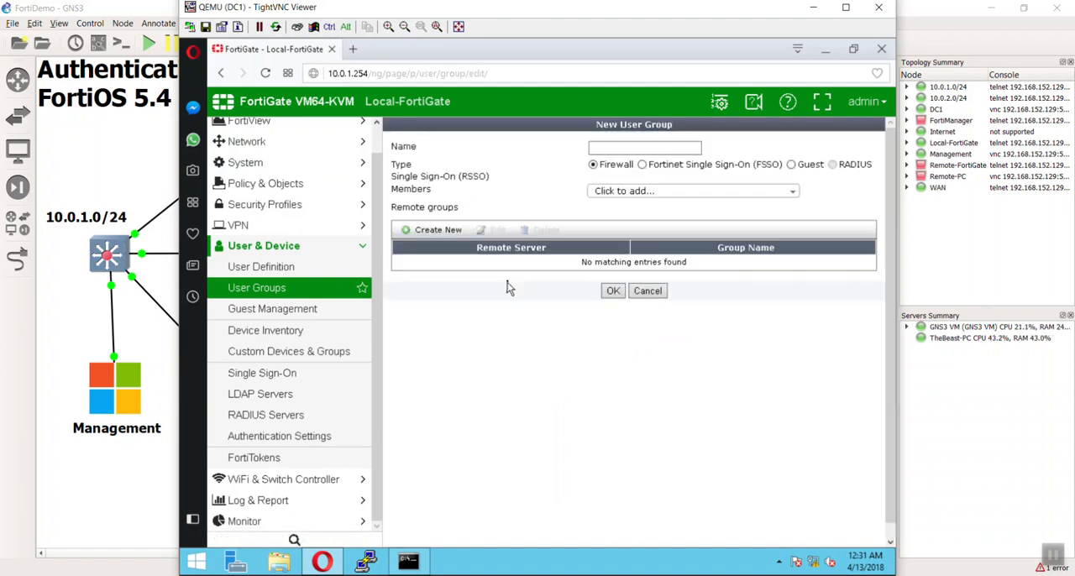
click(624, 147)
text(Admin)
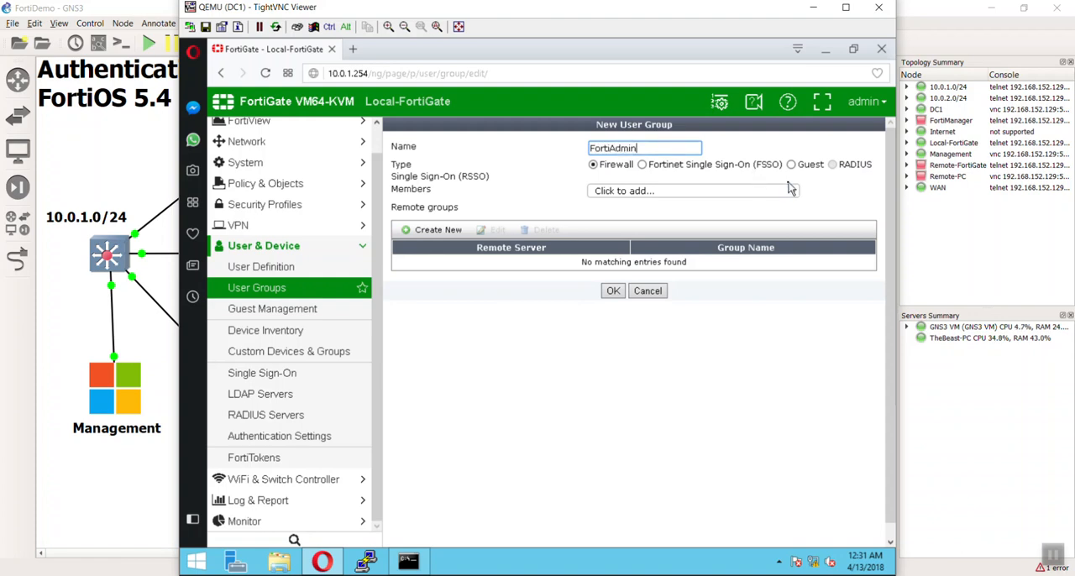
click(700, 198)
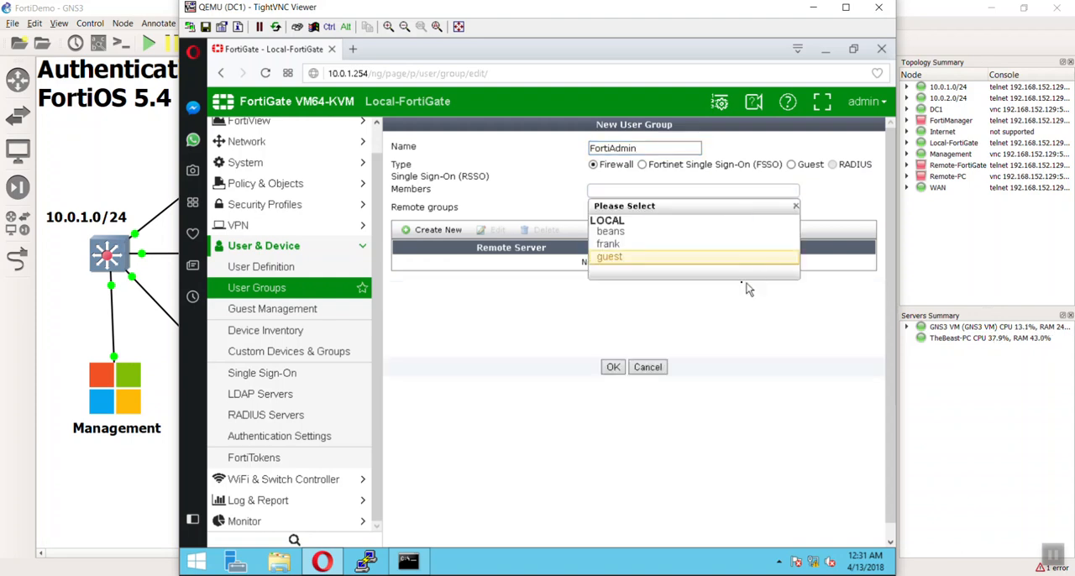
click(808, 346)
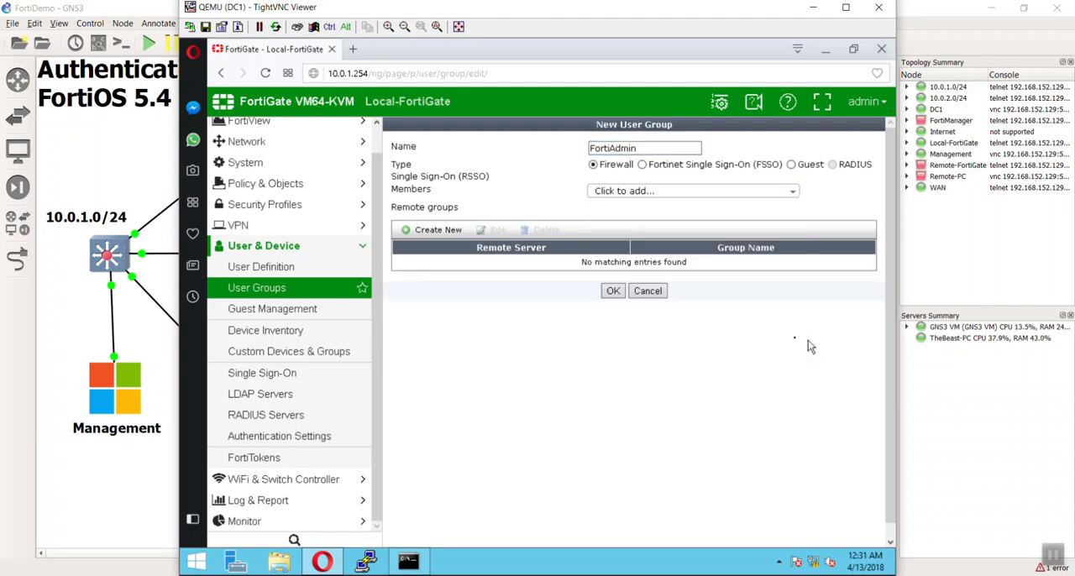
Add the Firewalls group from LDAP server DC1 as the user group's remote group and save the user group.
click(430, 233)
click(624, 316)
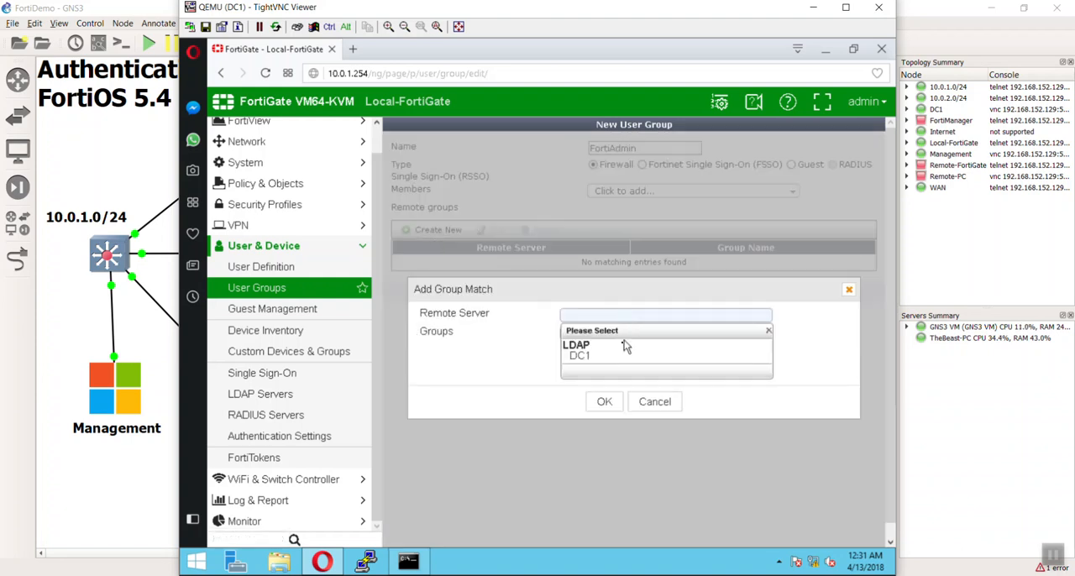
click(583, 362)
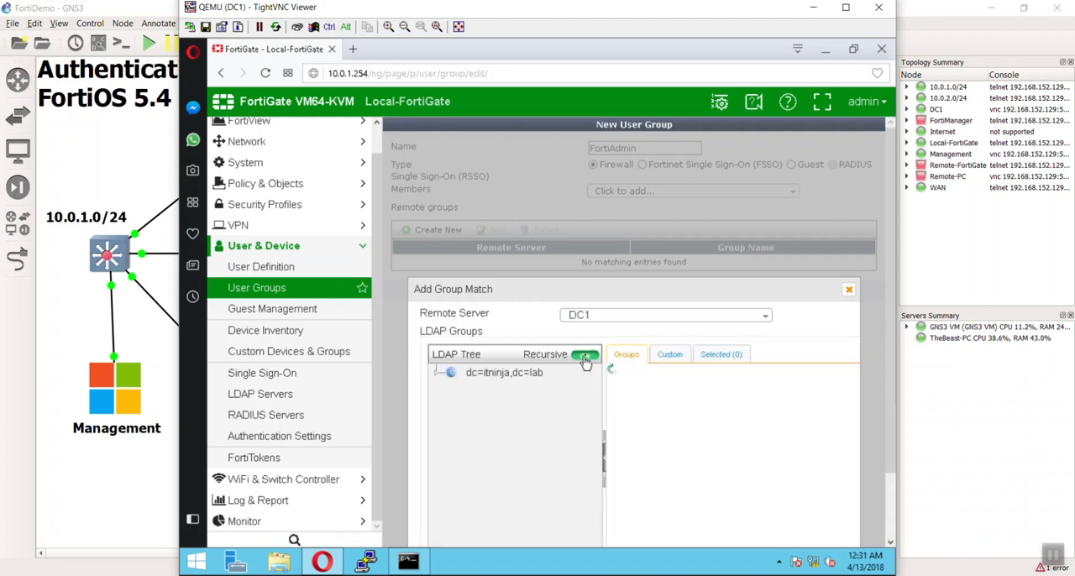
scroll(669, 381, down, 2)
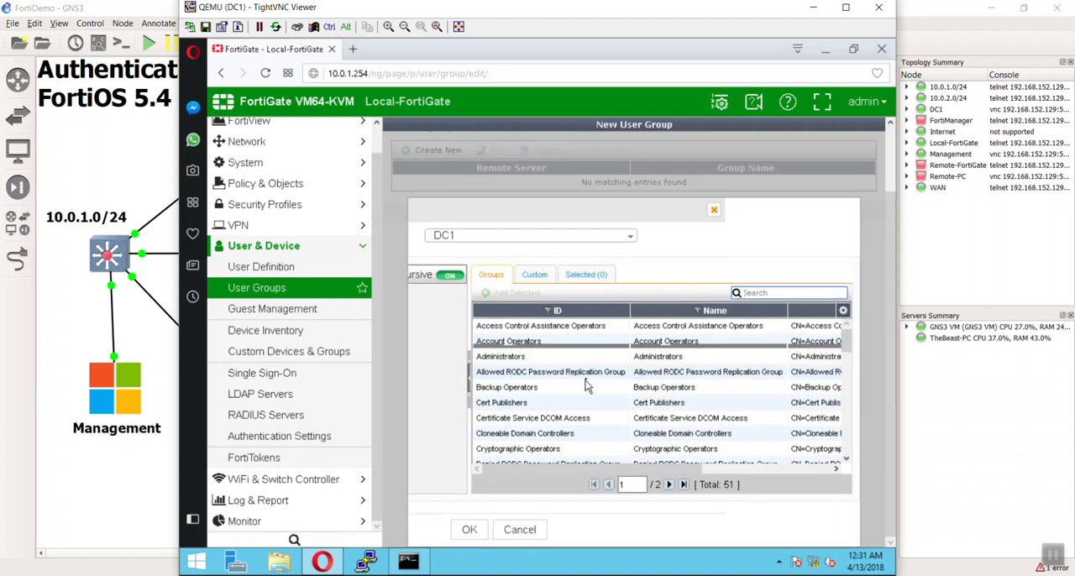
scroll(576, 407, down, 5)
scroll(576, 407, down, 1)
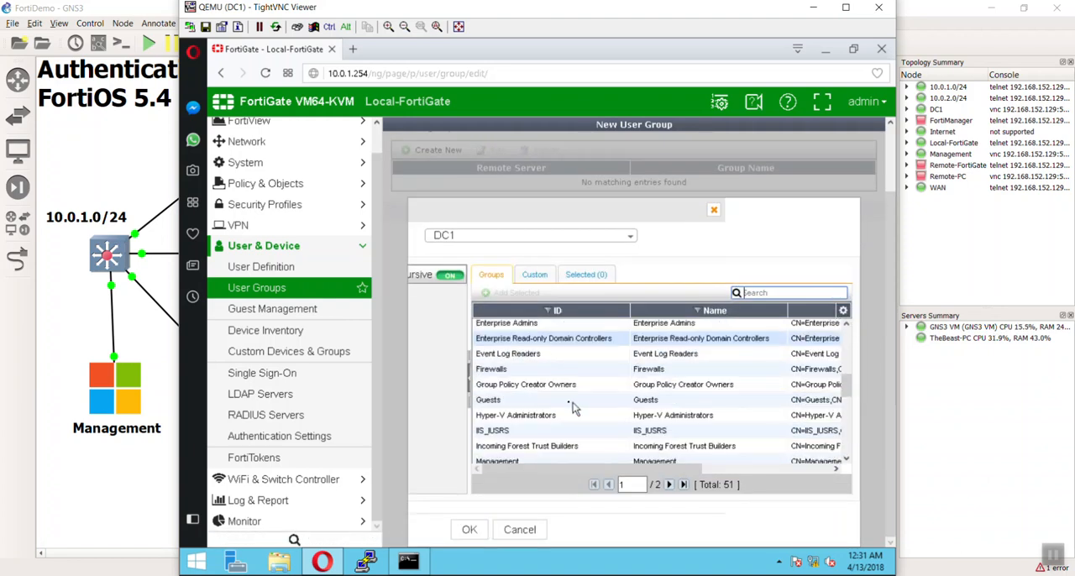
right_click(503, 370)
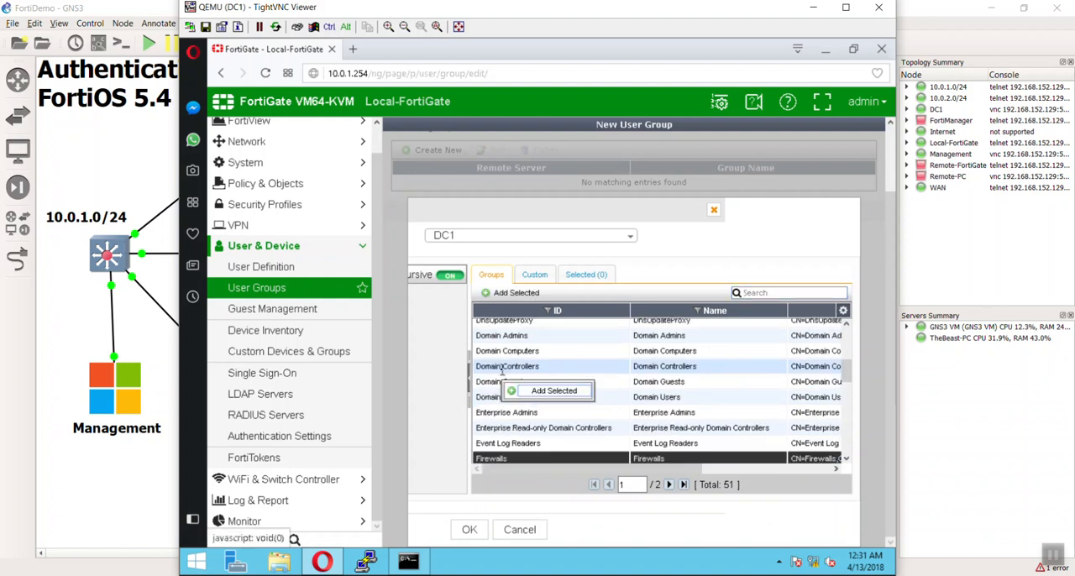
click(542, 391)
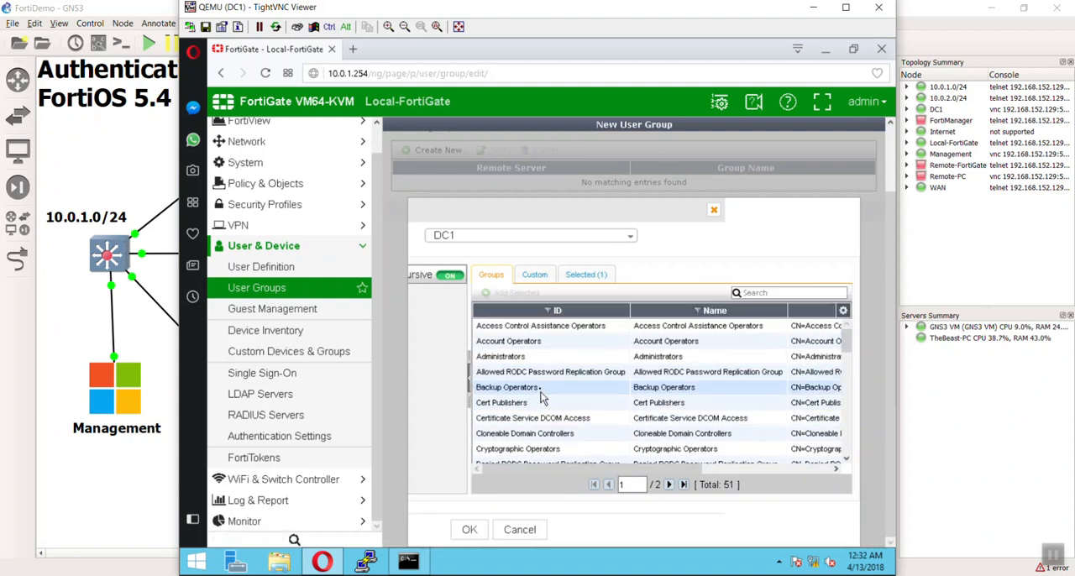
click(588, 275)
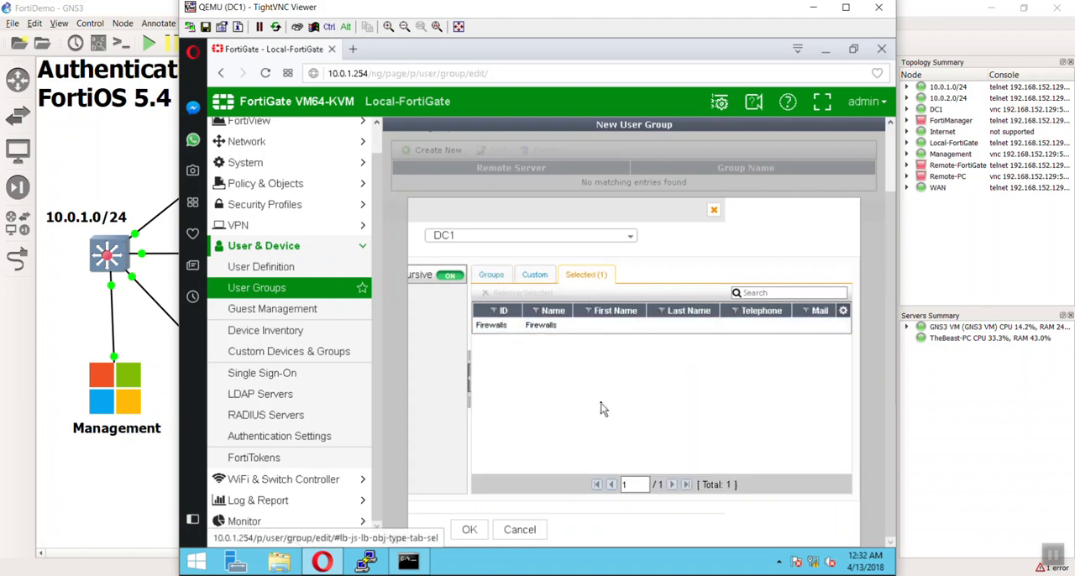
click(469, 529)
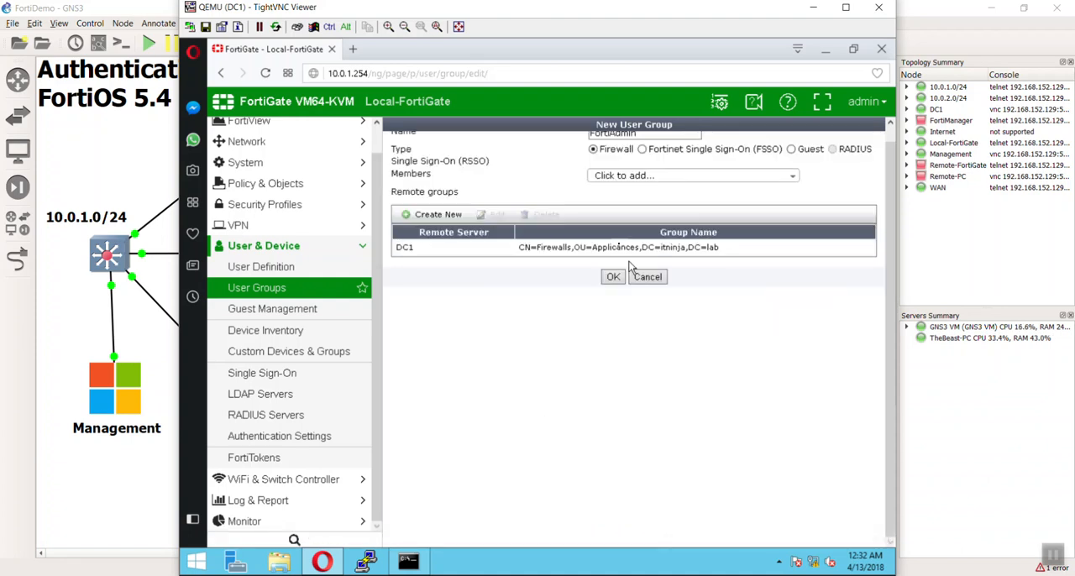
click(614, 276)
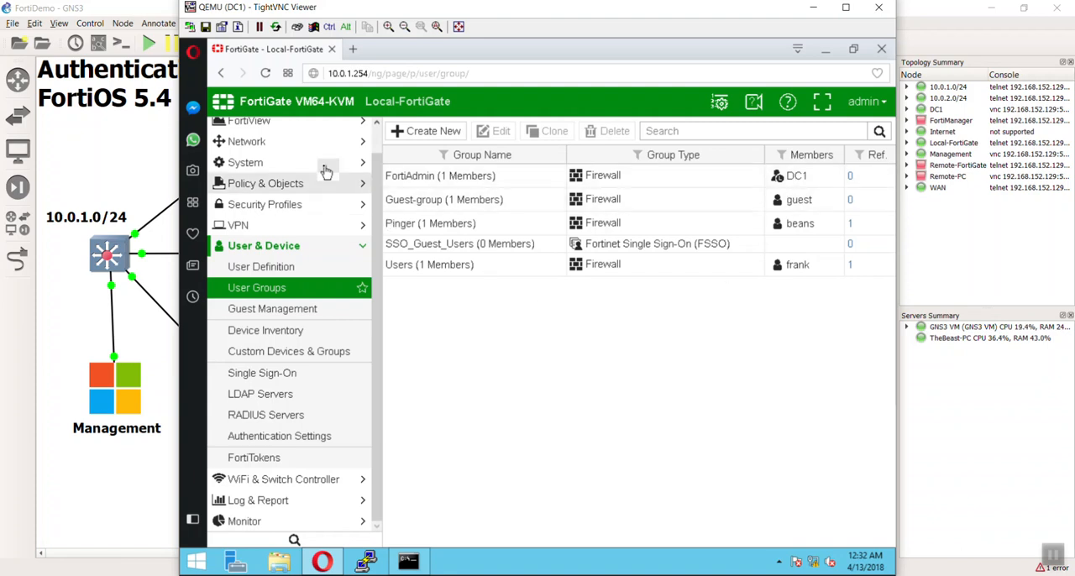
Return to the FortiGate's system administrators and start a new administrator entry.
click(353, 164)
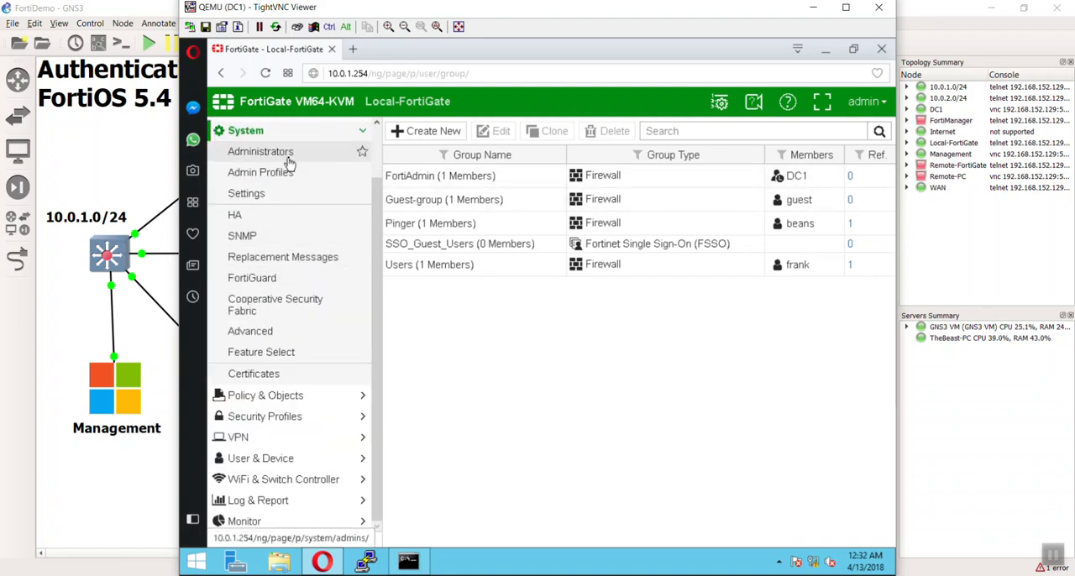
click(279, 152)
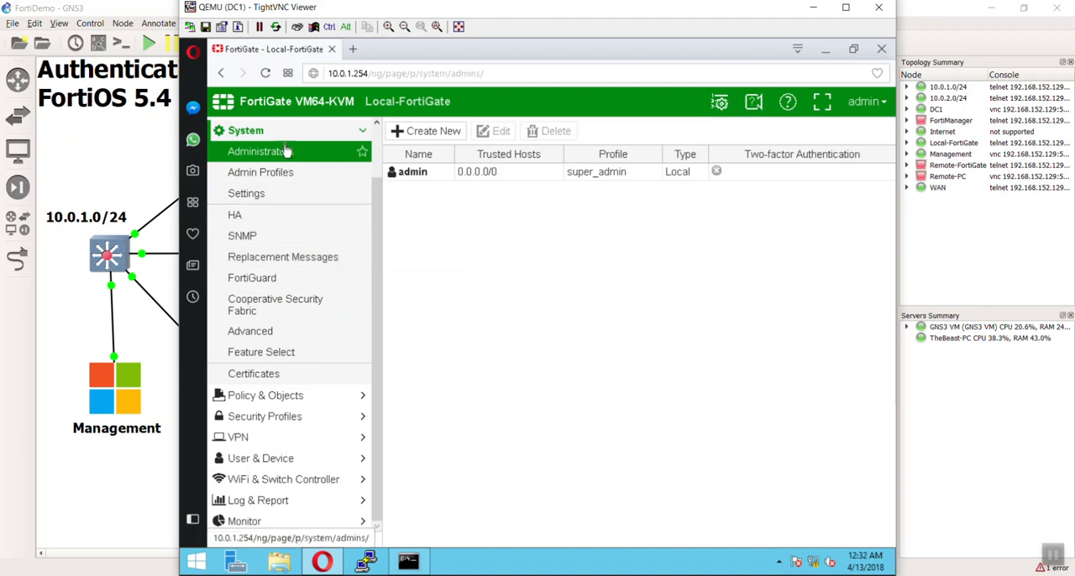
click(288, 174)
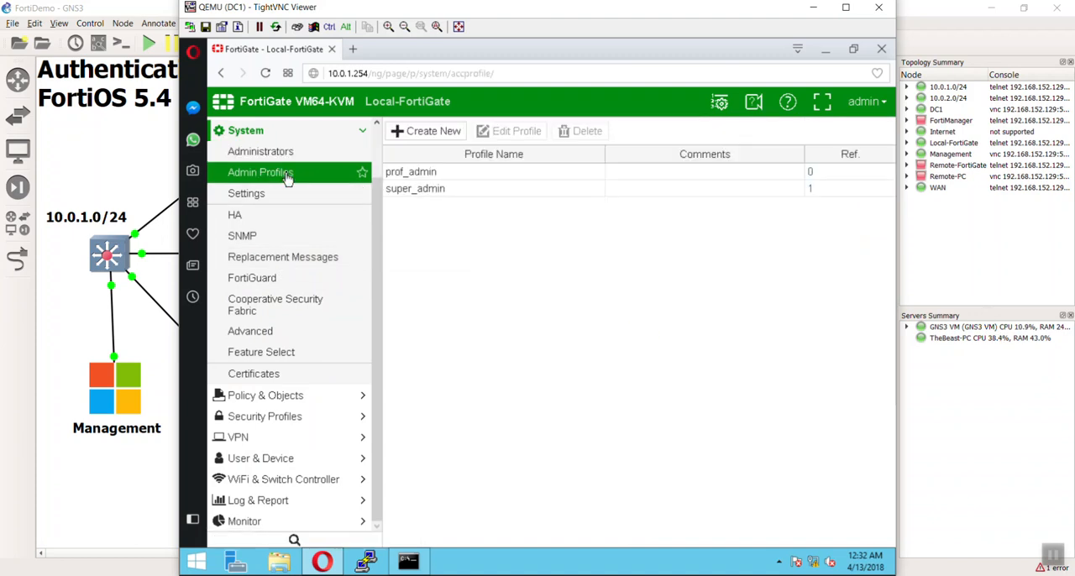
click(281, 193)
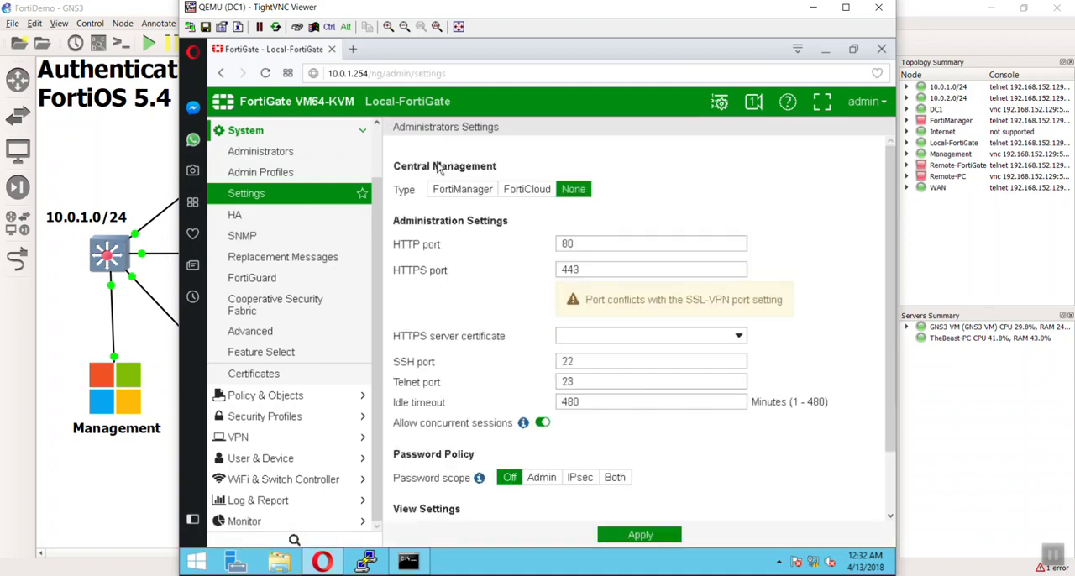
click(311, 153)
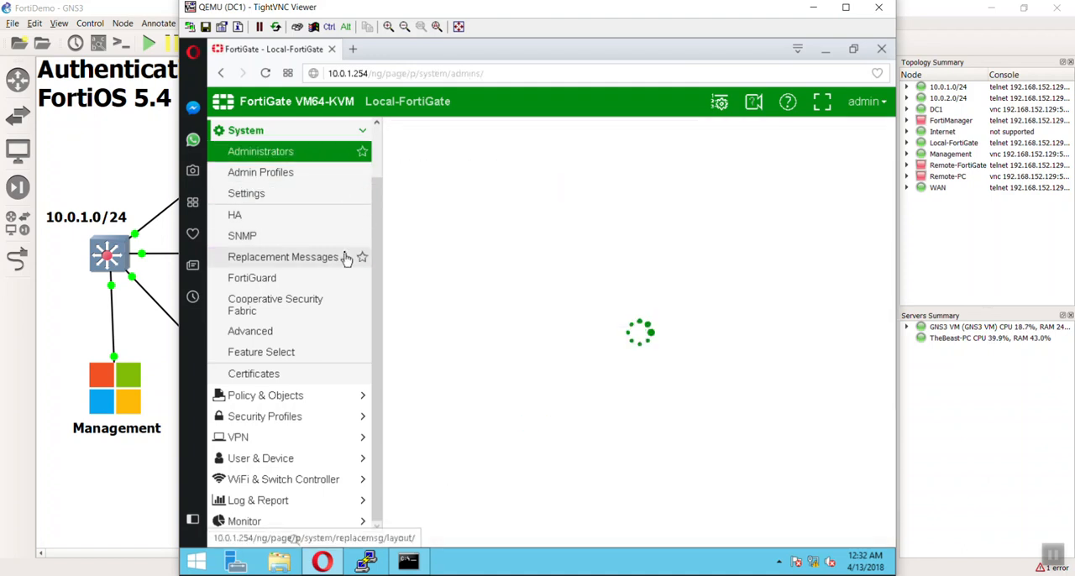
click(430, 133)
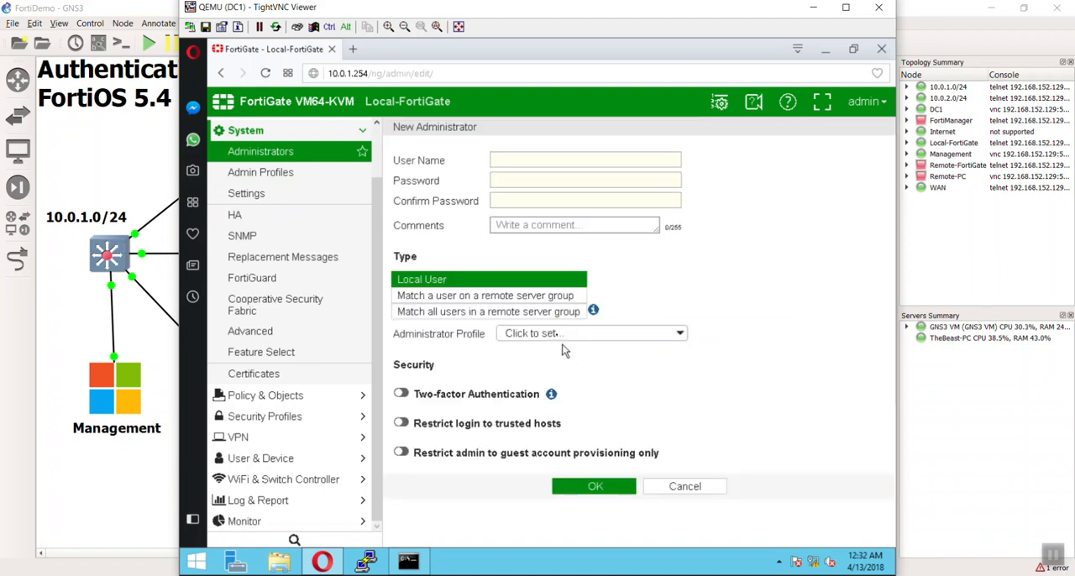
Set the administrator type to match all users in a remote server group, choose FortiAdmin as remote user group, and go to the User Name entry.
click(544, 295)
click(539, 314)
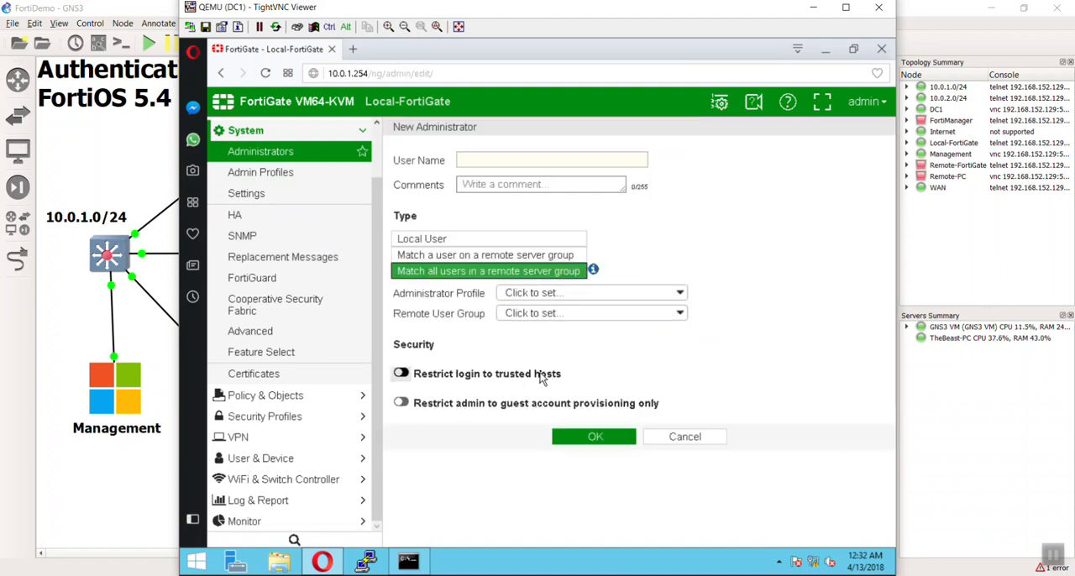
click(534, 255)
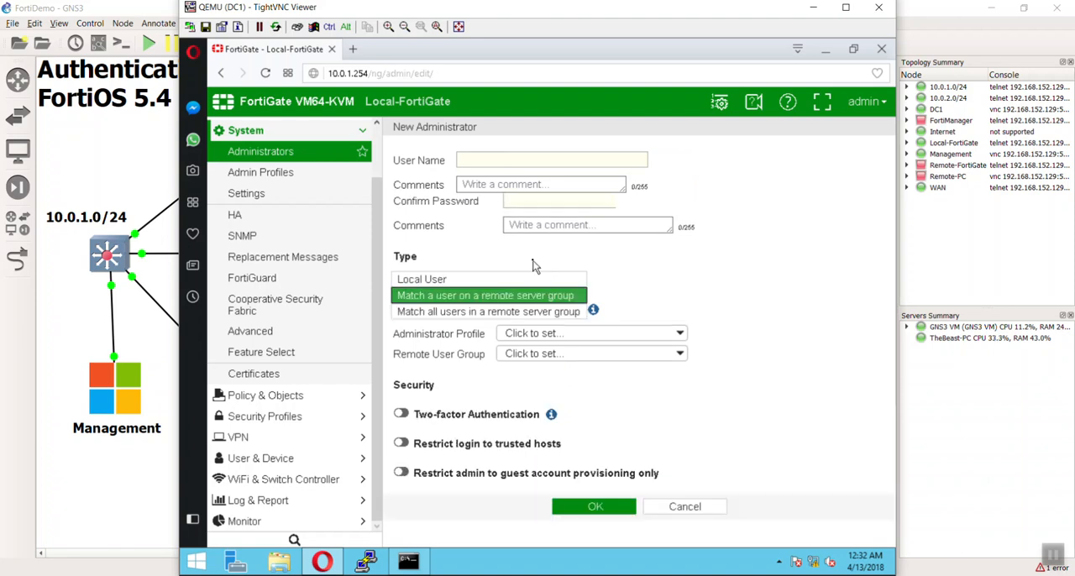
click(531, 313)
click(540, 160)
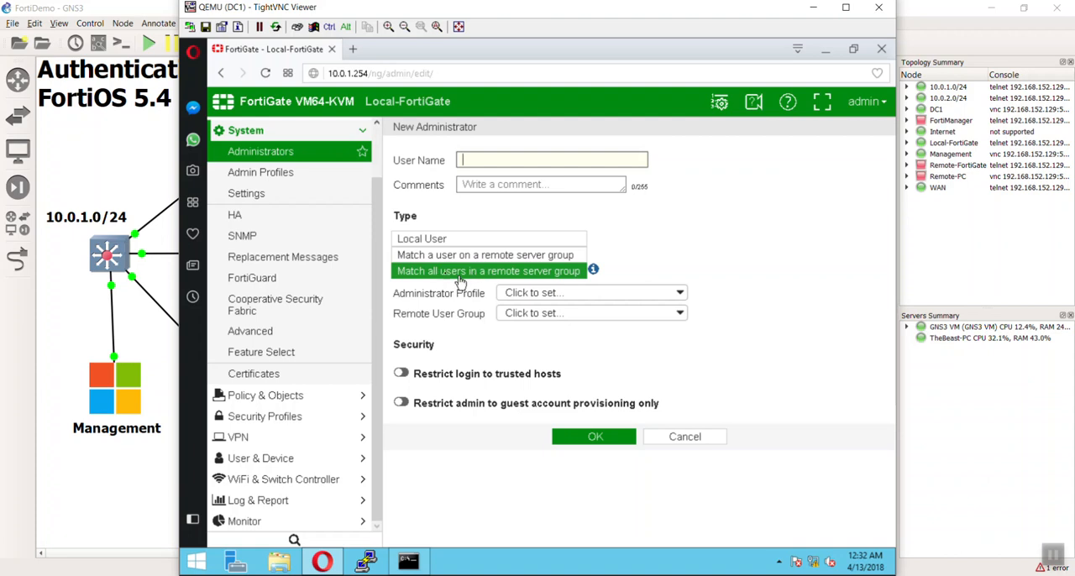
click(544, 313)
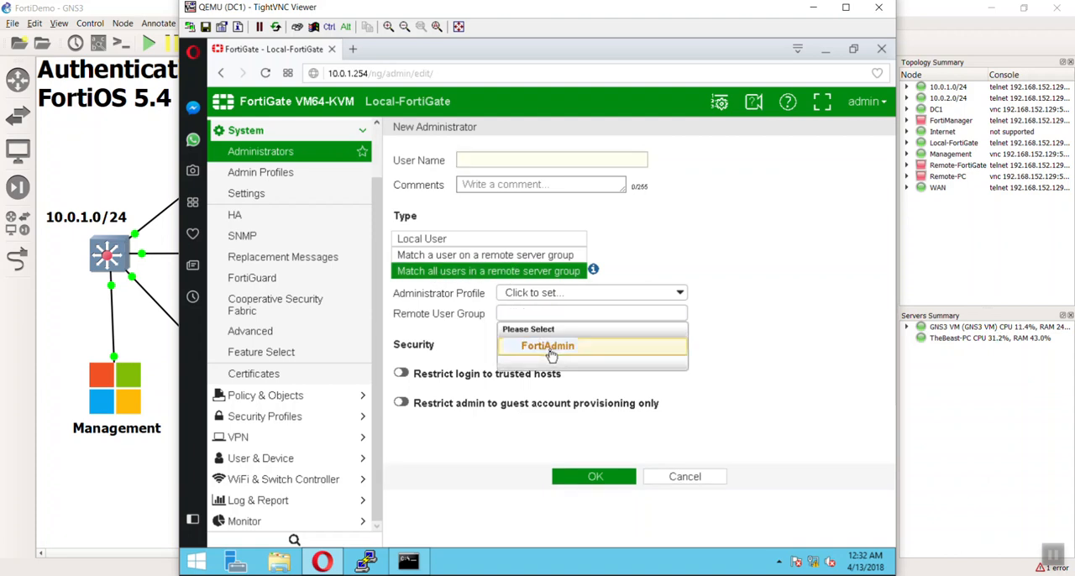
click(549, 353)
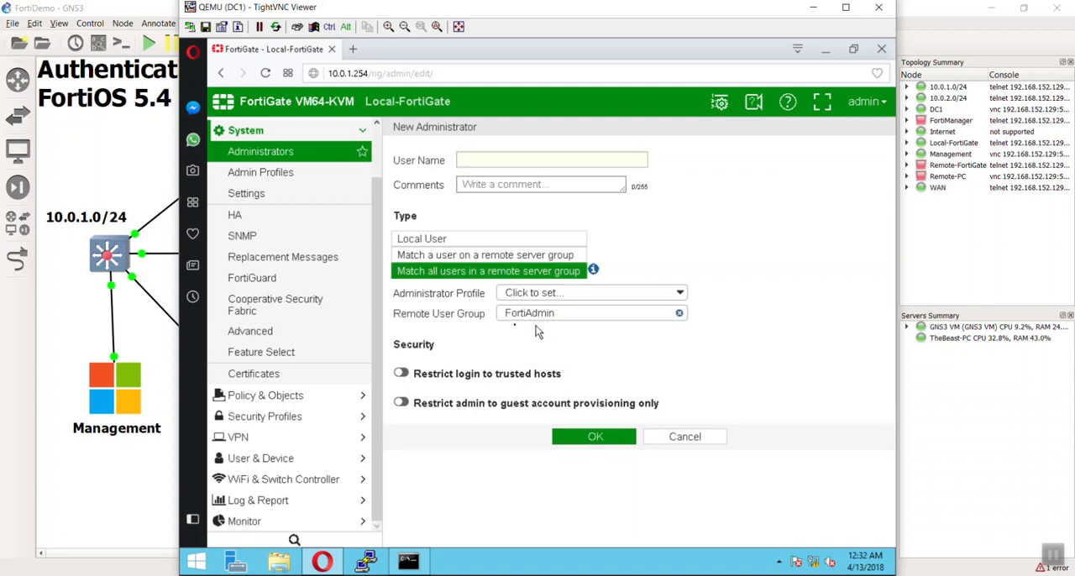
click(516, 165)
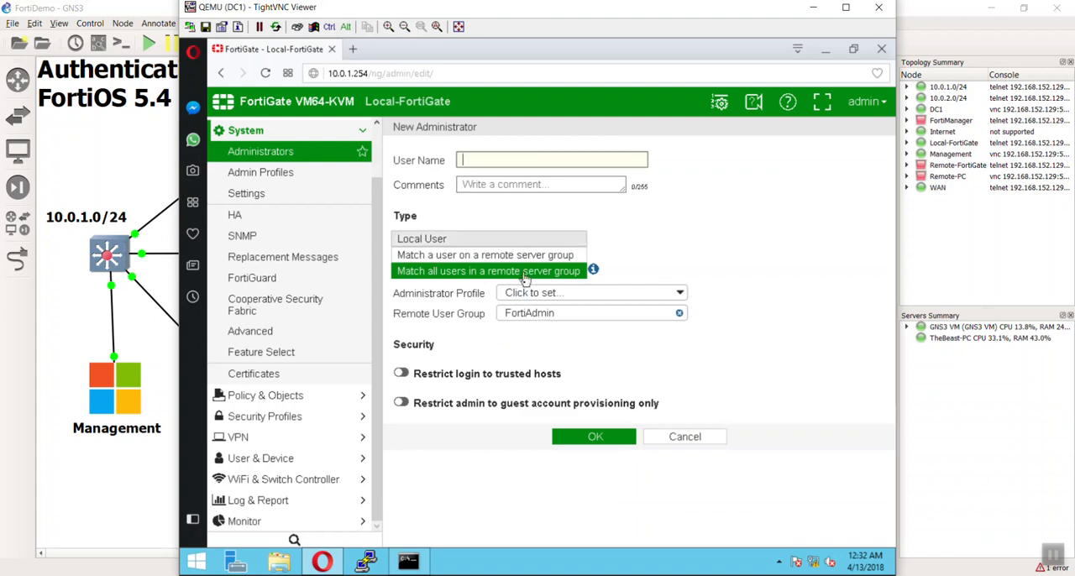
Switch the administrator type to match a user on a remote server group, keep FortiAdmin as remote user group, and enter the administrator's user name.
click(532, 315)
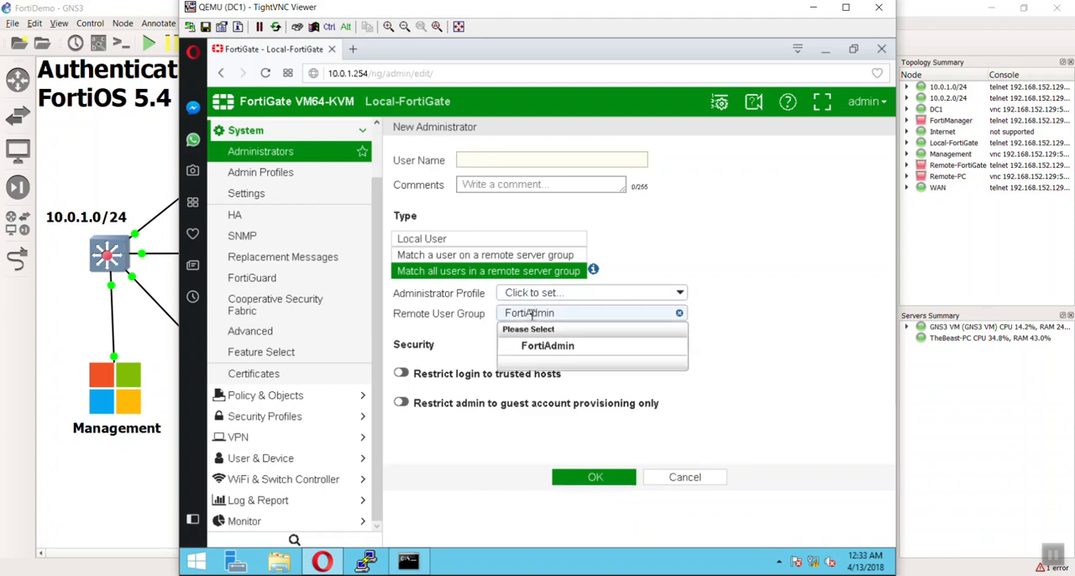
click(548, 345)
click(520, 256)
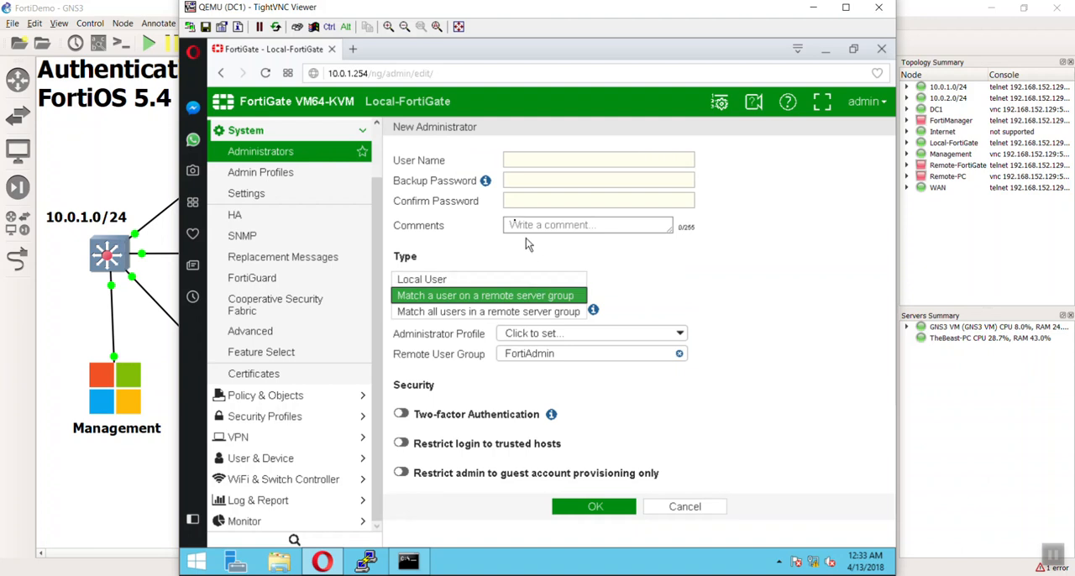
mouse_move(485, 184)
click(534, 159)
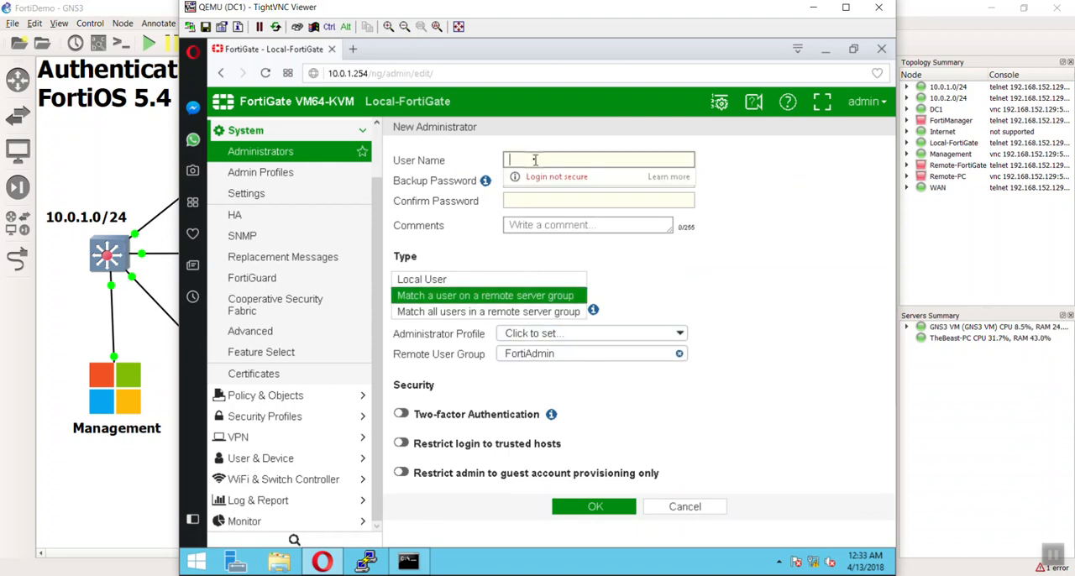
text(devin)
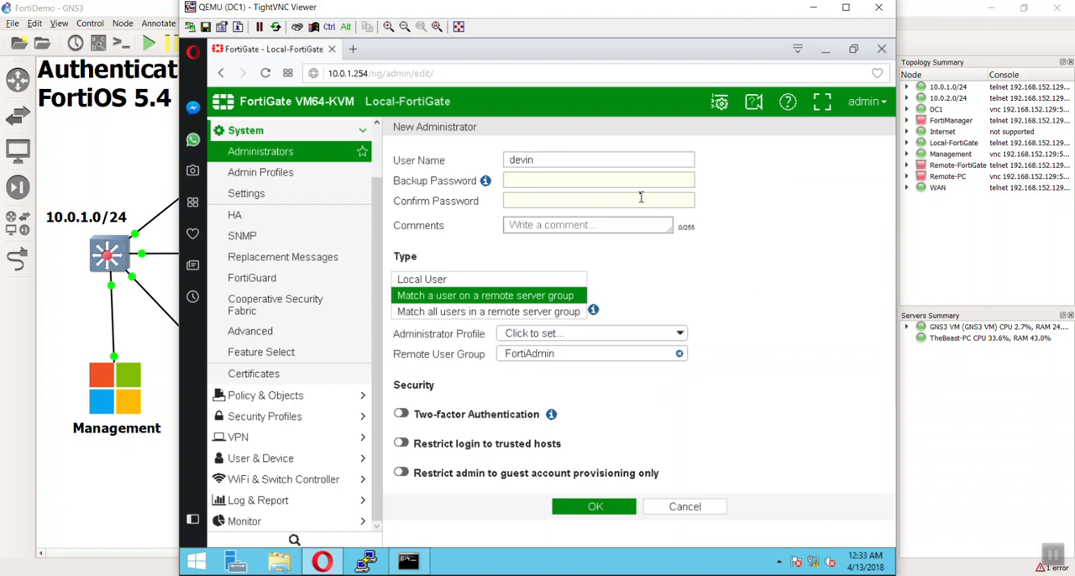
Enter and confirm the backup password for the new remote administrator.
click(640, 181)
text(***)
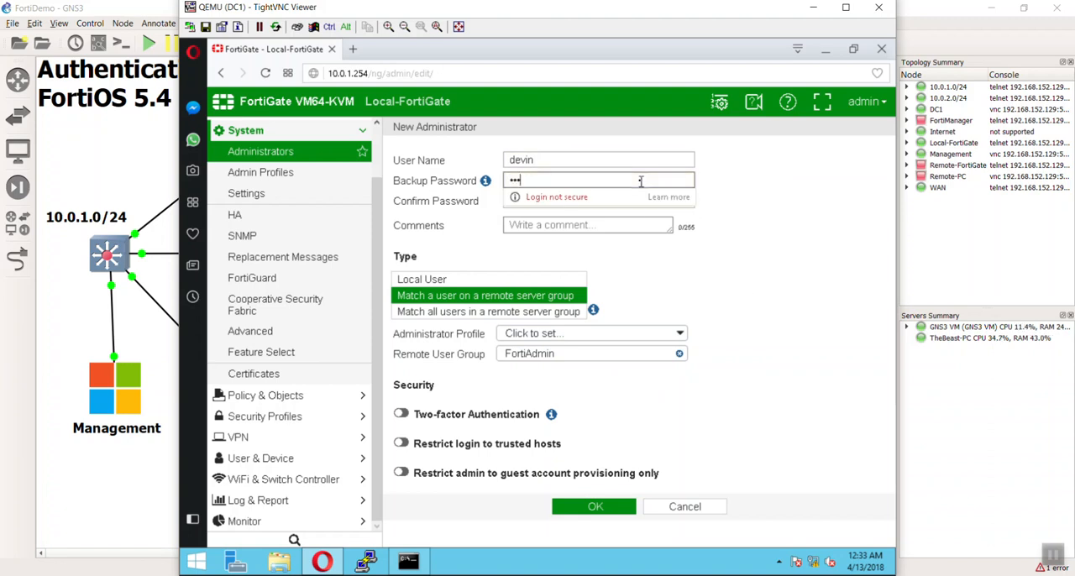
text(*****)
key(Tab)
text(********)
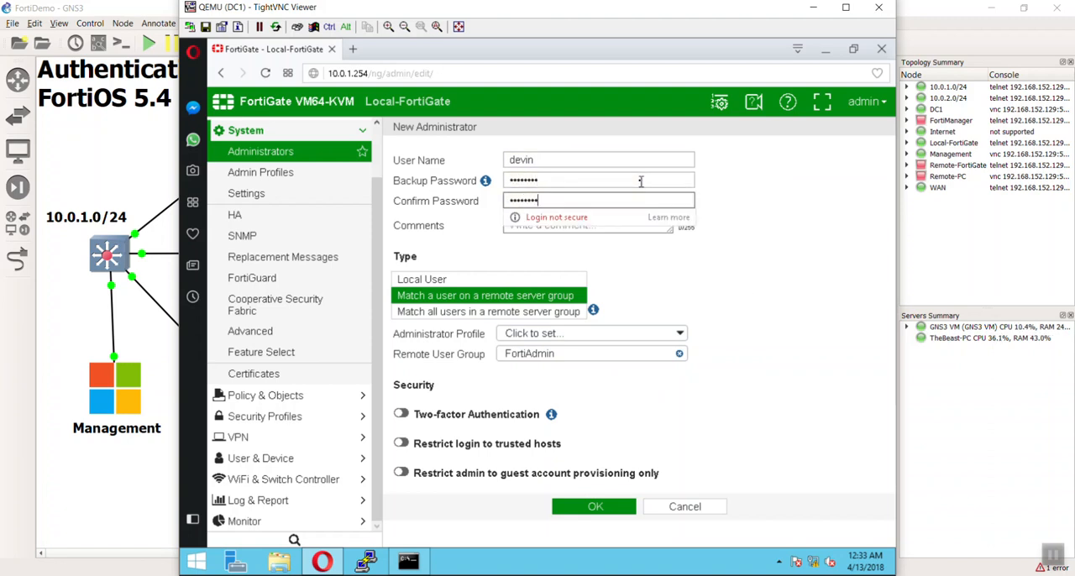
click(846, 265)
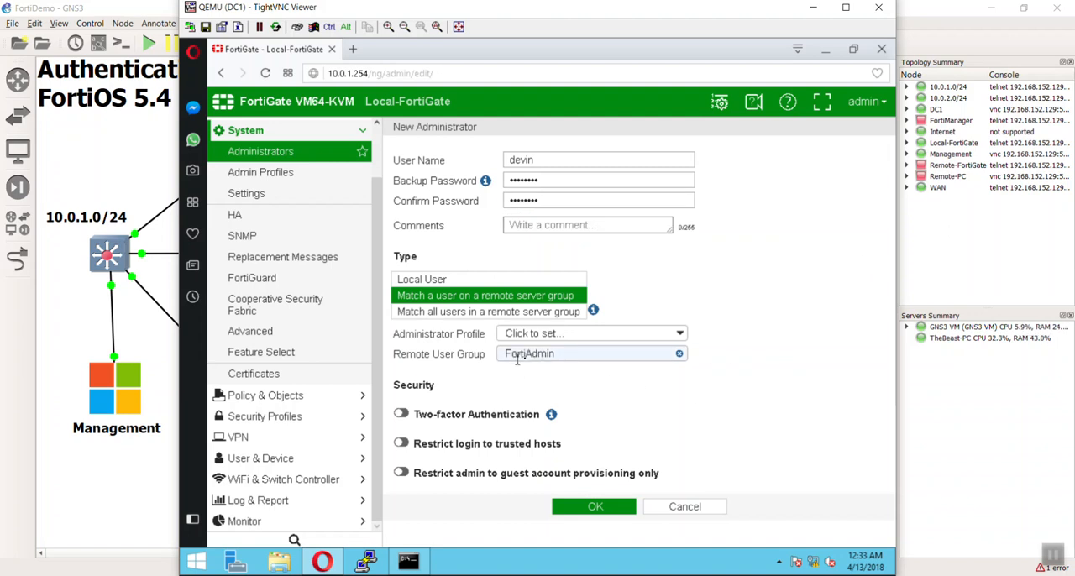
Assign the super_admin profile to the new remote administrator and save the entry.
click(546, 333)
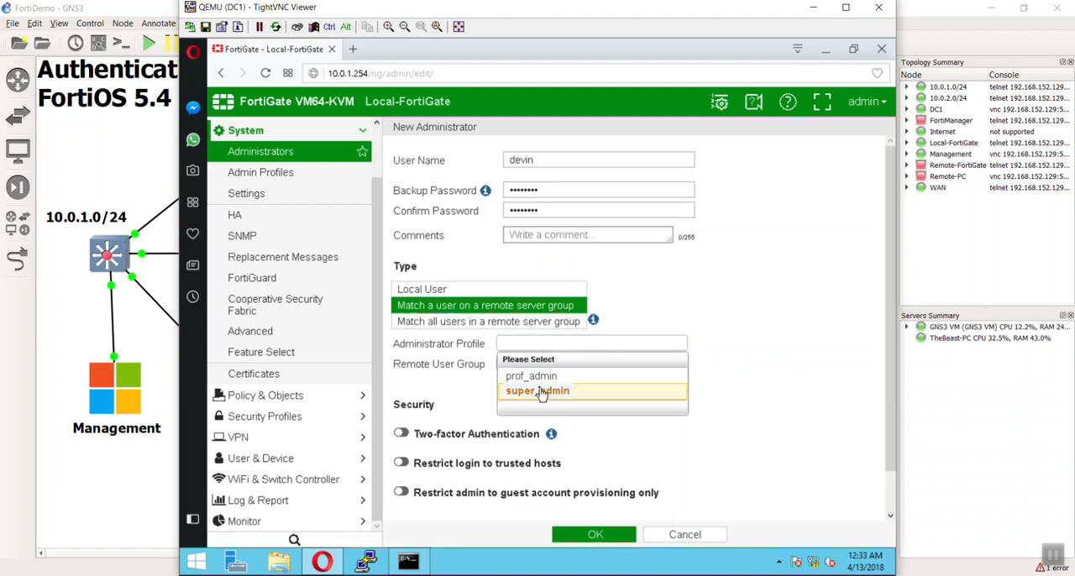
click(554, 391)
click(616, 509)
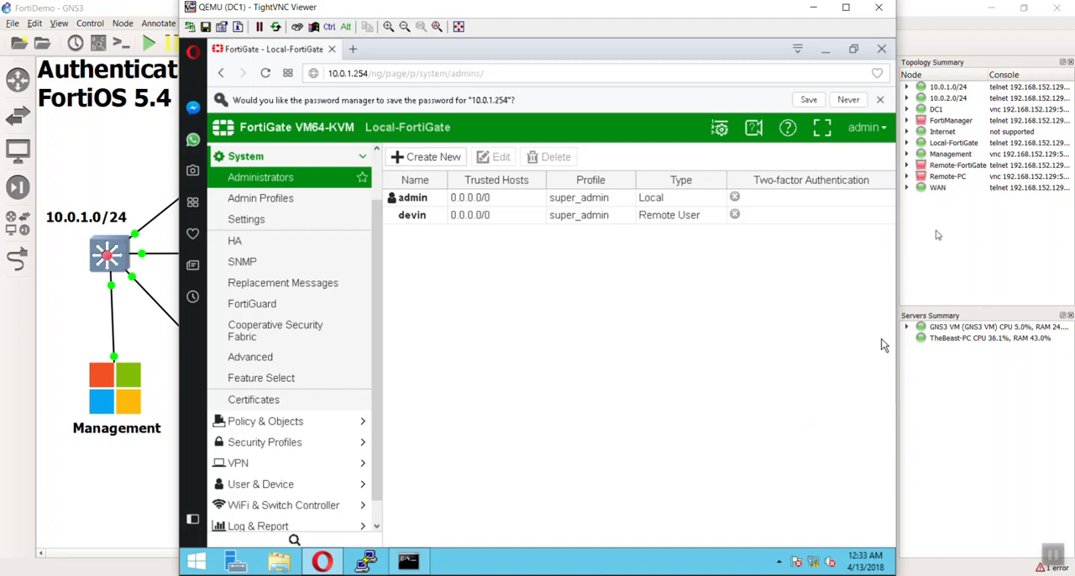
Log the admin account out of the FortiGate.
click(865, 128)
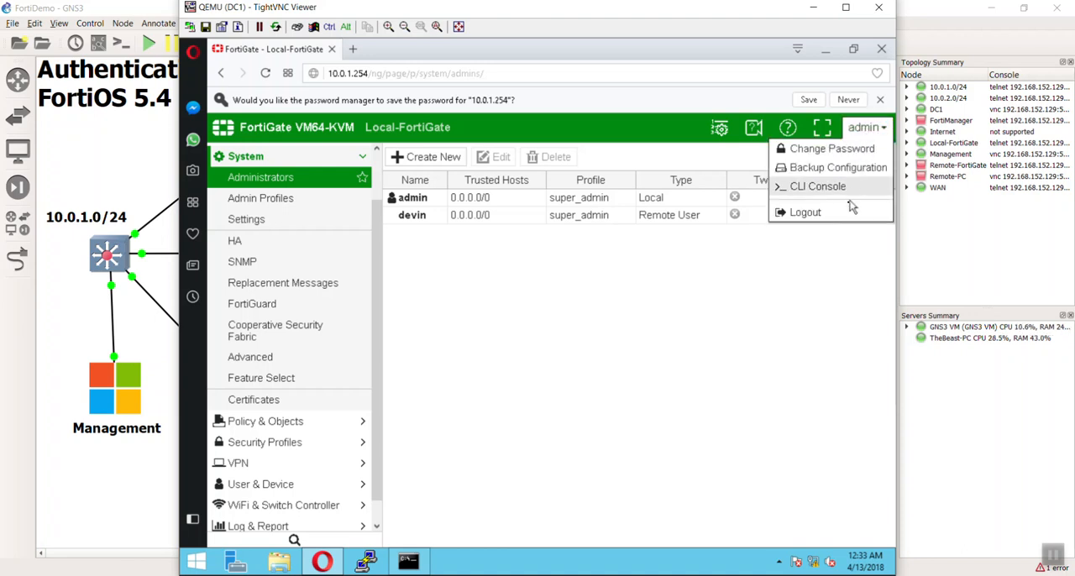
click(858, 102)
click(858, 102)
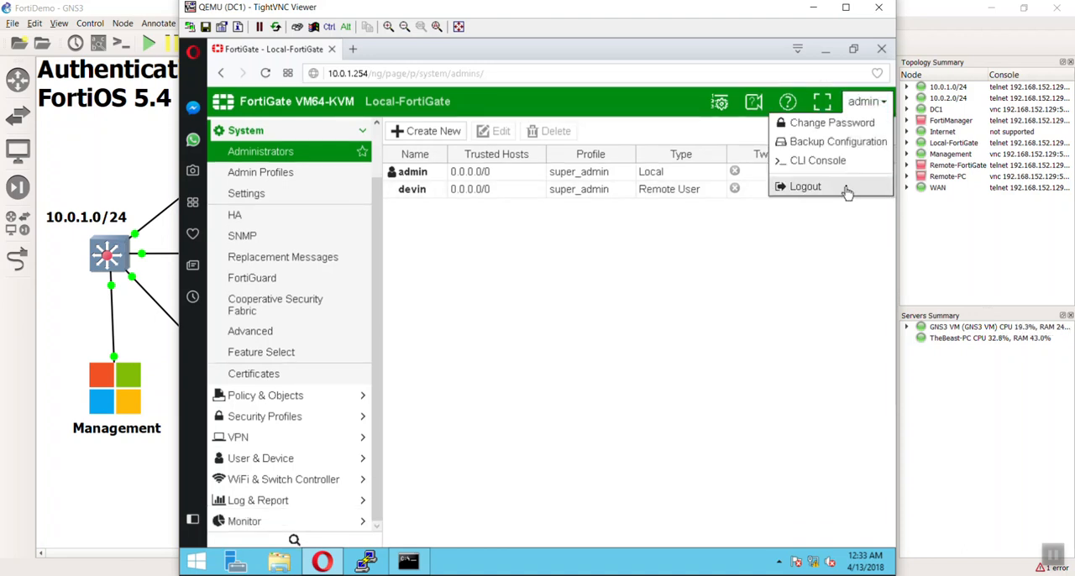
click(847, 193)
Log in as the remote administrator with the account password, postpone the file system check, and decline saving the password in the browser.
text(devin)
key(Tab)
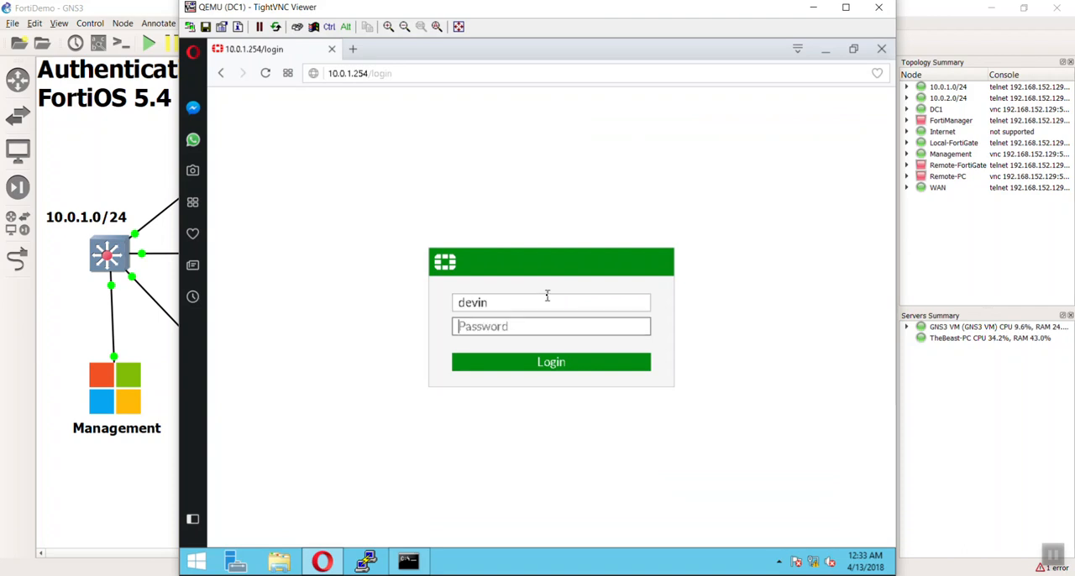
text(fortinet)
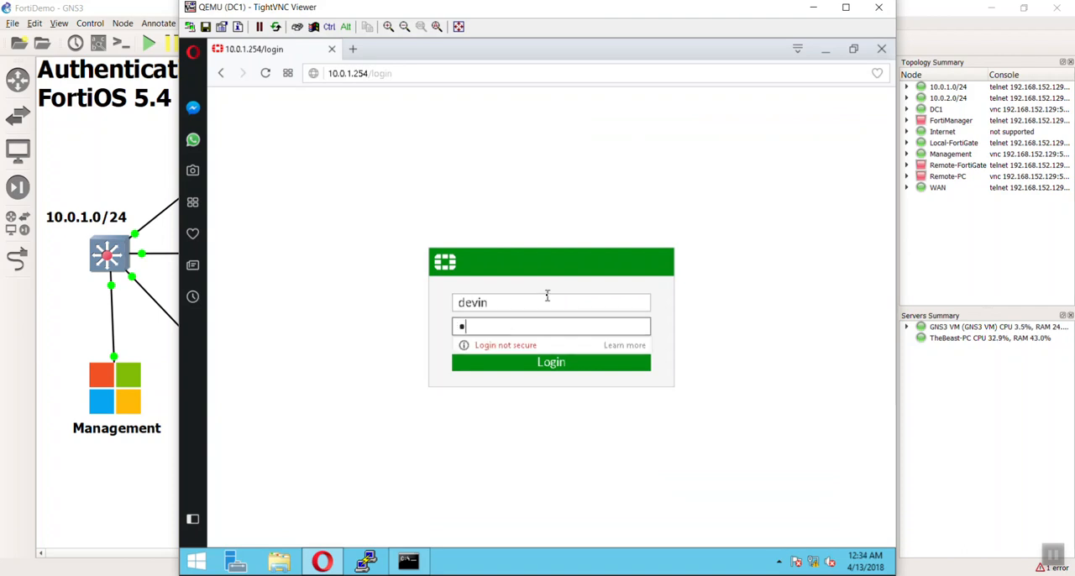
click(569, 363)
click(554, 434)
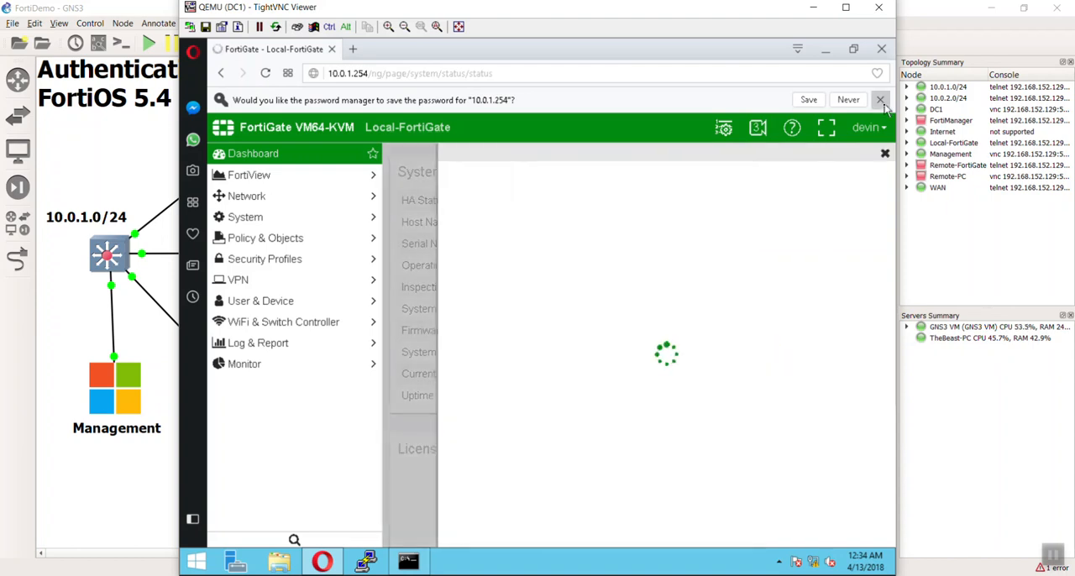
click(881, 101)
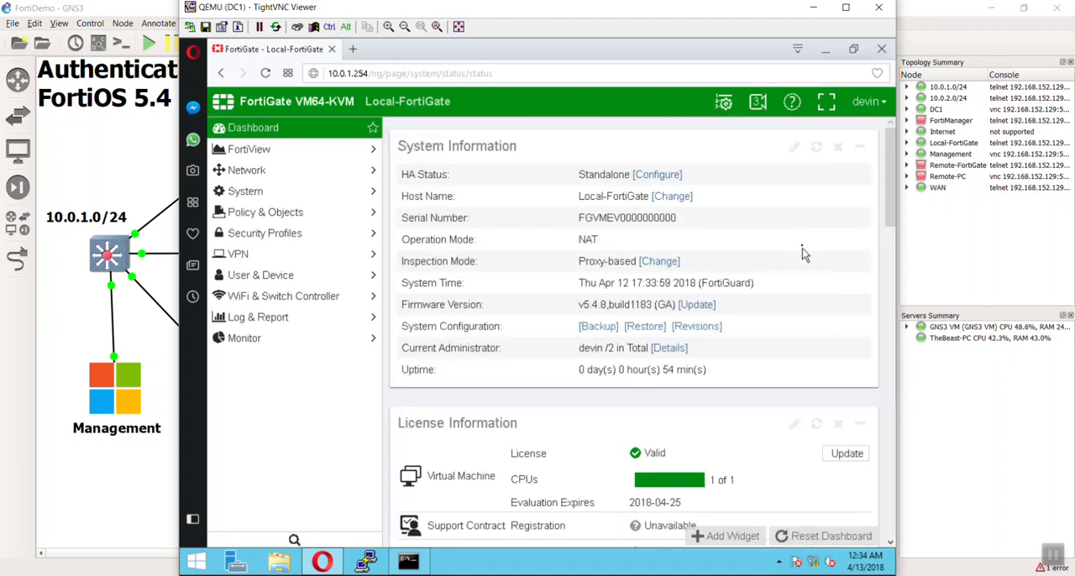
Examine the dashboard and the network interfaces from the remote administrator's session.
scroll(800, 257, down, 1)
scroll(799, 269, up, 1)
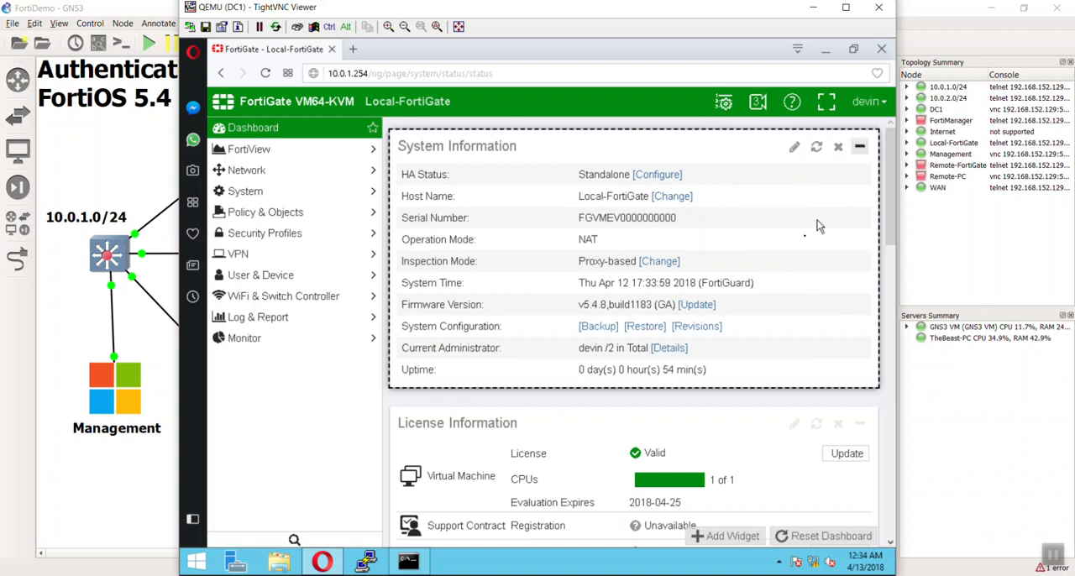
click(294, 188)
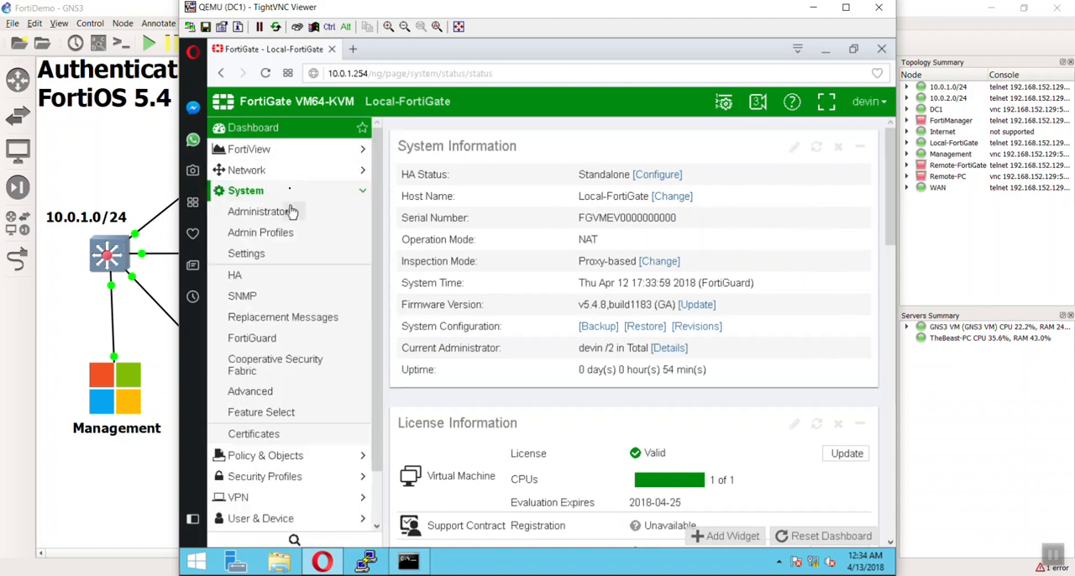
click(294, 171)
click(289, 192)
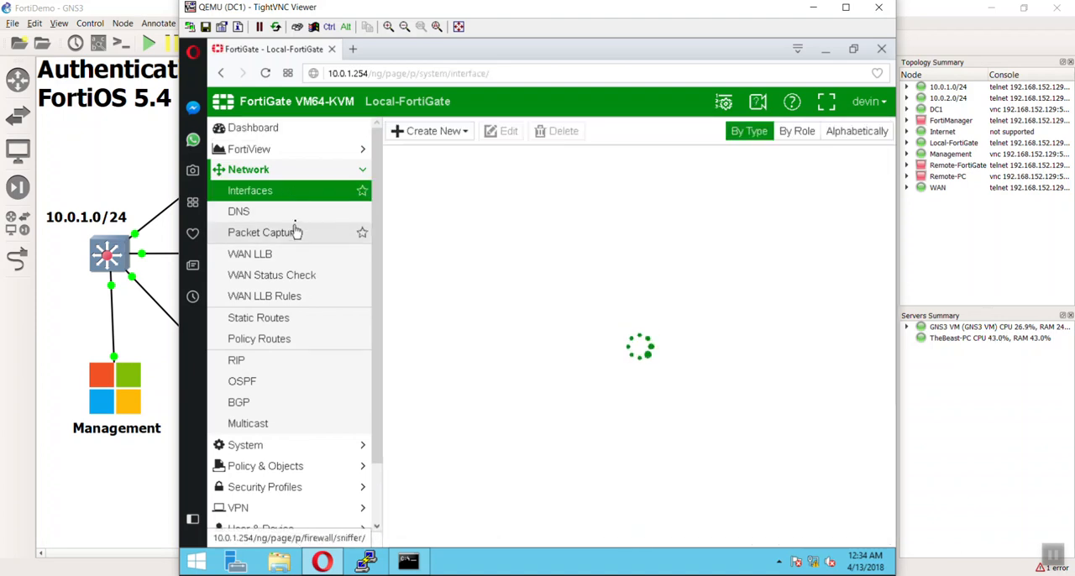
click(301, 150)
click(301, 155)
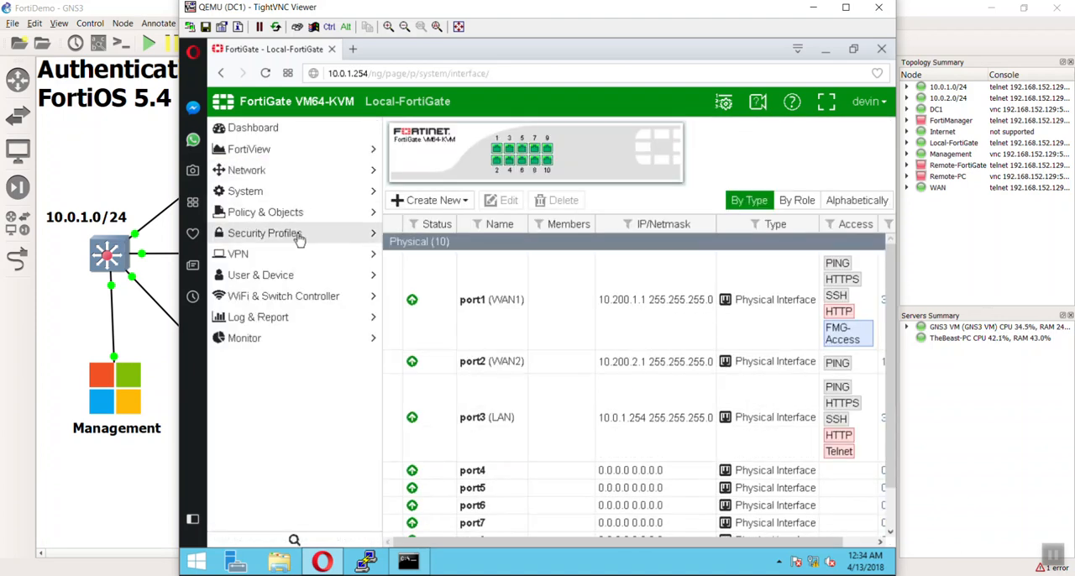
Open the remote administrator's entry, inspect its settings and backup password form, and leave both without changes.
click(287, 193)
click(271, 211)
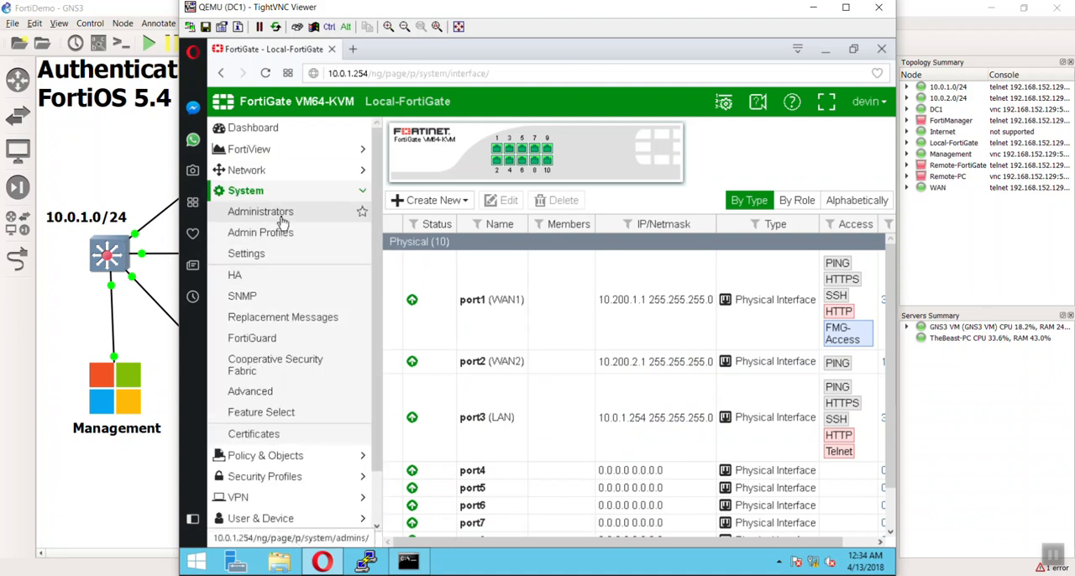
double_click(419, 193)
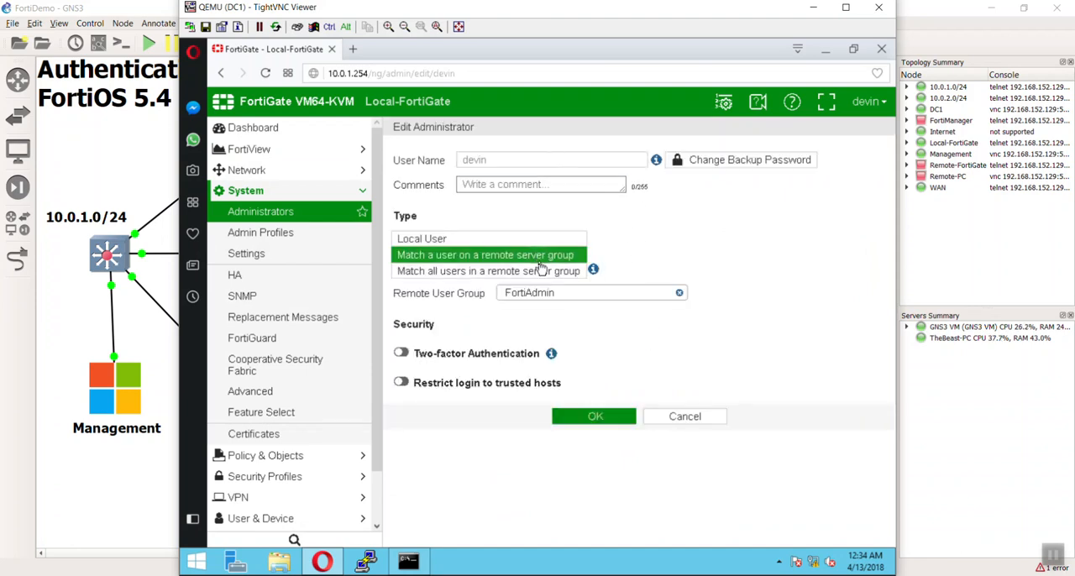
click(714, 160)
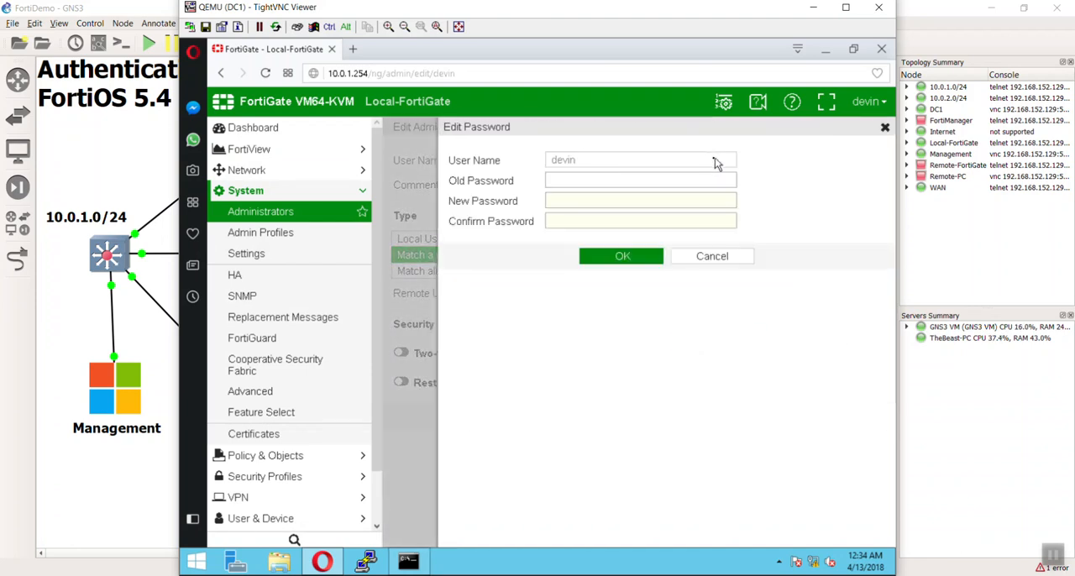
click(693, 256)
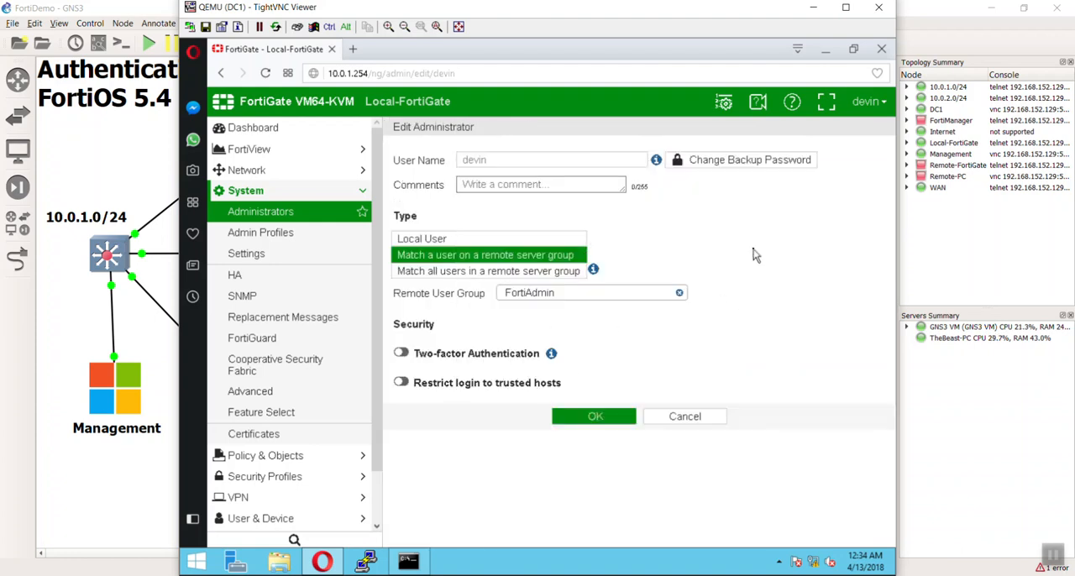
click(712, 425)
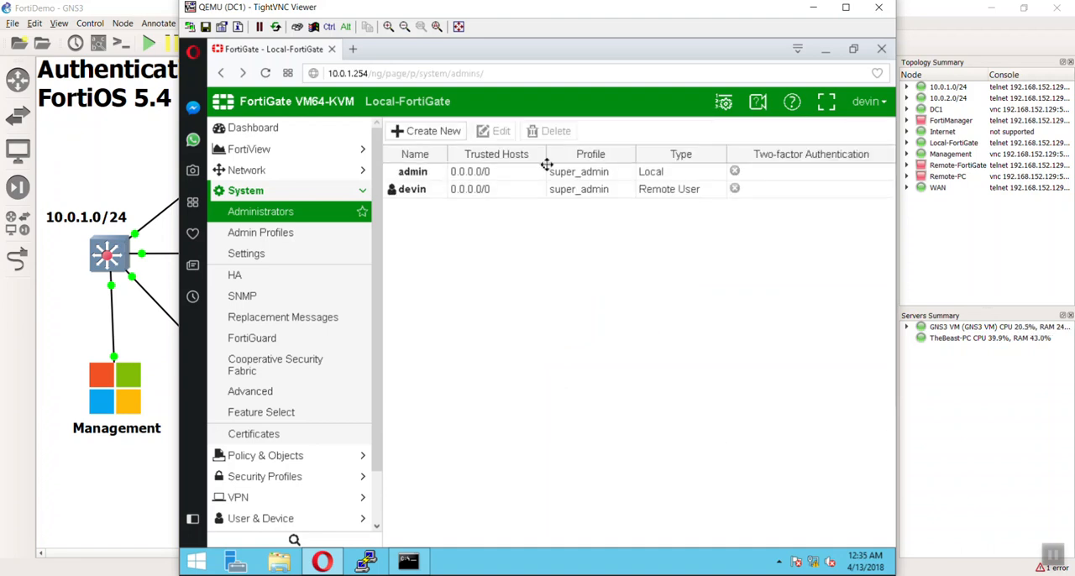
Log out and log back in as admin, postponing the recommended file system check and closing the panel over the dashboard.
click(869, 102)
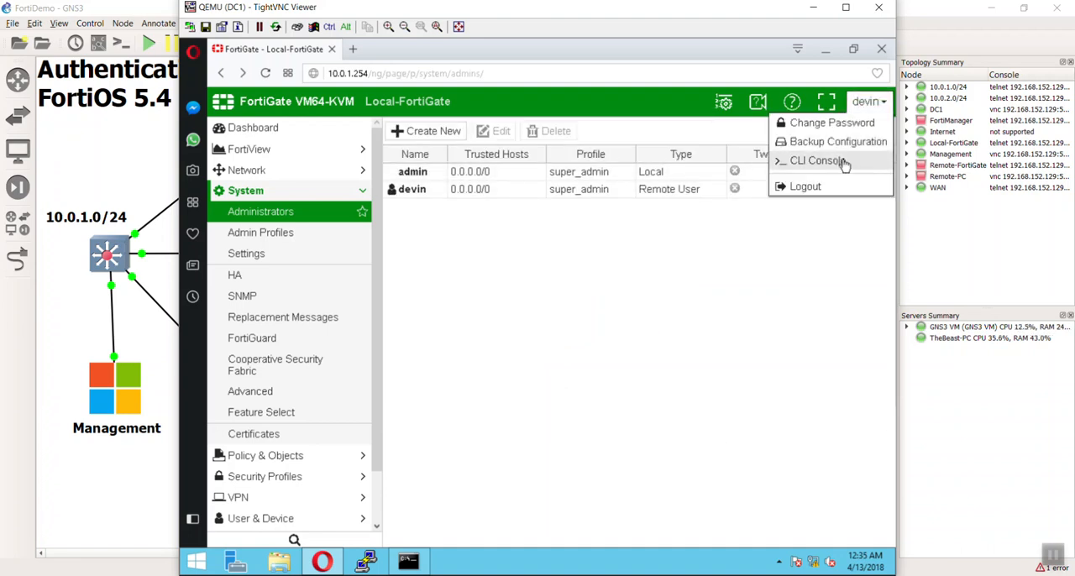
click(840, 186)
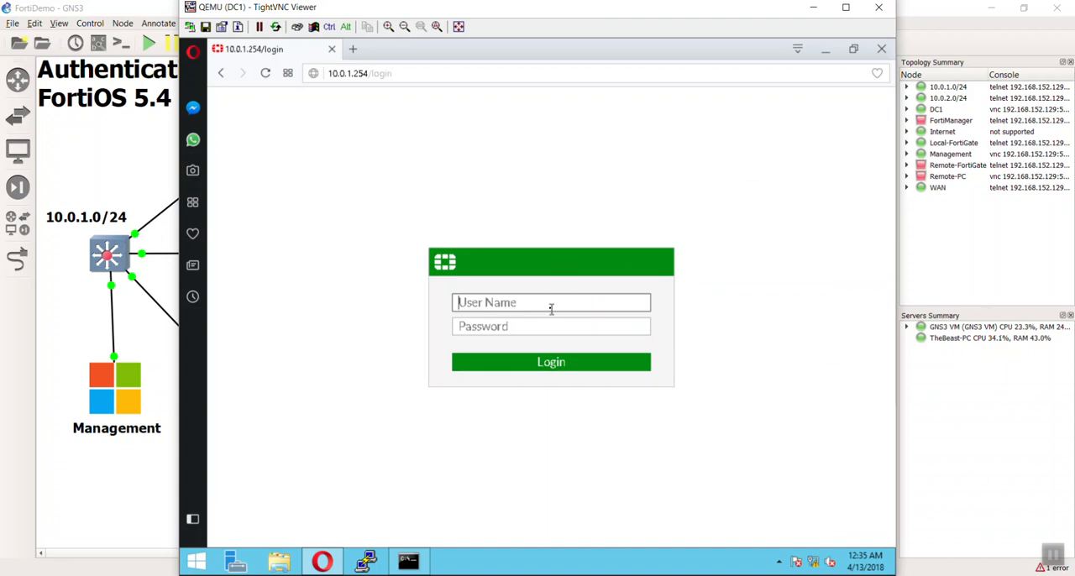
click(551, 307)
text(adm)
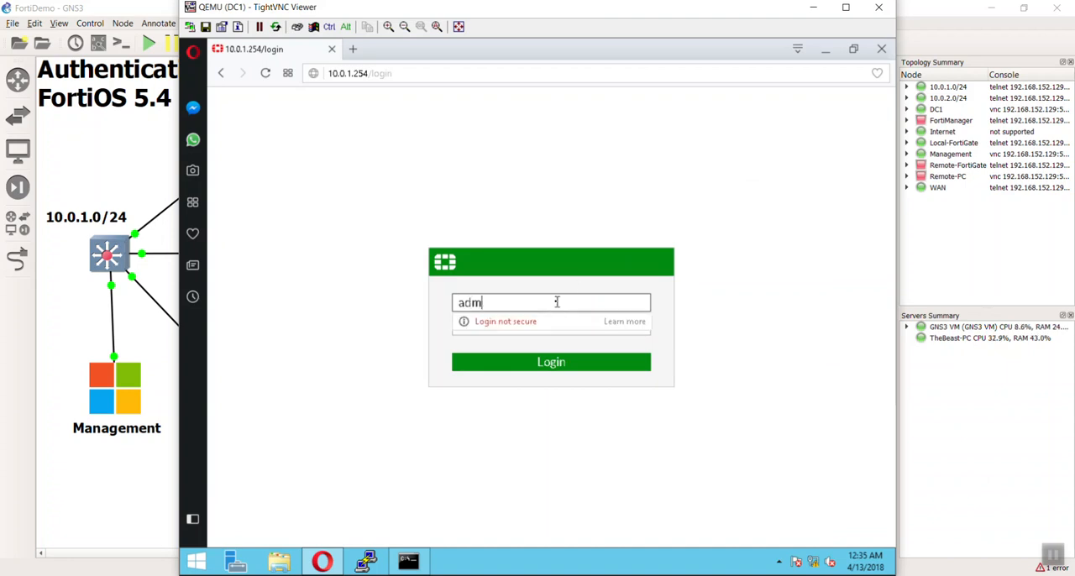
text(in)
key(Return)
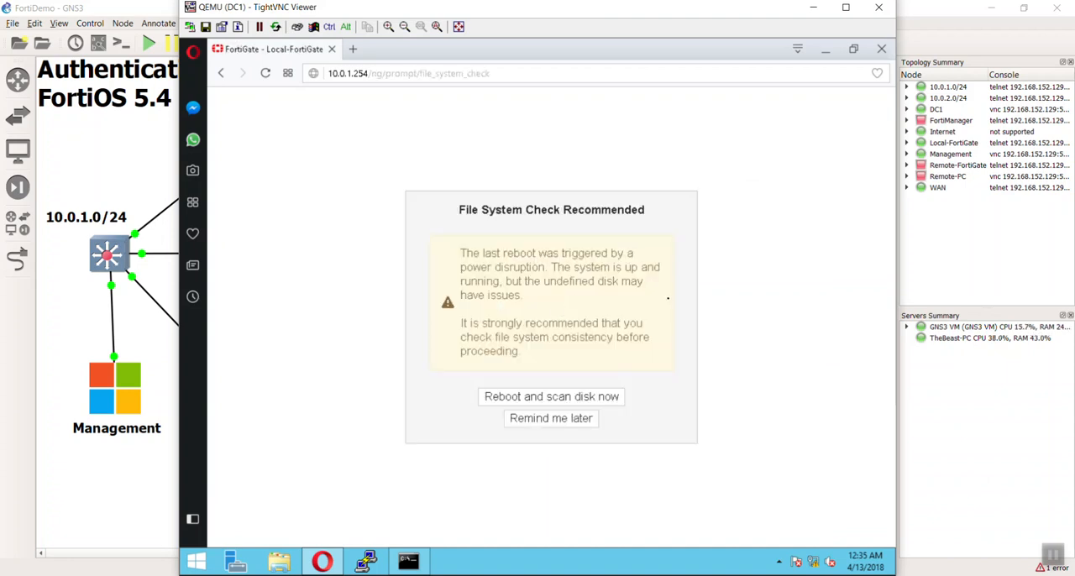
click(583, 421)
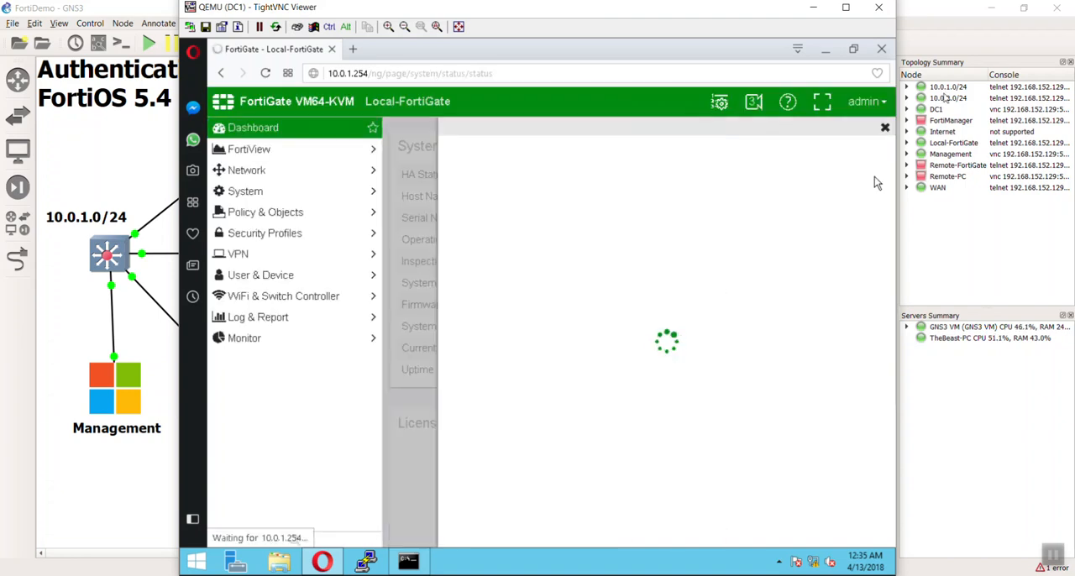
click(885, 128)
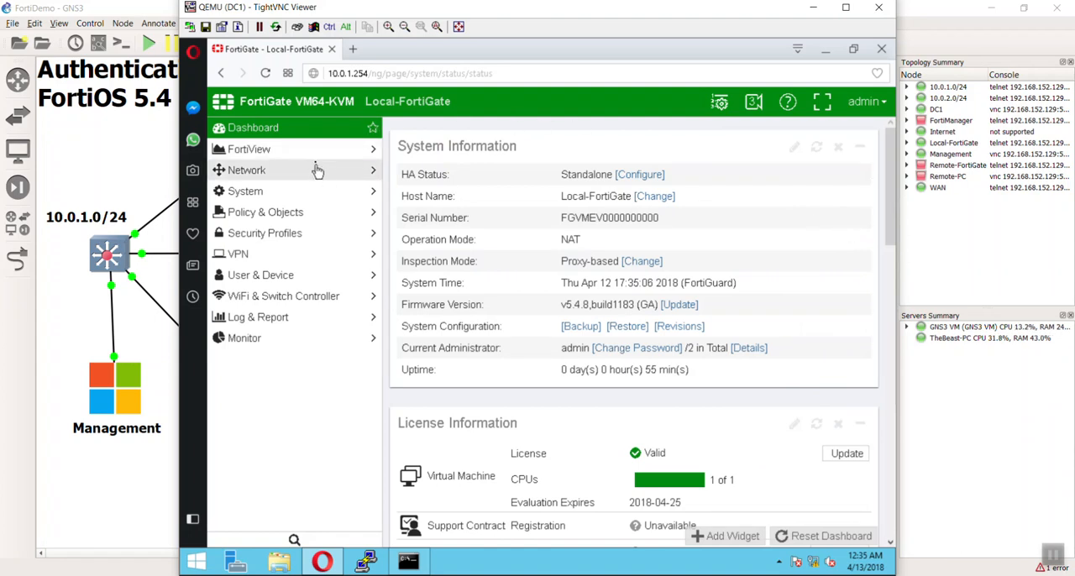
Delete the single-user remote administrator from the system administrators.
click(315, 195)
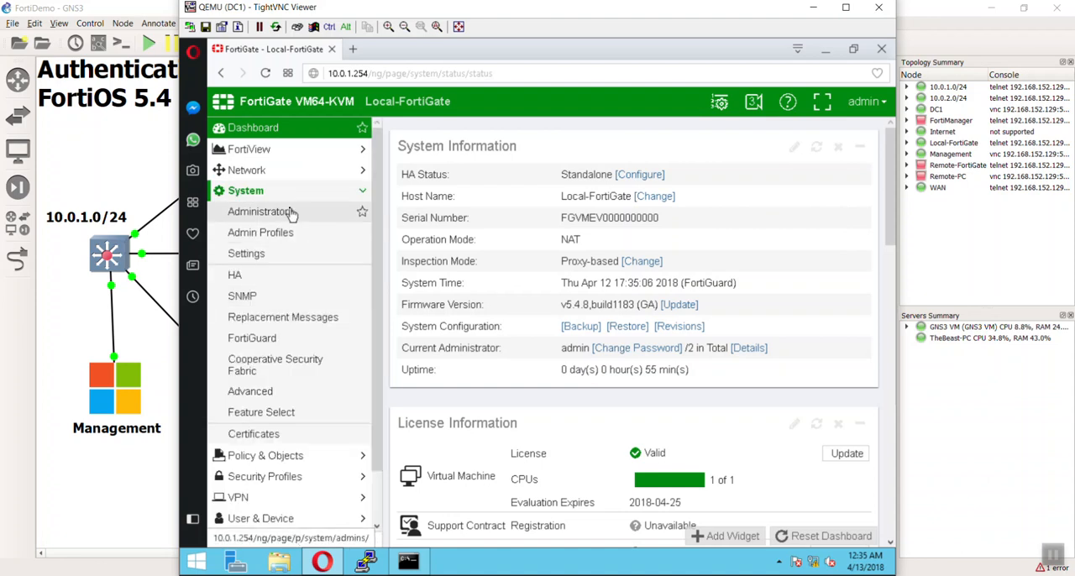
click(353, 211)
click(595, 189)
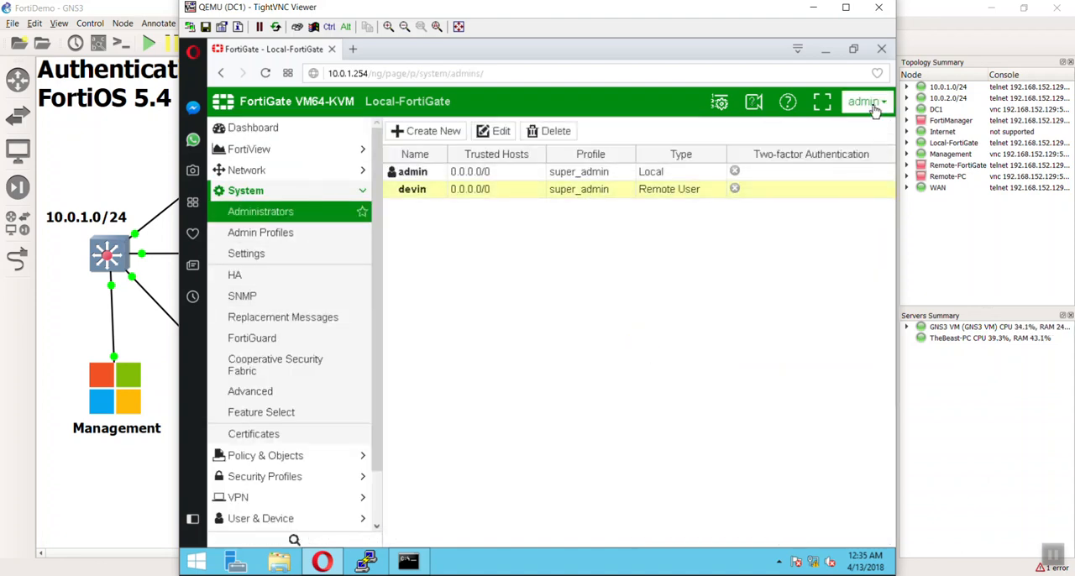
click(551, 131)
click(656, 206)
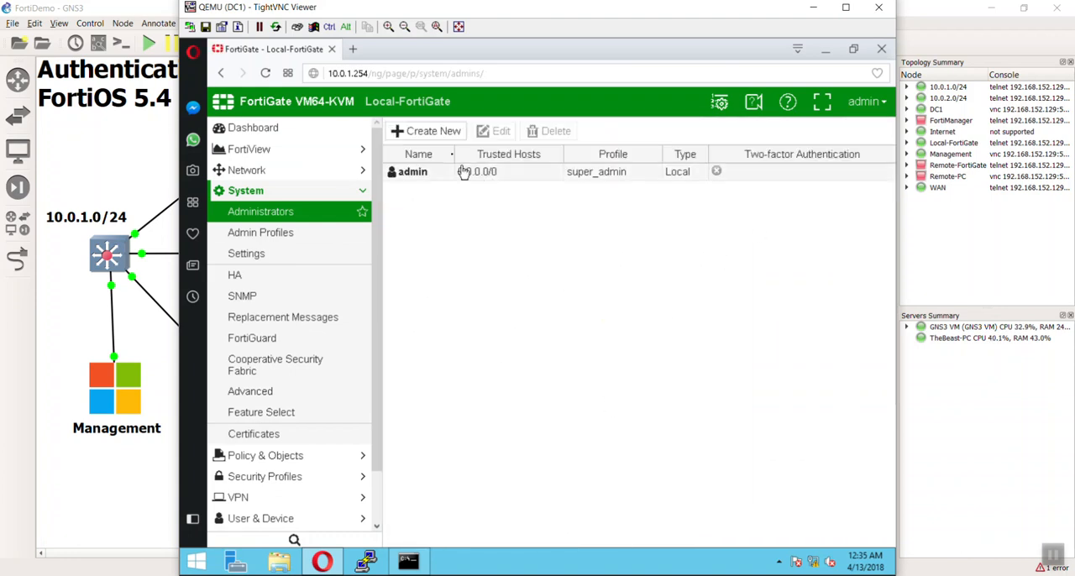
Start a new administrator matching all users in a remote server group, with remote user group FortiAdmin and profile super_admin.
click(420, 131)
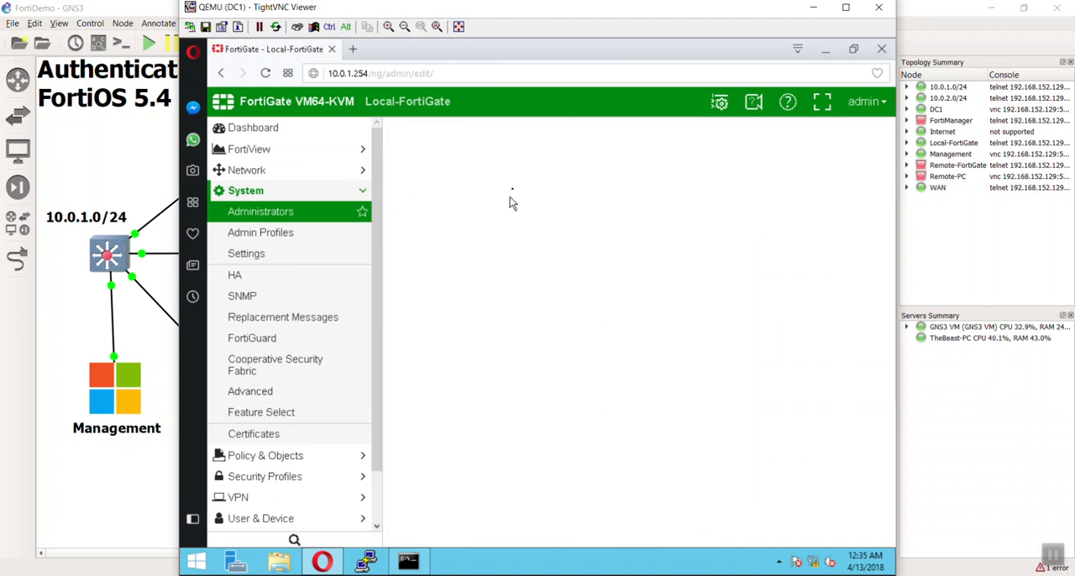
click(544, 159)
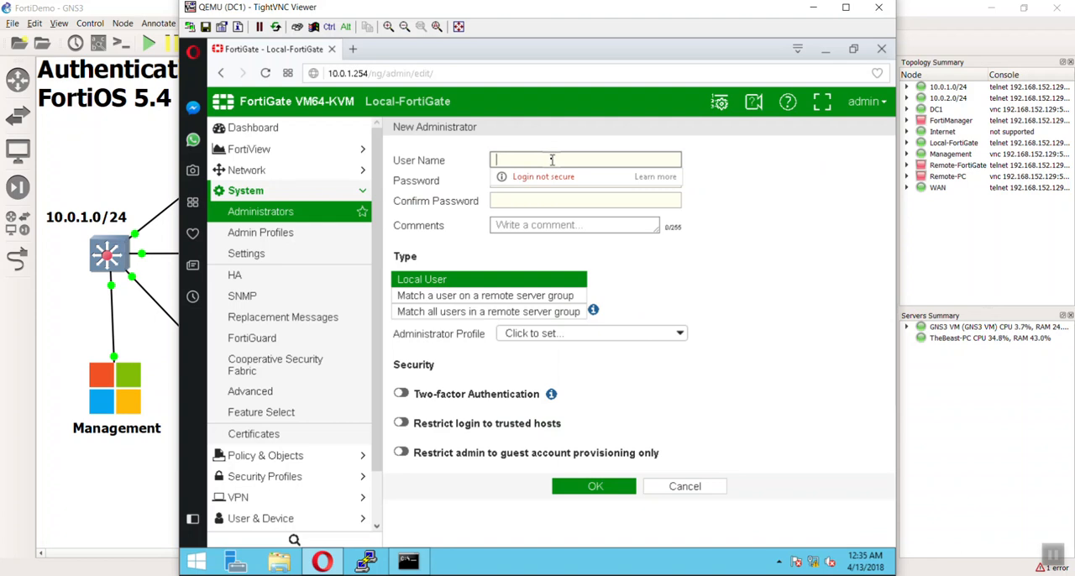
click(552, 312)
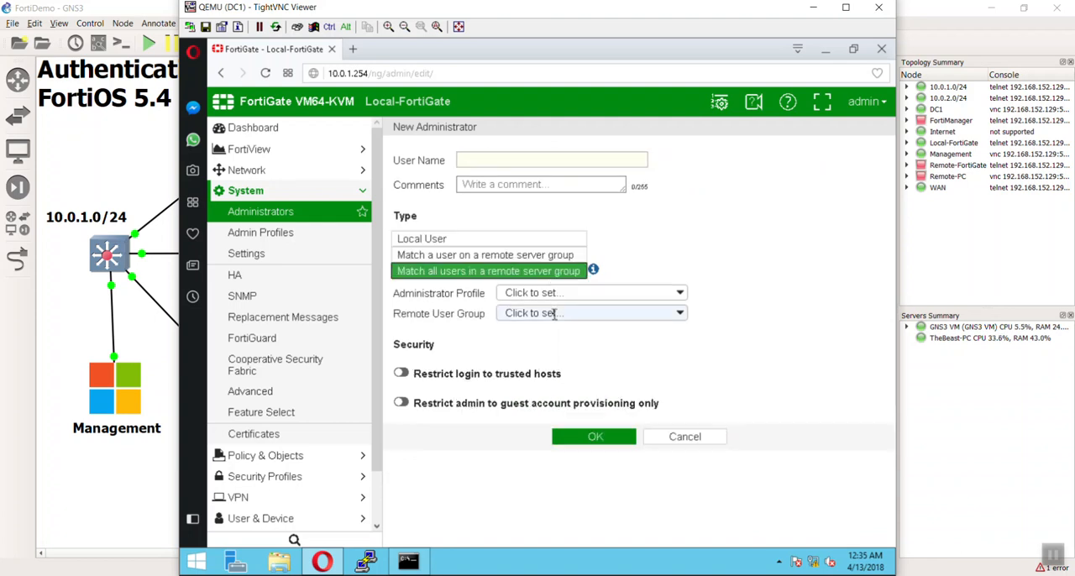
click(534, 314)
click(557, 344)
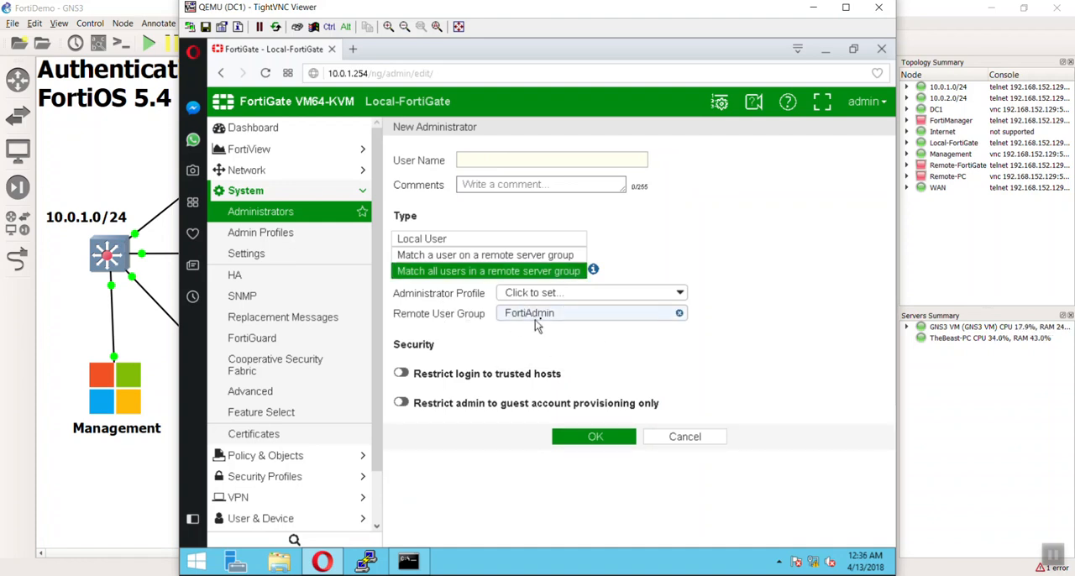
click(588, 292)
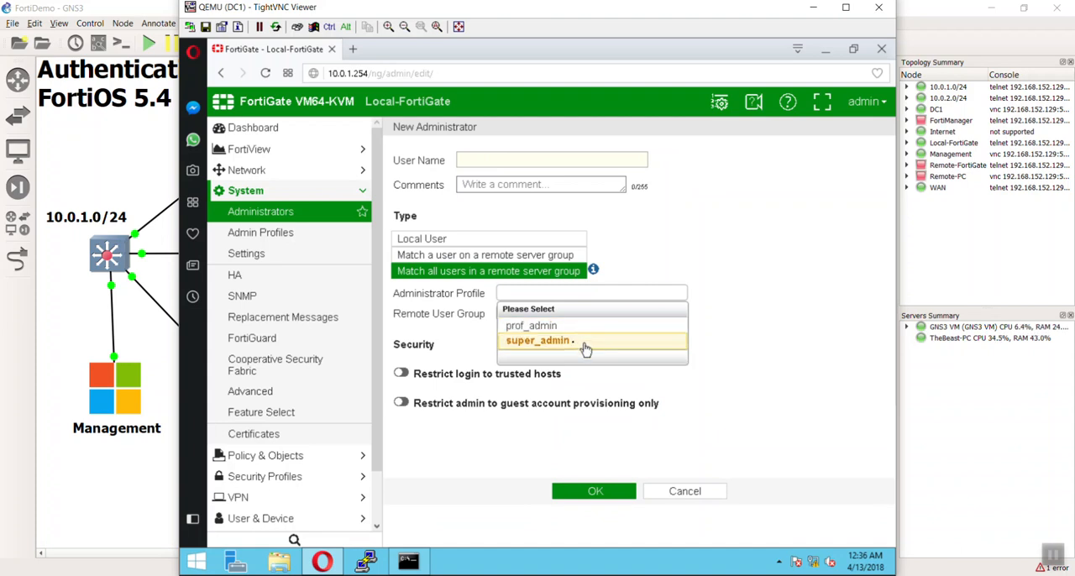
click(585, 345)
Name the new administrator FortiAdmin and save the entry.
click(497, 168)
text(FortiAdimin)
key(BackSpace)
key(BackSpace)
key(BackSpace)
key(BackSpace)
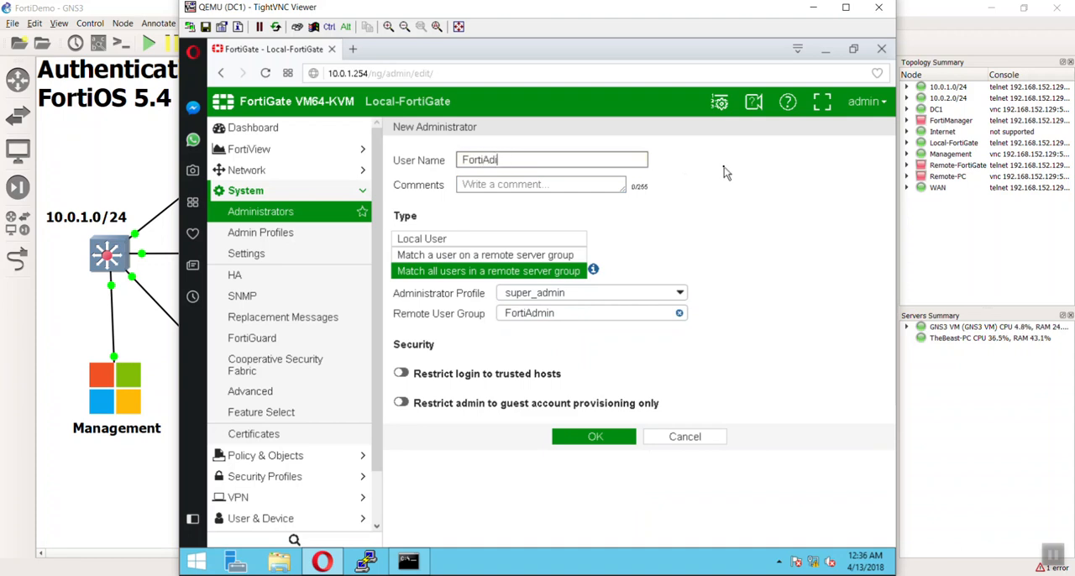
text(dmin)
click(592, 437)
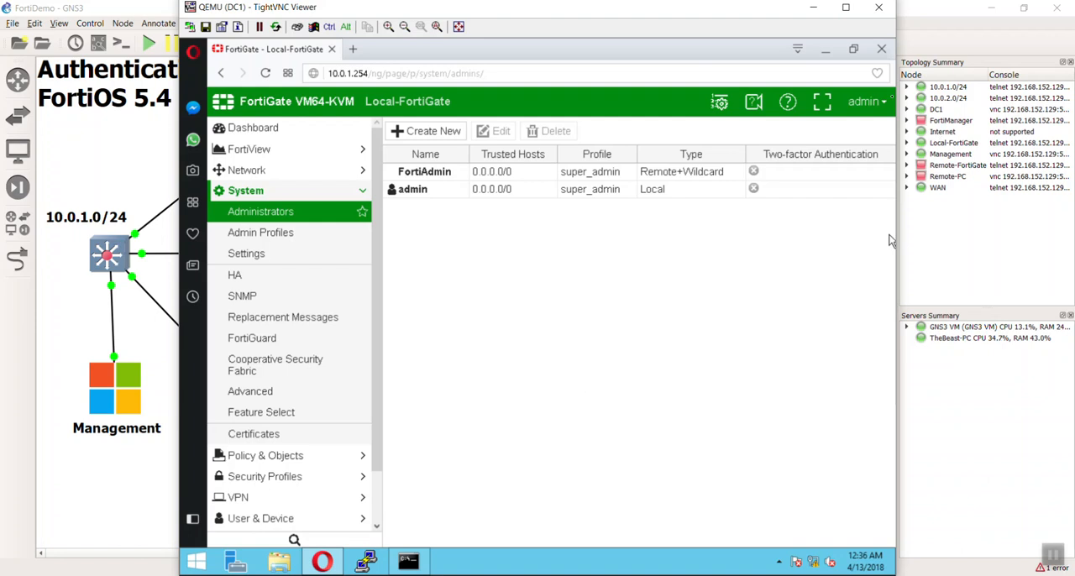
Log out and log in with the domain user's name and password, postponing the file system check and dismissing the evaluation license panel.
click(867, 100)
click(827, 185)
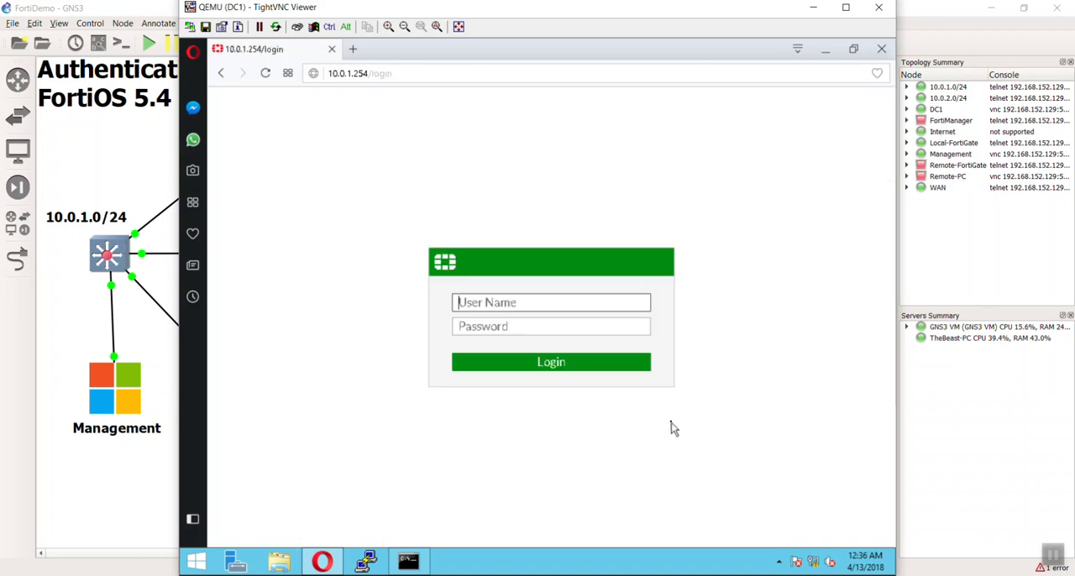
click(597, 304)
text(devi)
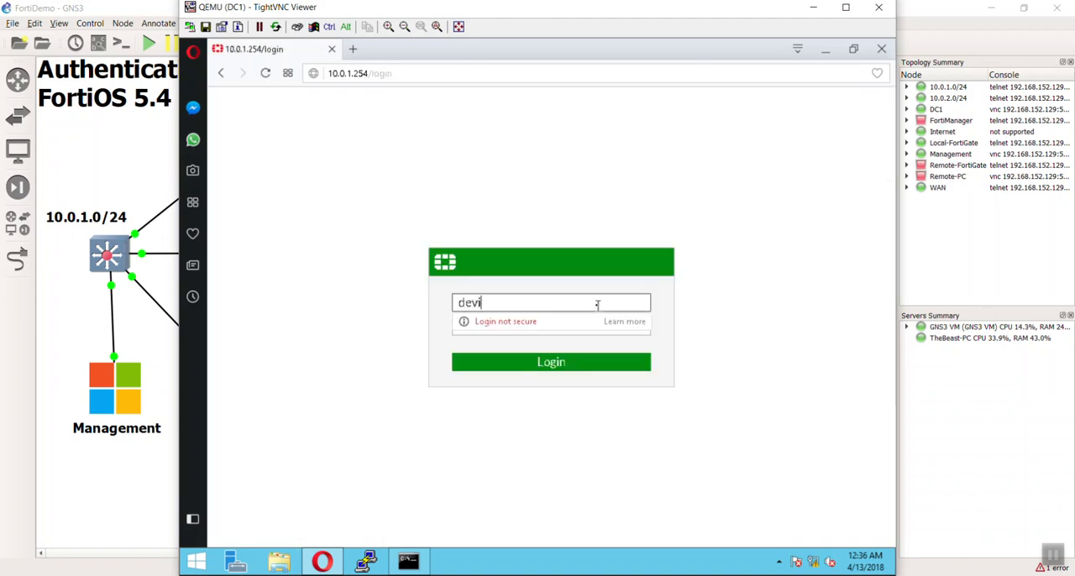
text(n)
key(Tab)
text(•••)
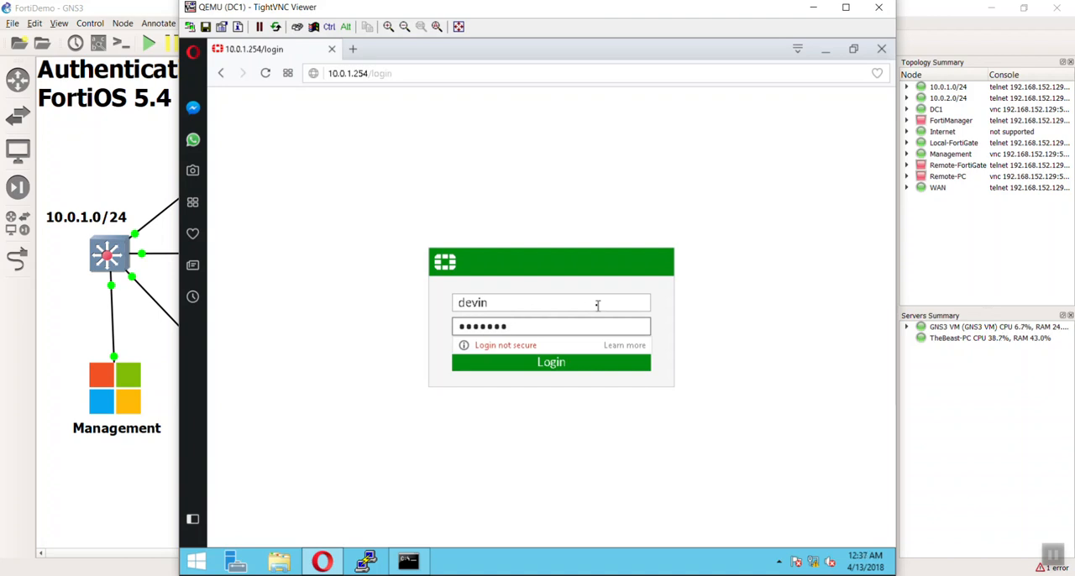
key(BackSpace)
text(••••••••)
key(Return)
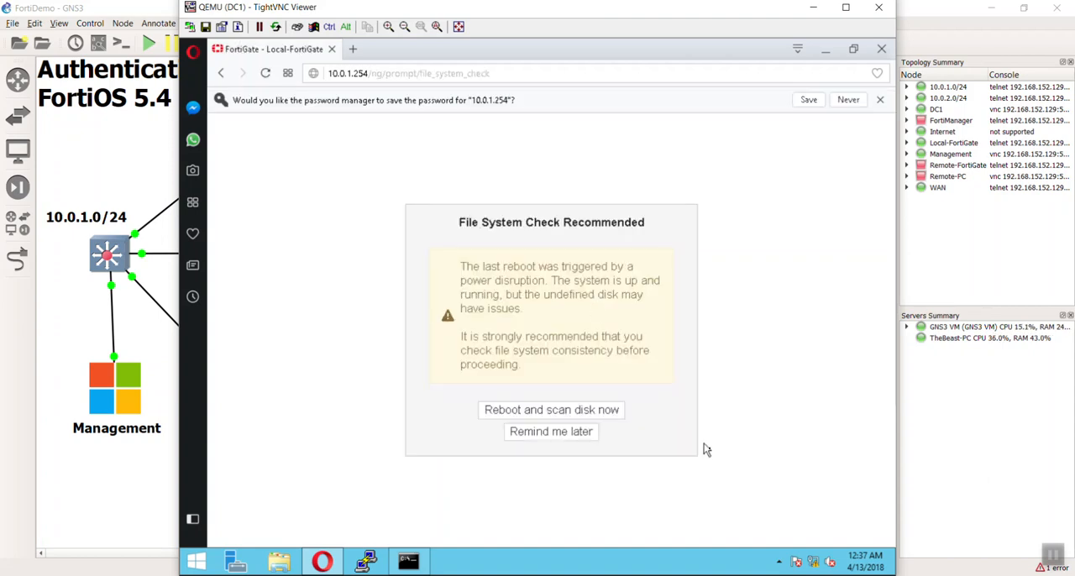
click(591, 445)
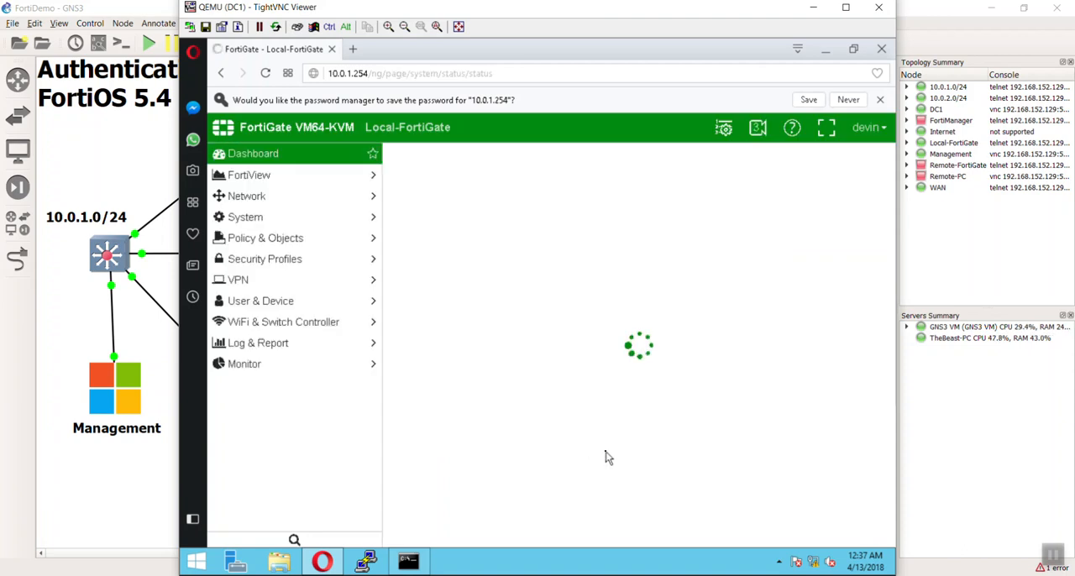
click(884, 157)
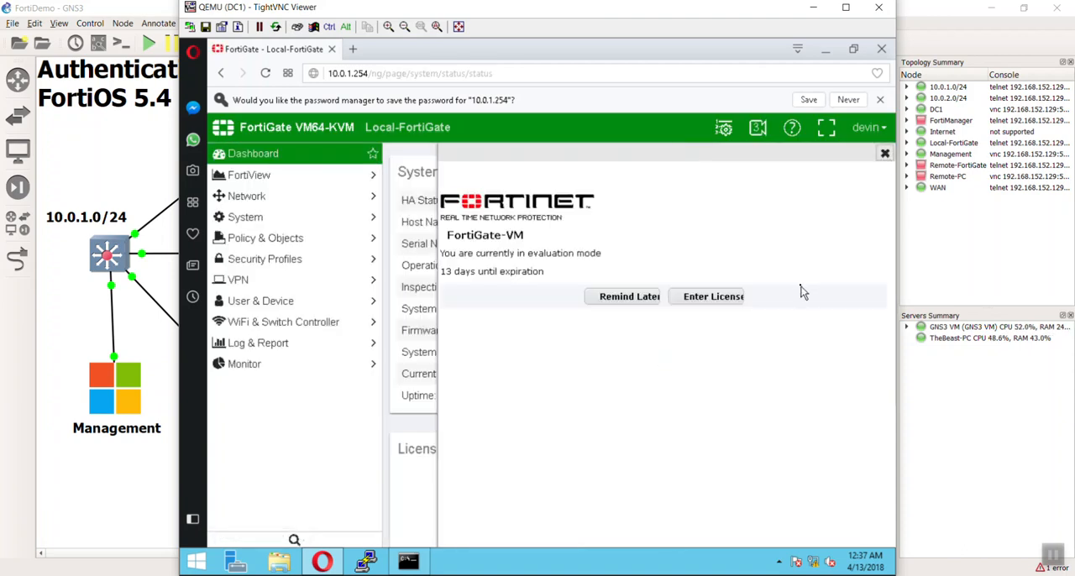
Look over the dashboard as the domain user and open the system administrators list.
scroll(800, 290, down, 4)
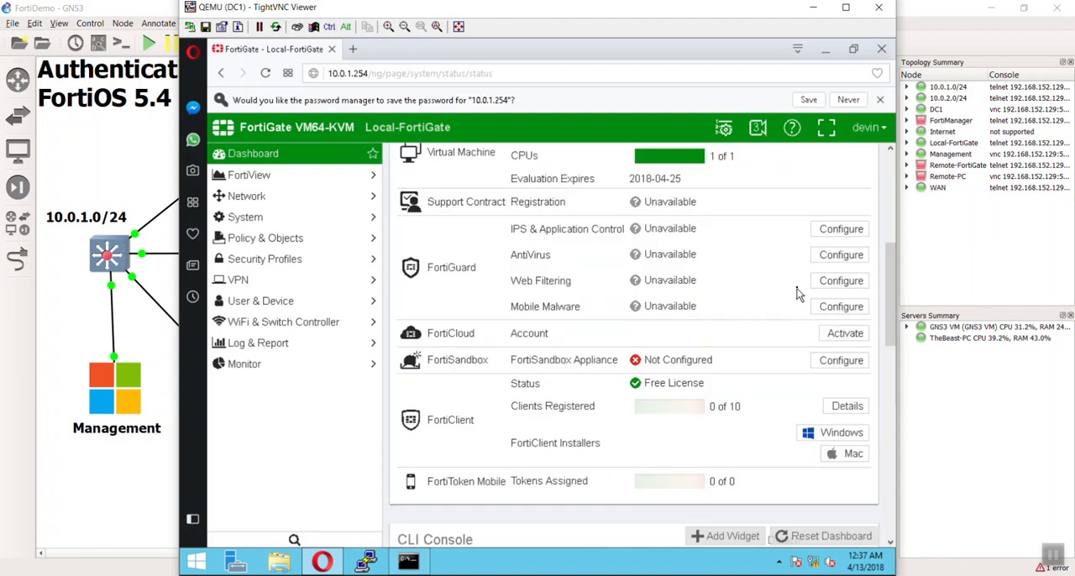
scroll(799, 292, up, 4)
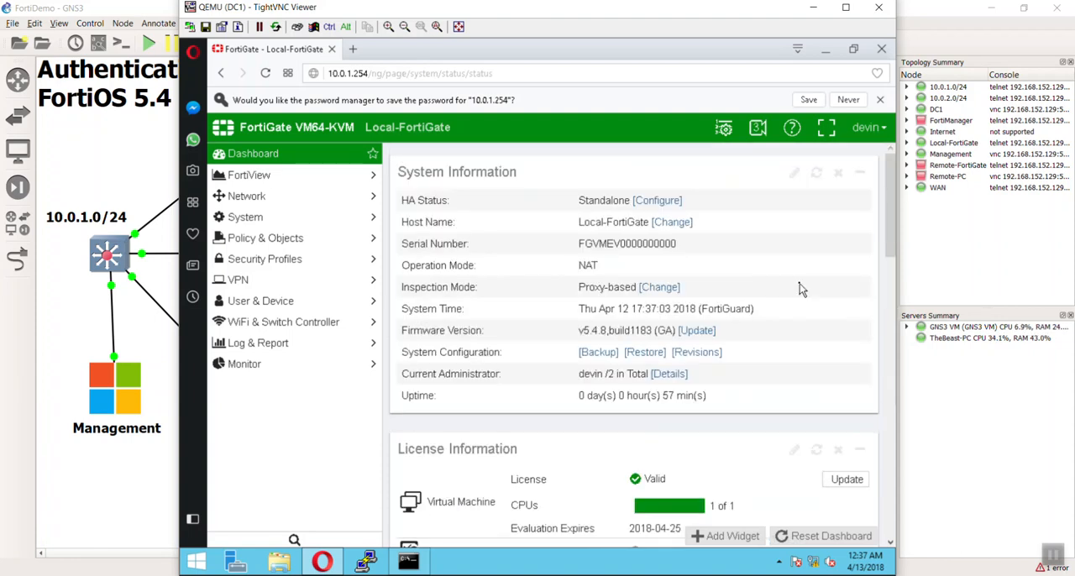
scroll(800, 289, down, 8)
scroll(800, 290, up, 4)
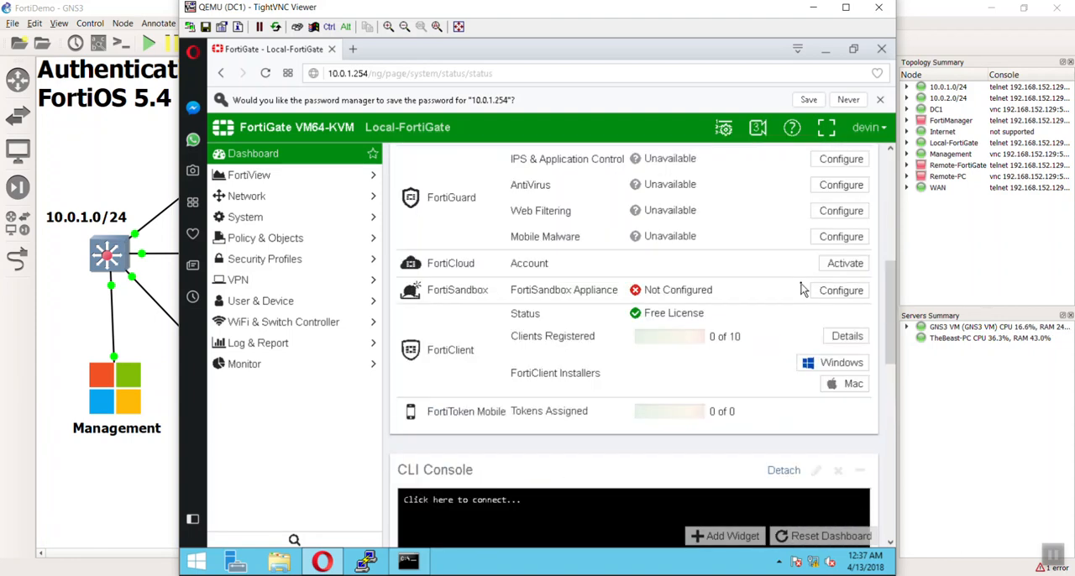
scroll(800, 290, up, 5)
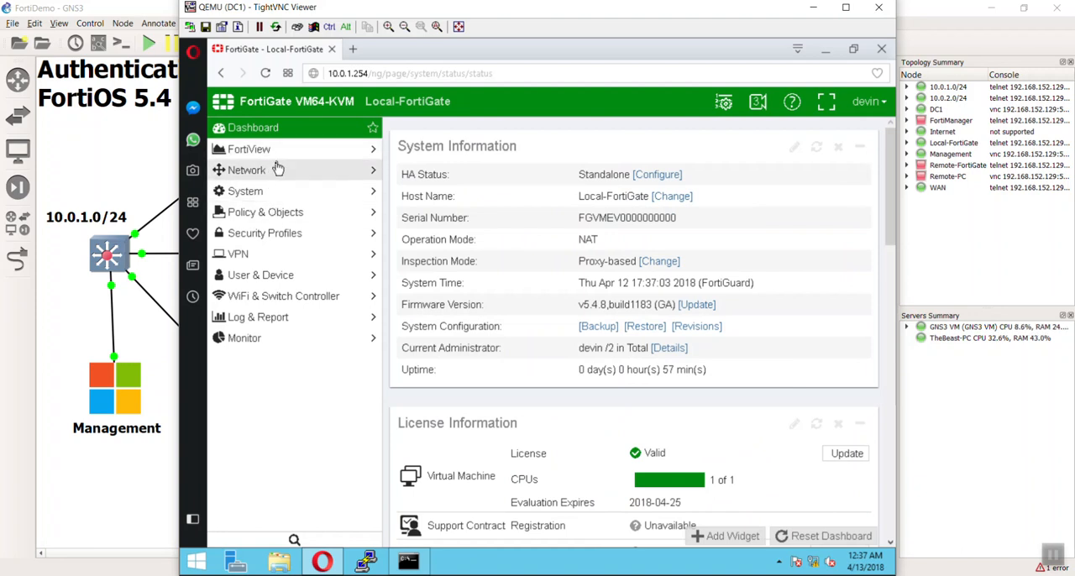
click(276, 193)
click(274, 217)
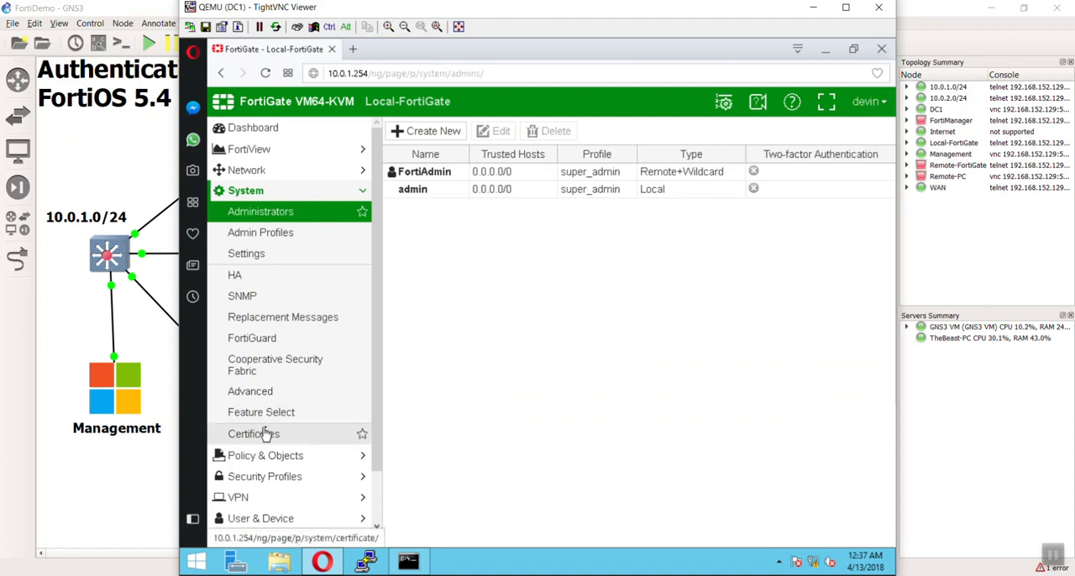
Review the system event log for the recent administrator logins and configuration changes.
scroll(281, 483, down, 1)
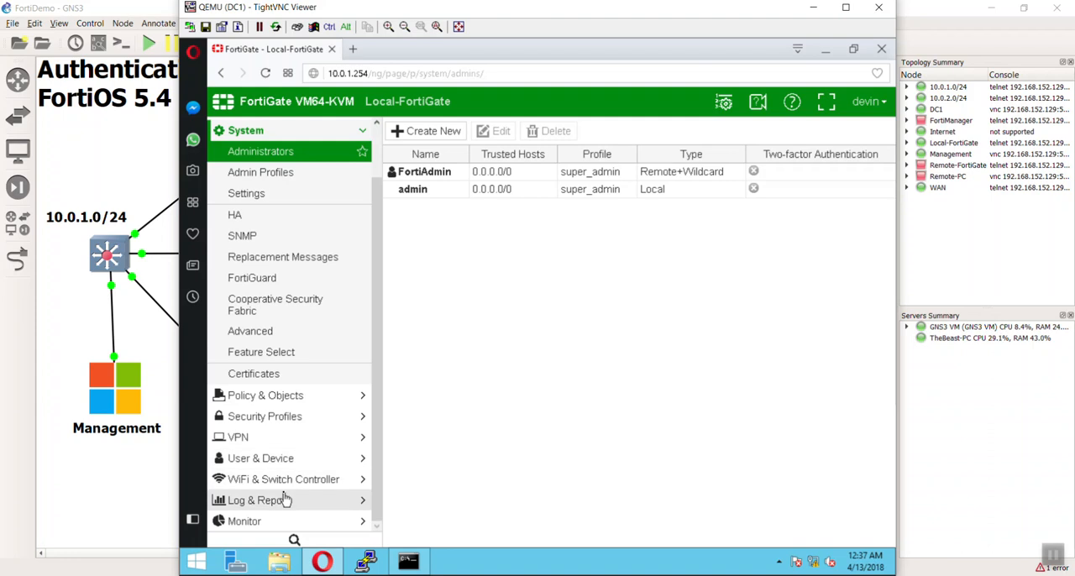
click(282, 499)
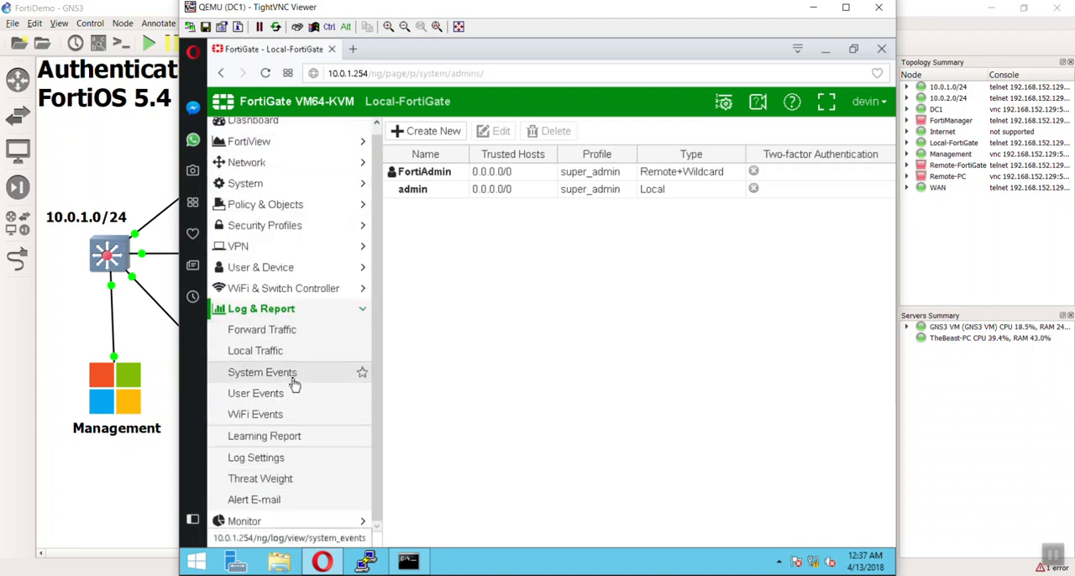
click(294, 384)
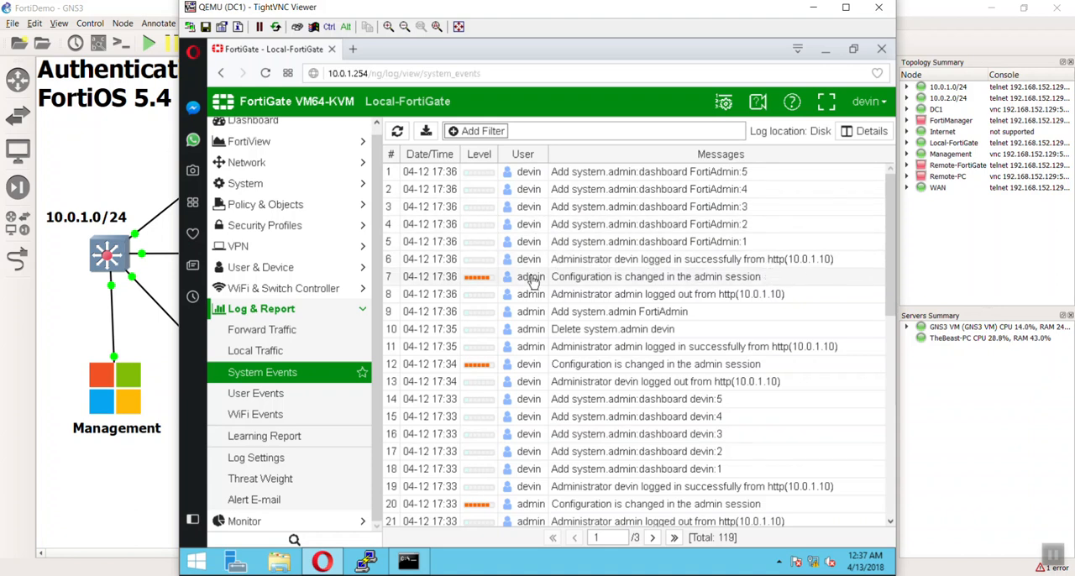
scroll(542, 298, down, 6)
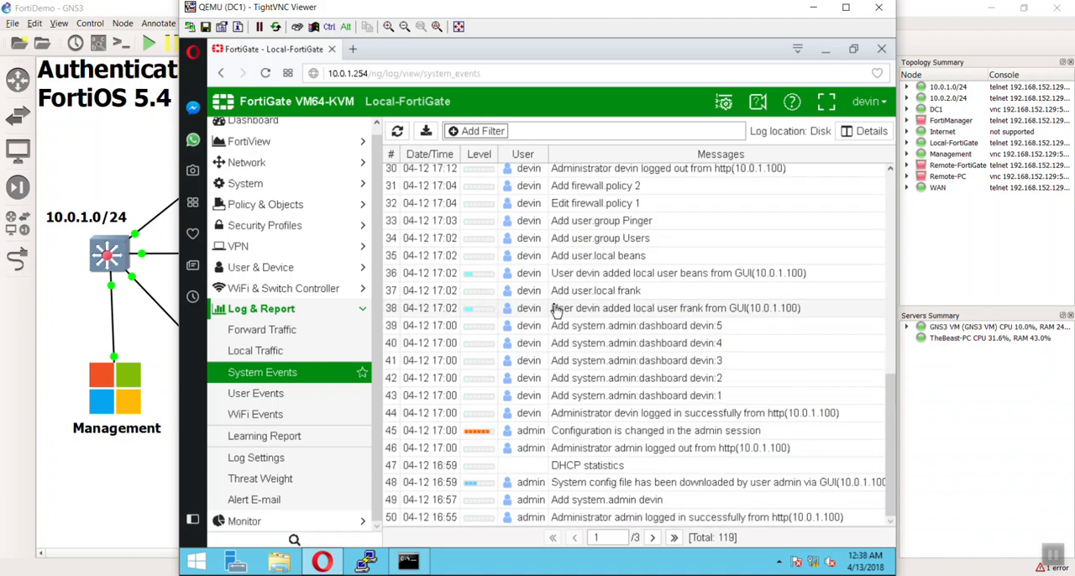
scroll(554, 309, up, 6)
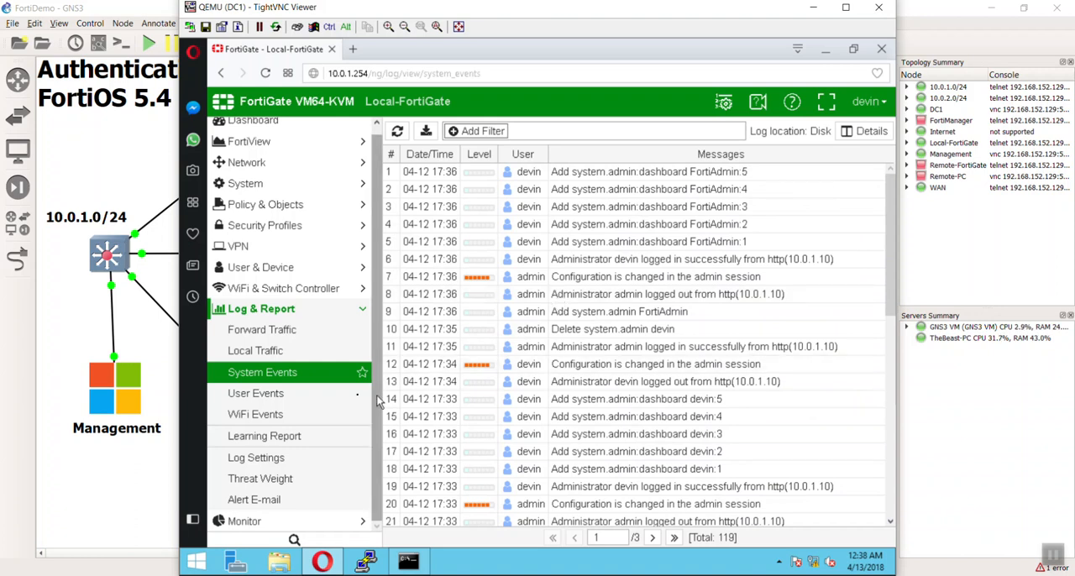
Open Active Directory Users and Computers from Server Manager and check the accounts in the Support organizational unit.
click(236, 561)
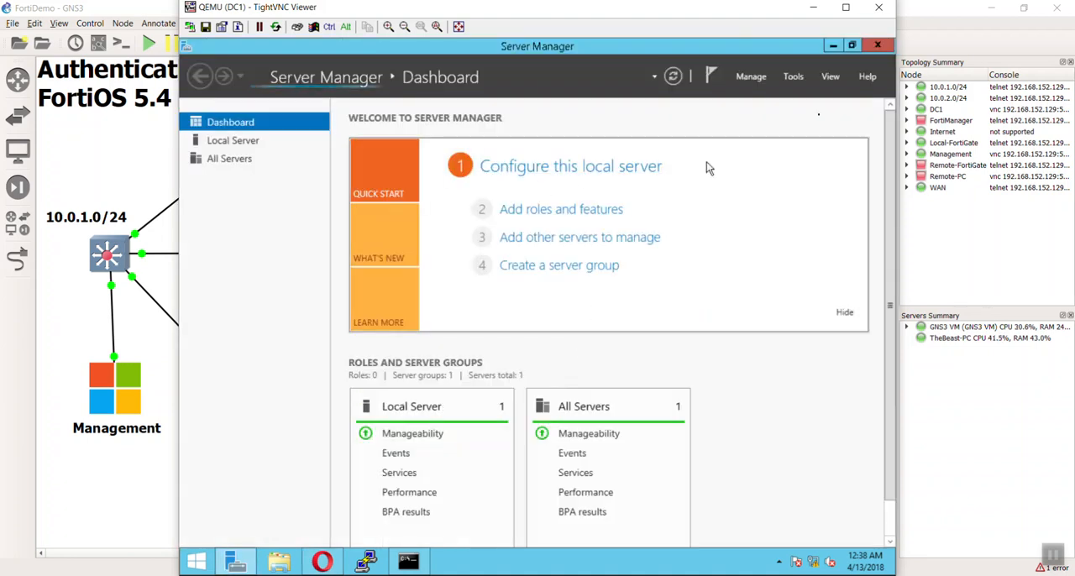
click(802, 77)
click(827, 81)
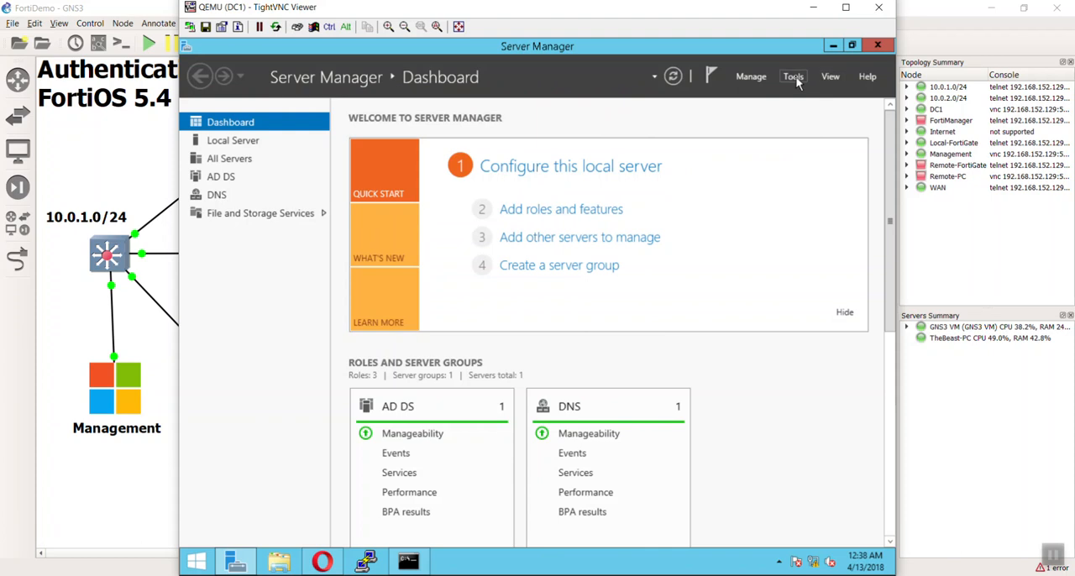
click(794, 77)
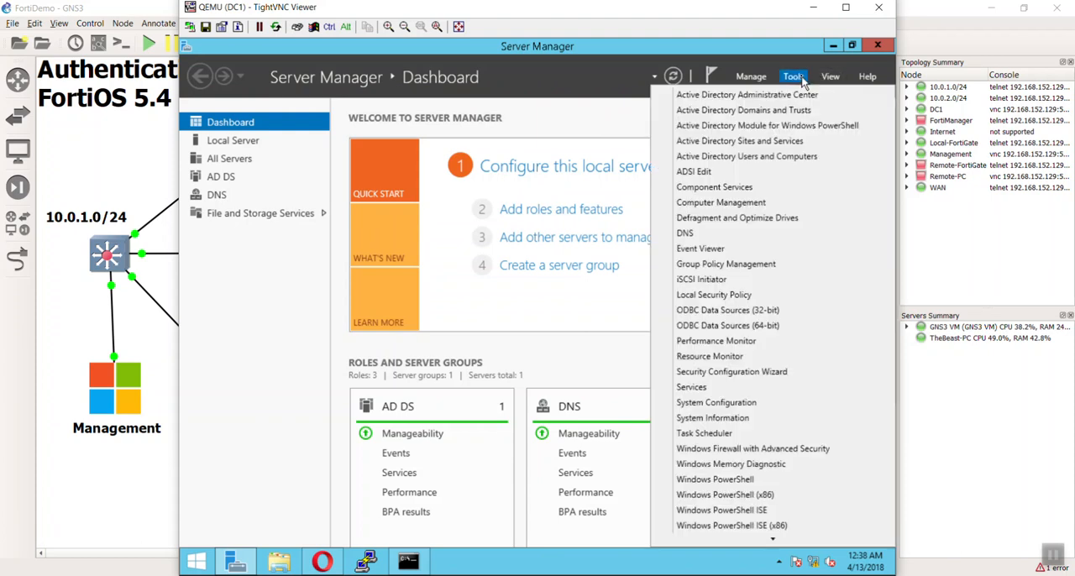
click(786, 156)
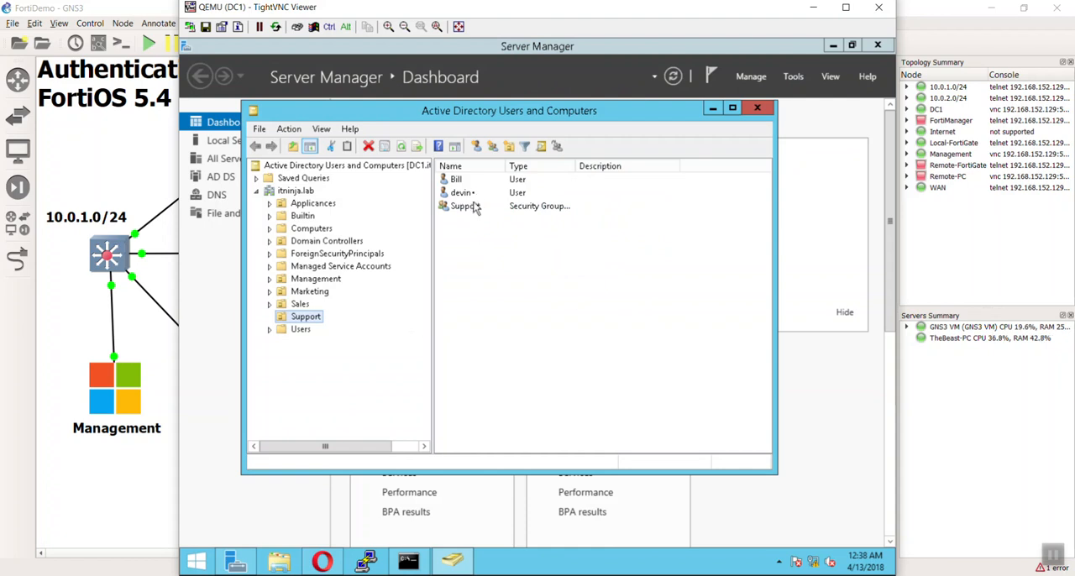
click(456, 181)
click(504, 278)
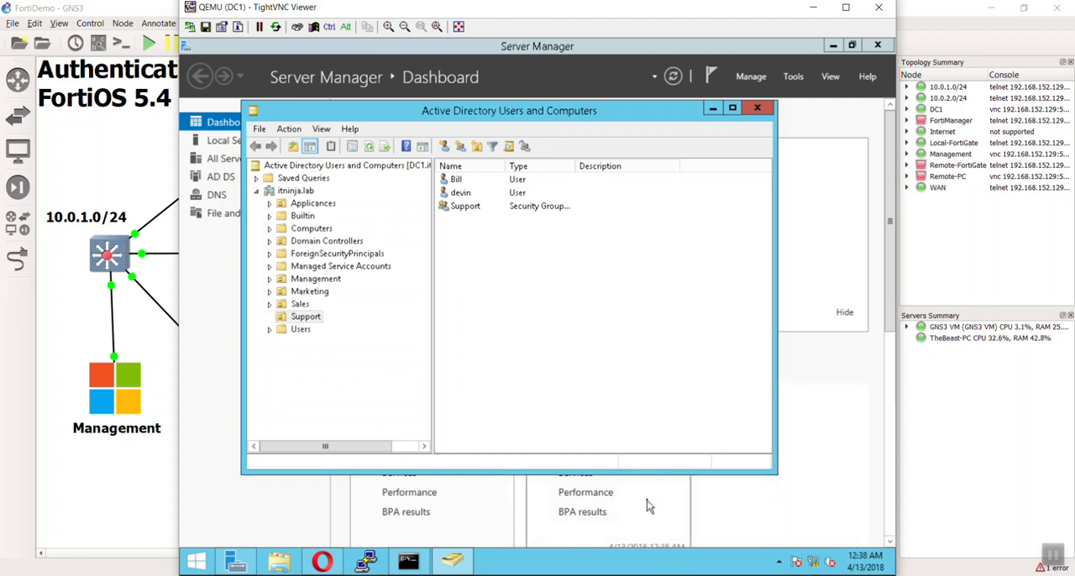
Switch back to the FortiGate in Opera, log out, and try to log in with the other Support user's name and password.
click(322, 561)
click(868, 101)
click(827, 186)
click(560, 301)
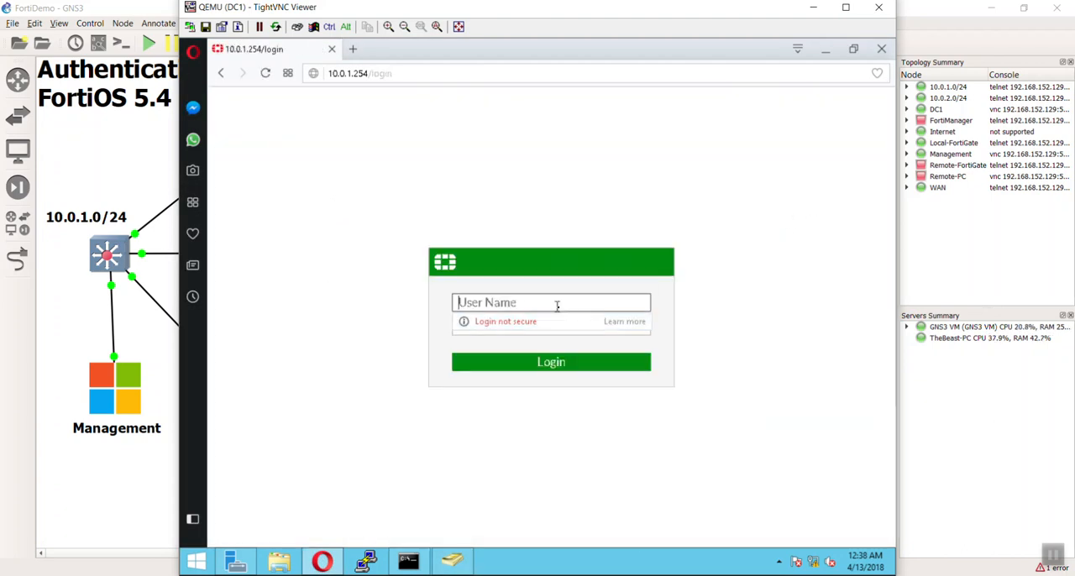
text(bill)
key(Tab)
text(p)
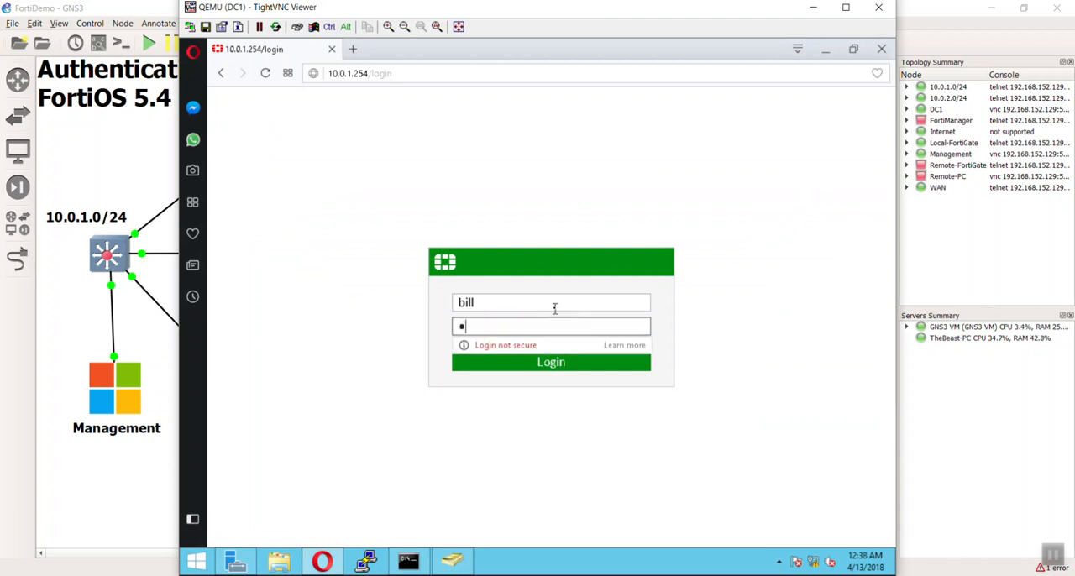
key(Return)
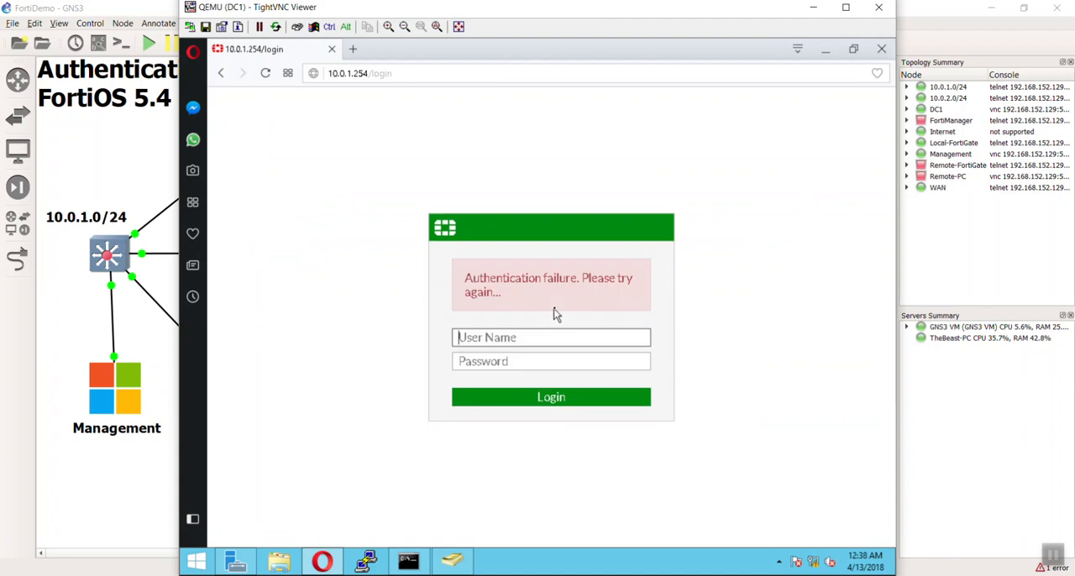
Retry the FortiGate login by re-entering the same Support user's name and password.
text(bill)
key(Tab)
text(passwo)
key(Return)
click(351, 208)
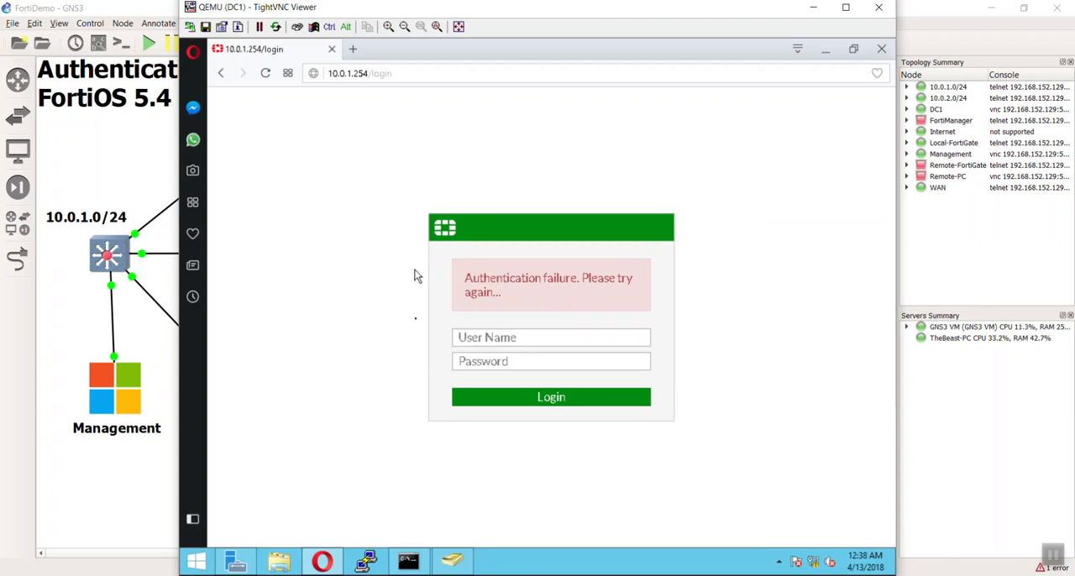
Switch to Active Directory Users and Computers and add the first user in the Support organizational unit to the Firewalls group.
click(458, 560)
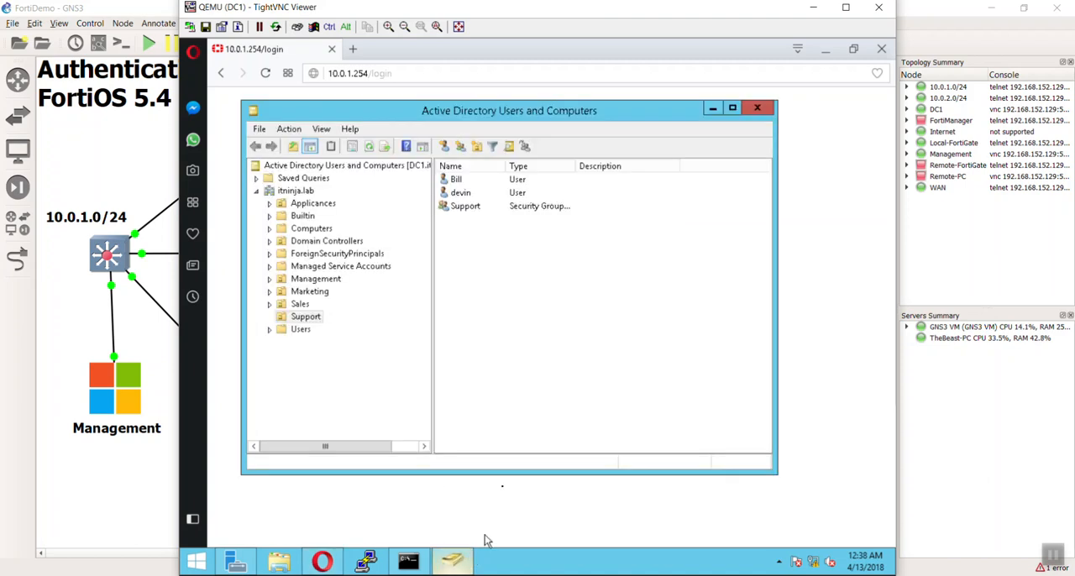
click(458, 182)
right_click(468, 183)
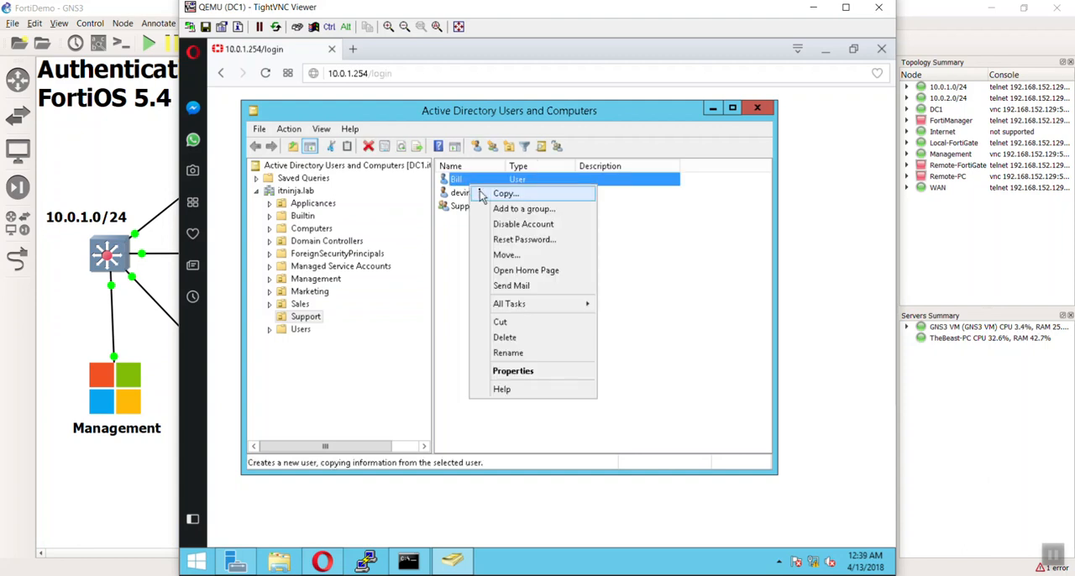
click(497, 210)
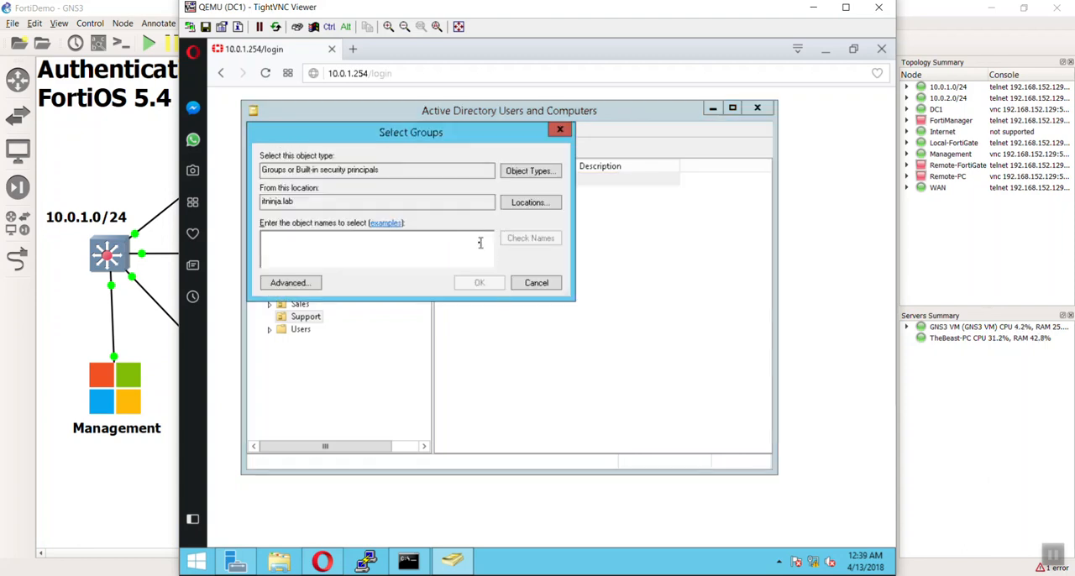
text(Firewa)
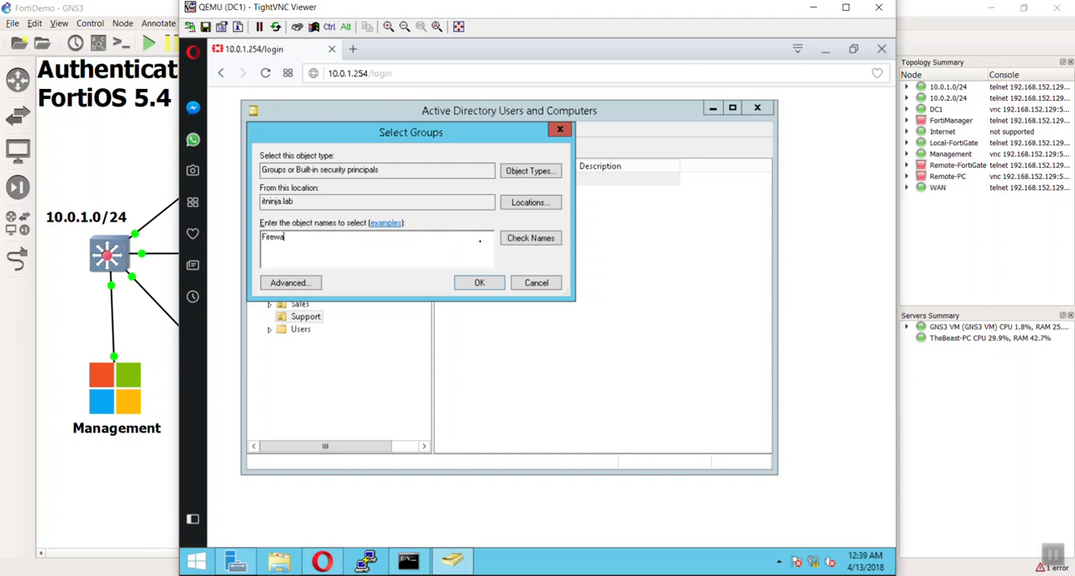
text(ll)
key(Return)
key(Return)
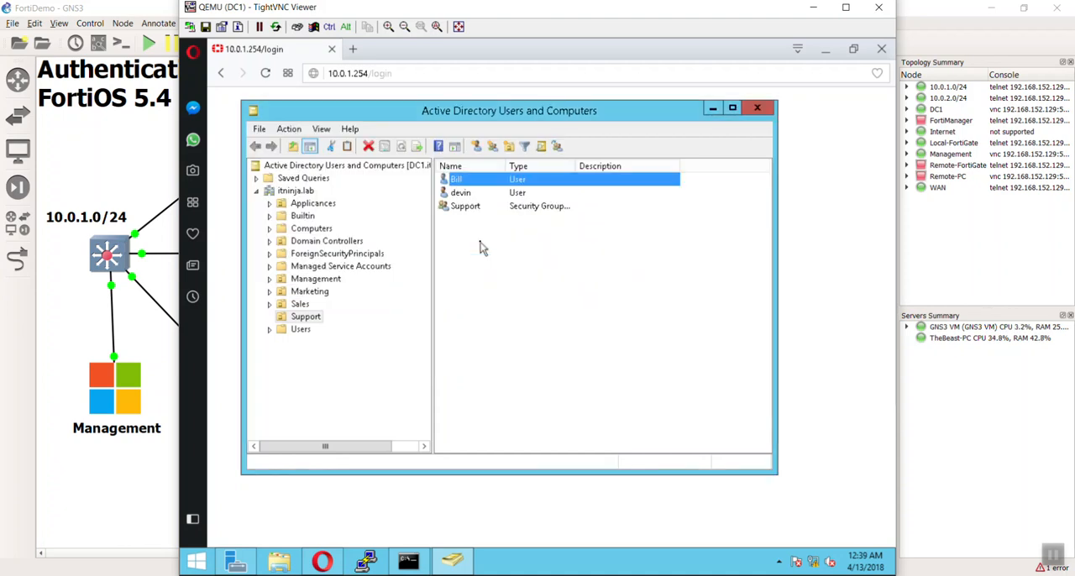
Check the group memberships in the properties of the first Support user.
right_click(472, 179)
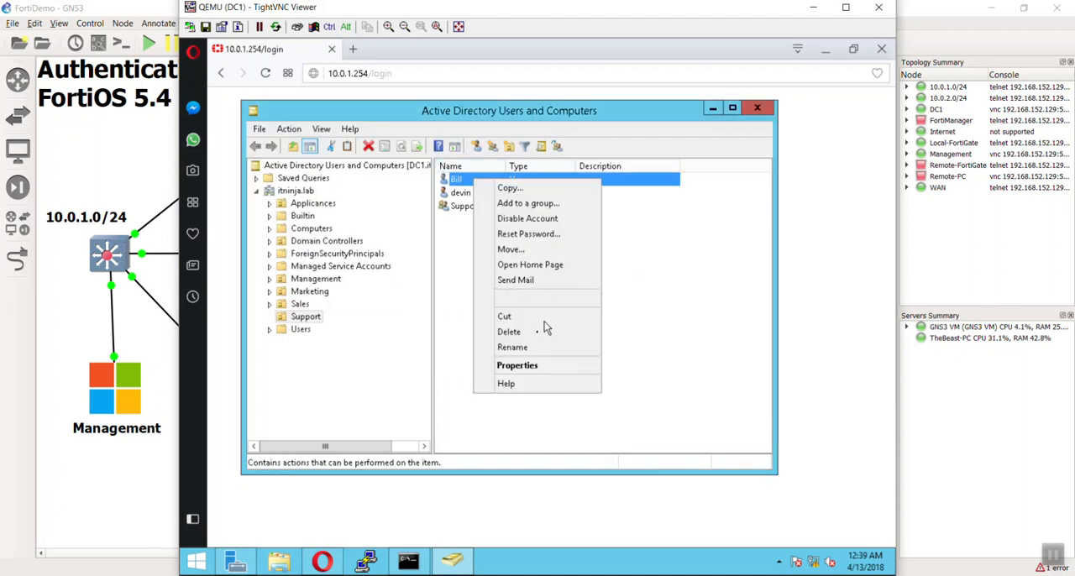
click(517, 365)
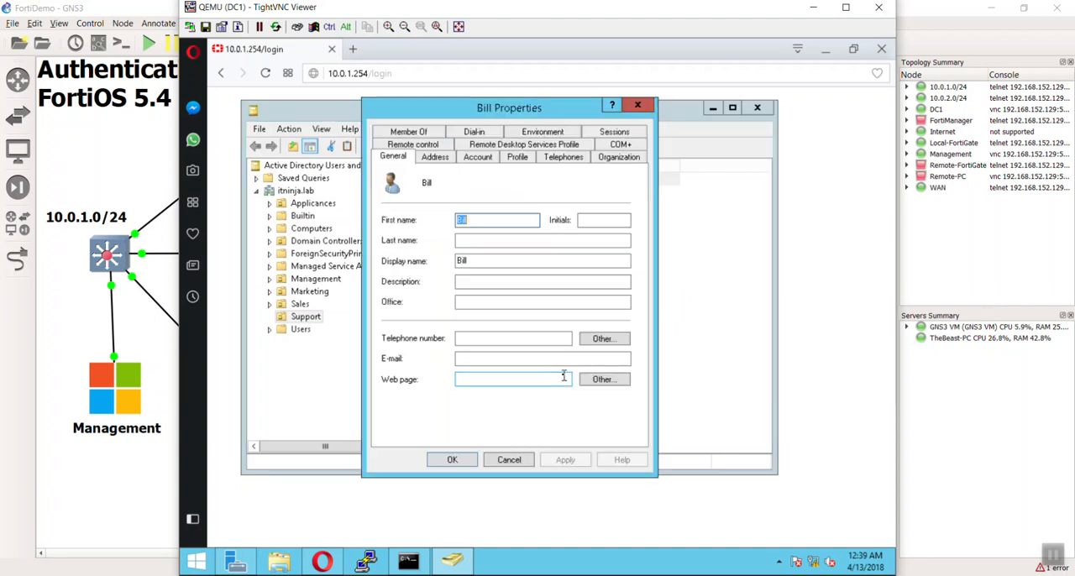
click(401, 131)
click(409, 228)
click(427, 216)
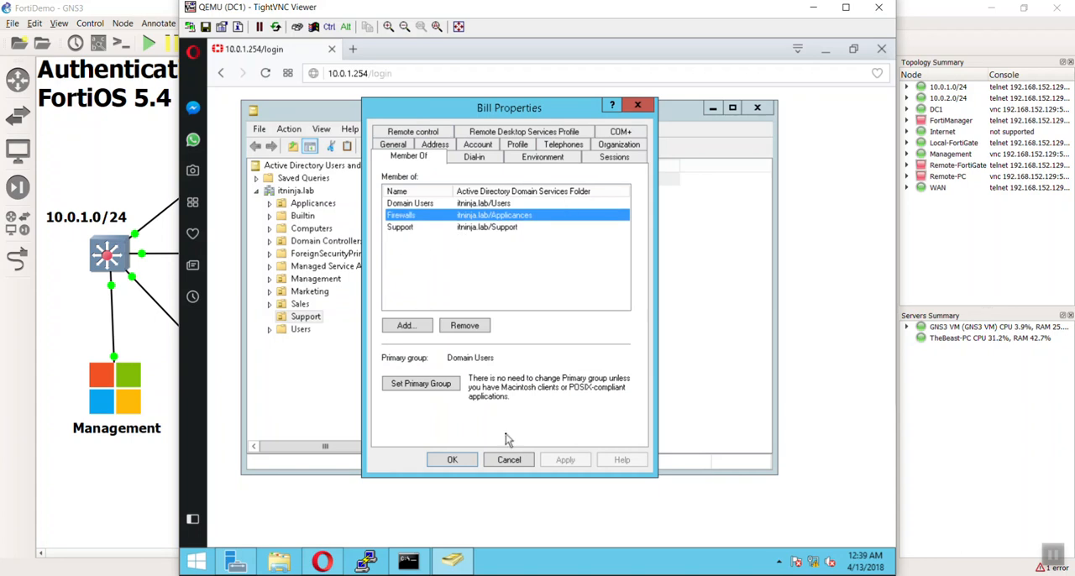
click(461, 458)
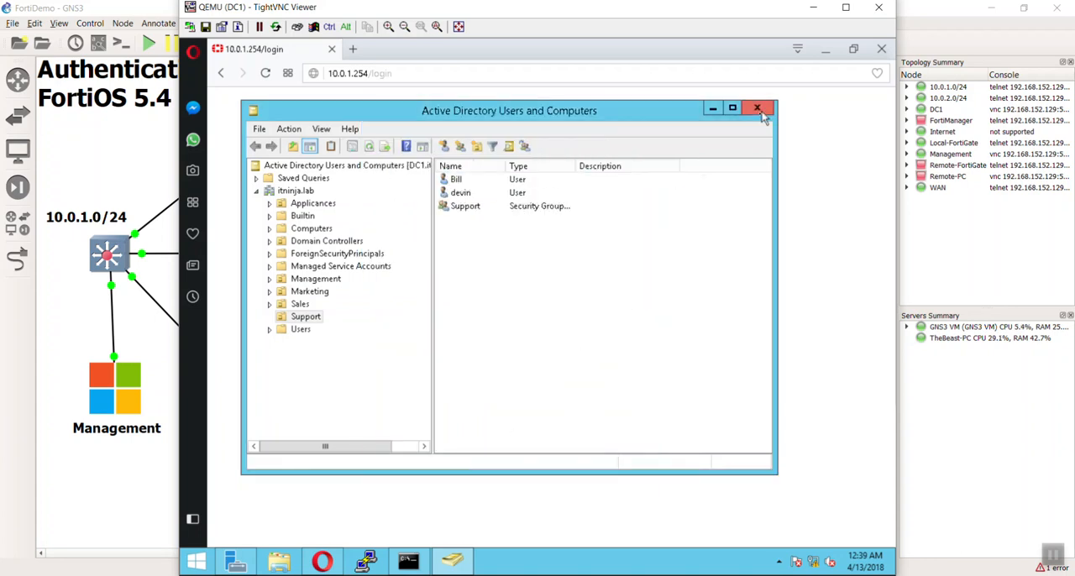
Close Active Directory Users and Computers, log in to the FortiGate with the first Support user's name and password, and postpone the file system check.
click(750, 111)
click(590, 333)
text(bill)
key(Tab)
text(p)
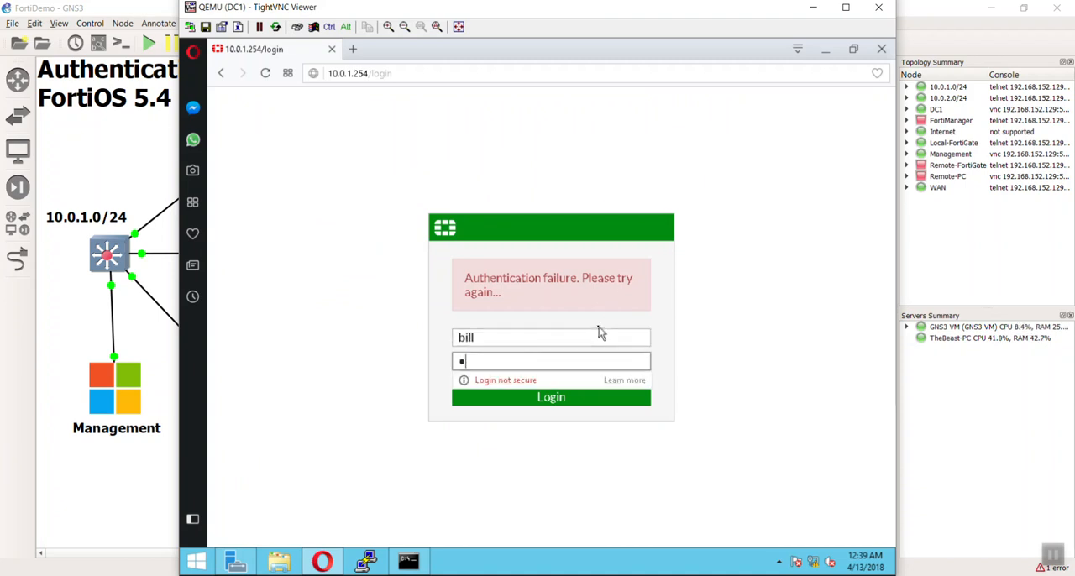
text(assword)
key(Return)
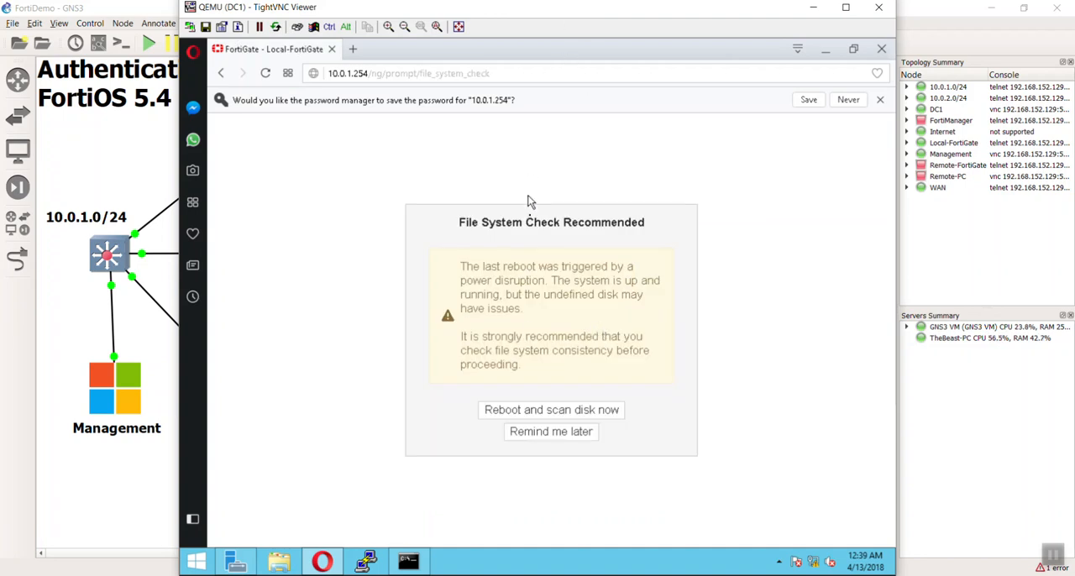
click(551, 433)
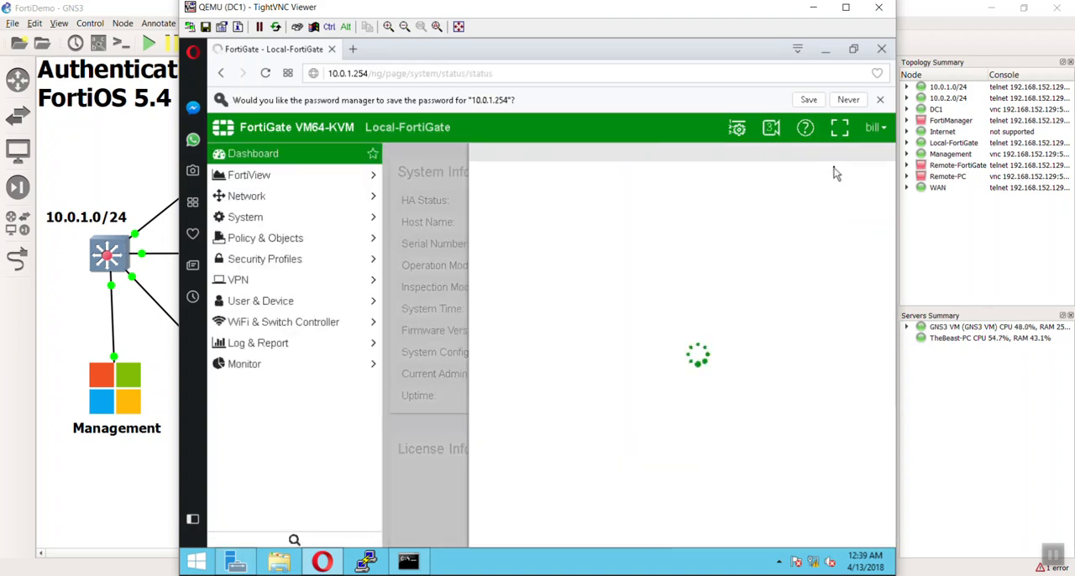
click(885, 155)
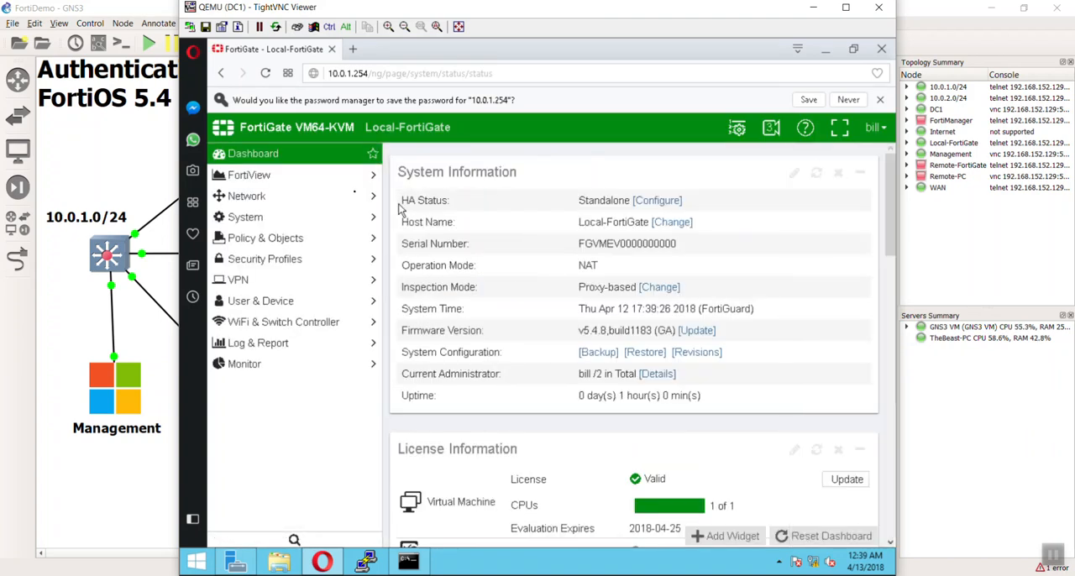
Review the user event log and the system event log for the latest administrator login entries.
click(315, 190)
click(317, 182)
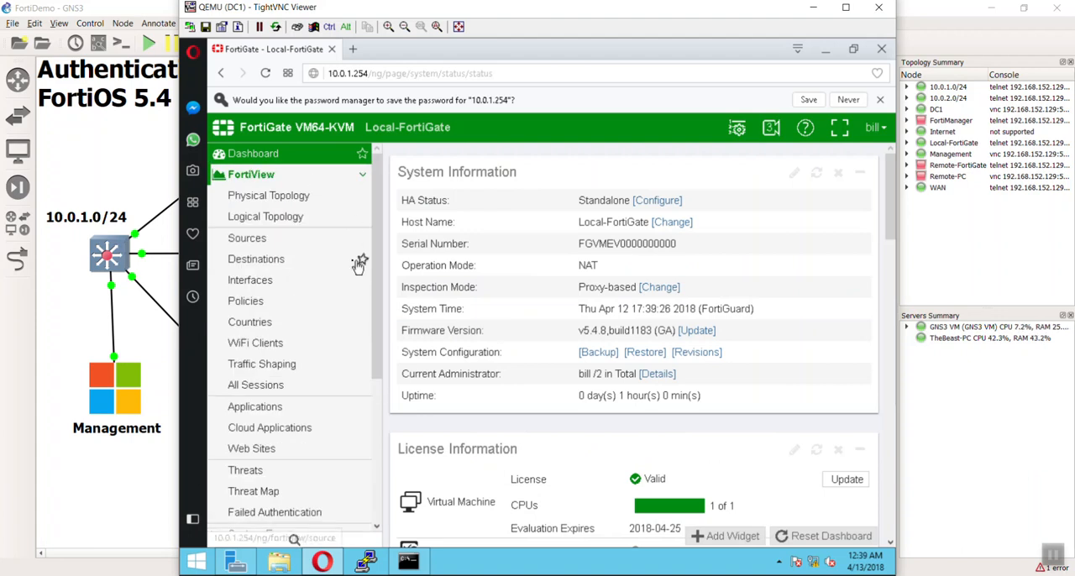
scroll(296, 261, down, 5)
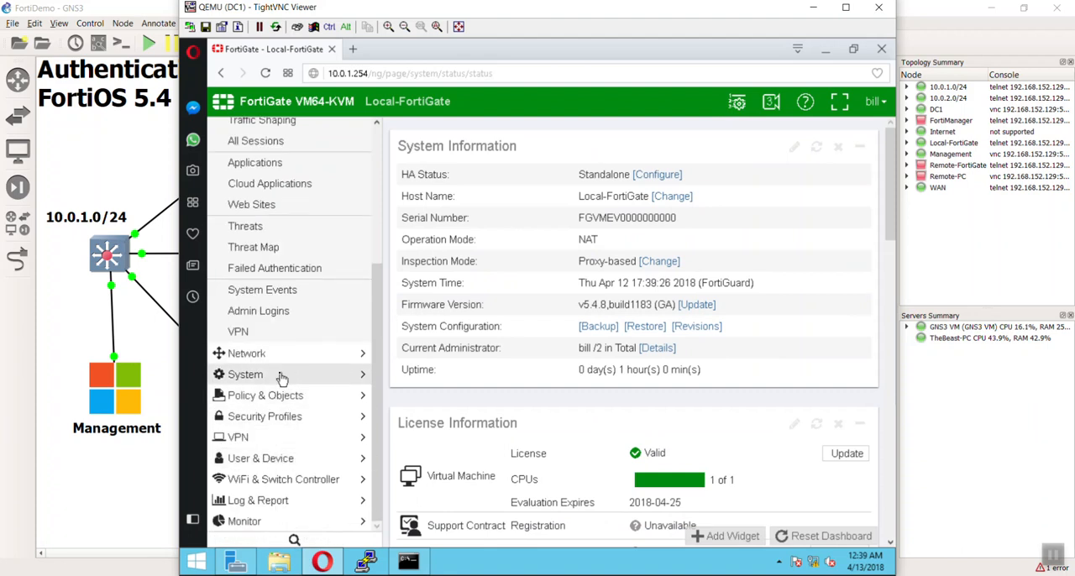
click(277, 458)
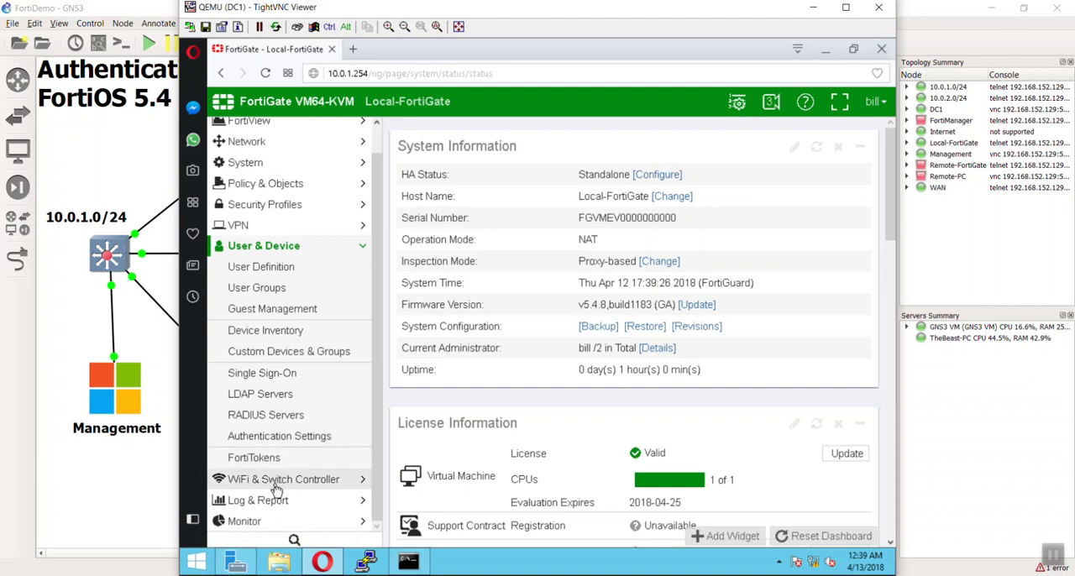
click(275, 501)
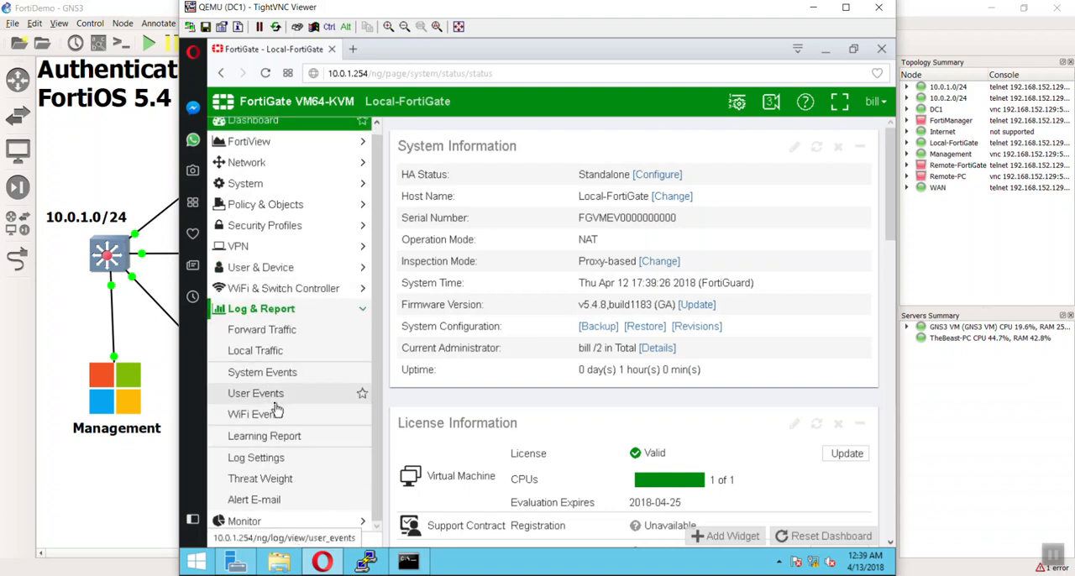
click(274, 393)
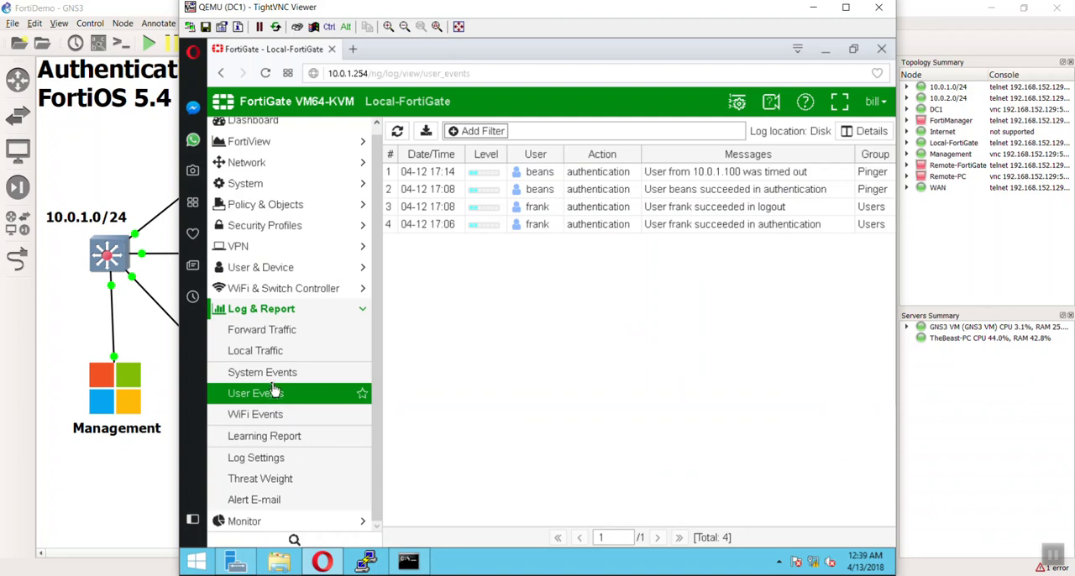
click(267, 372)
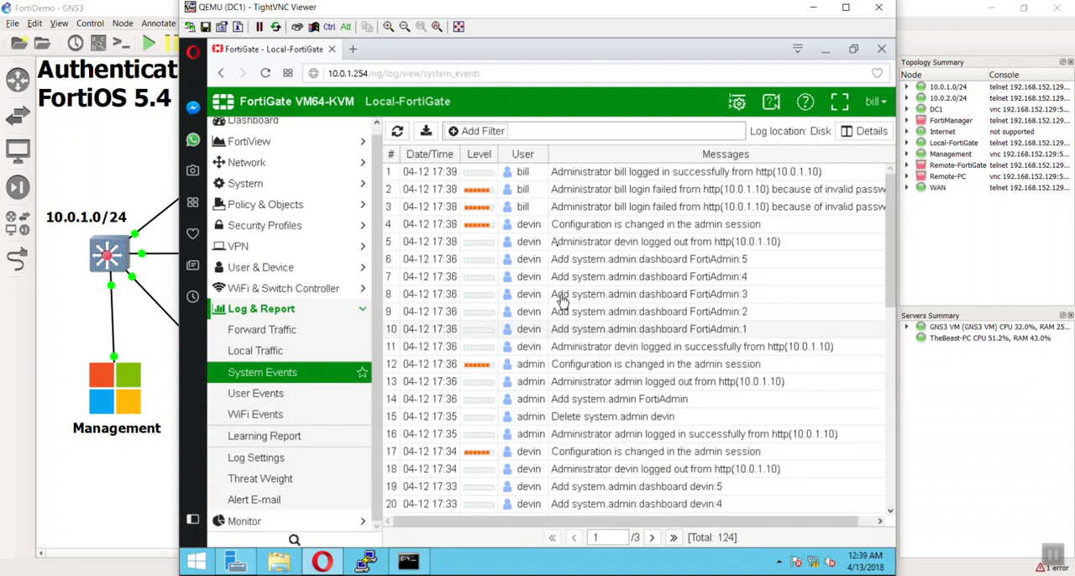
click(527, 174)
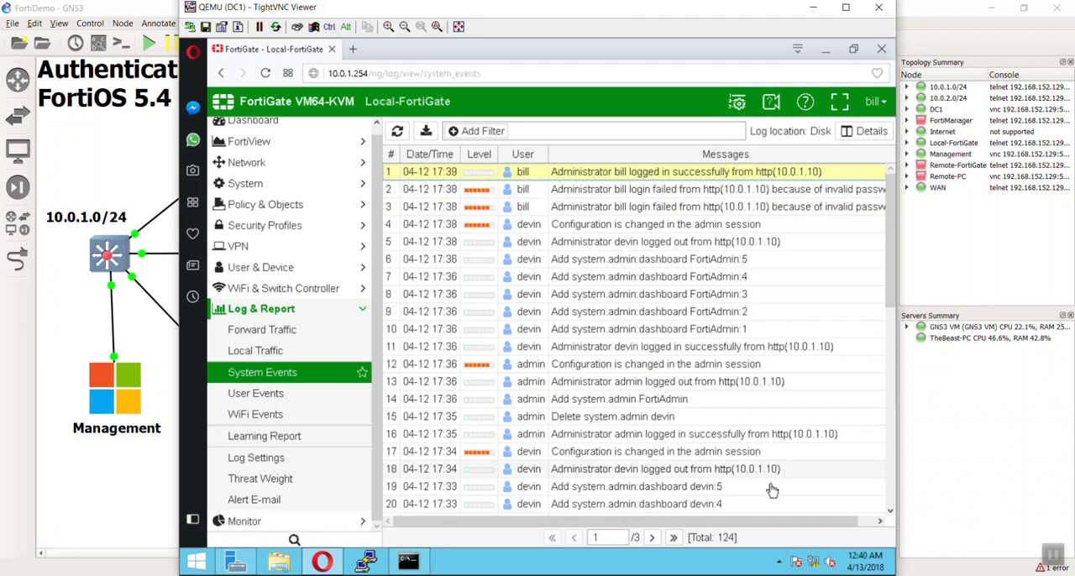
scroll(767, 492, right, 2)
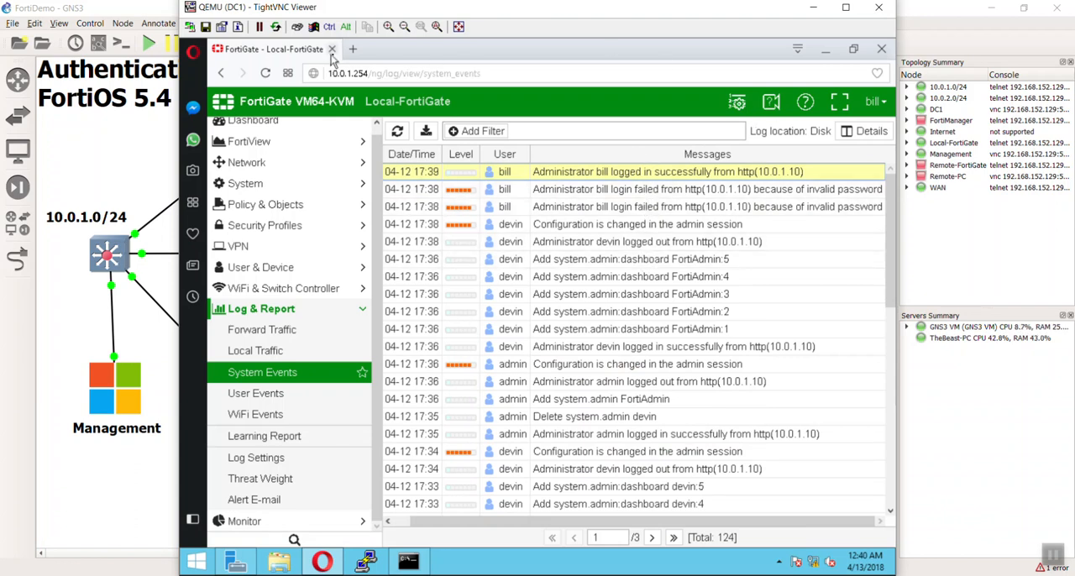
Log out of the FortiGate and open Active Directory Users and Computers from Server Manager.
click(876, 100)
click(855, 187)
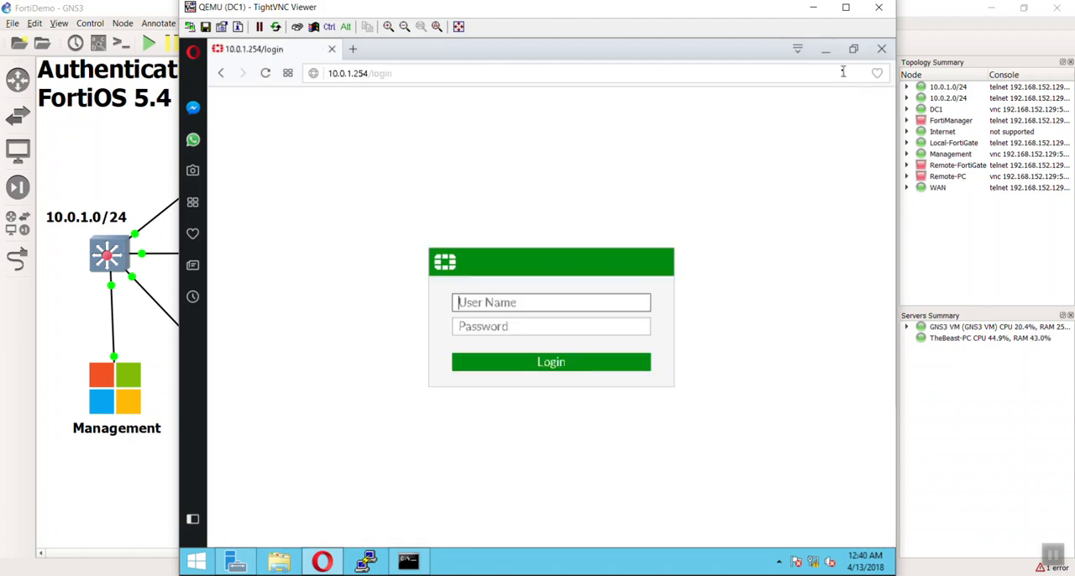
click(825, 49)
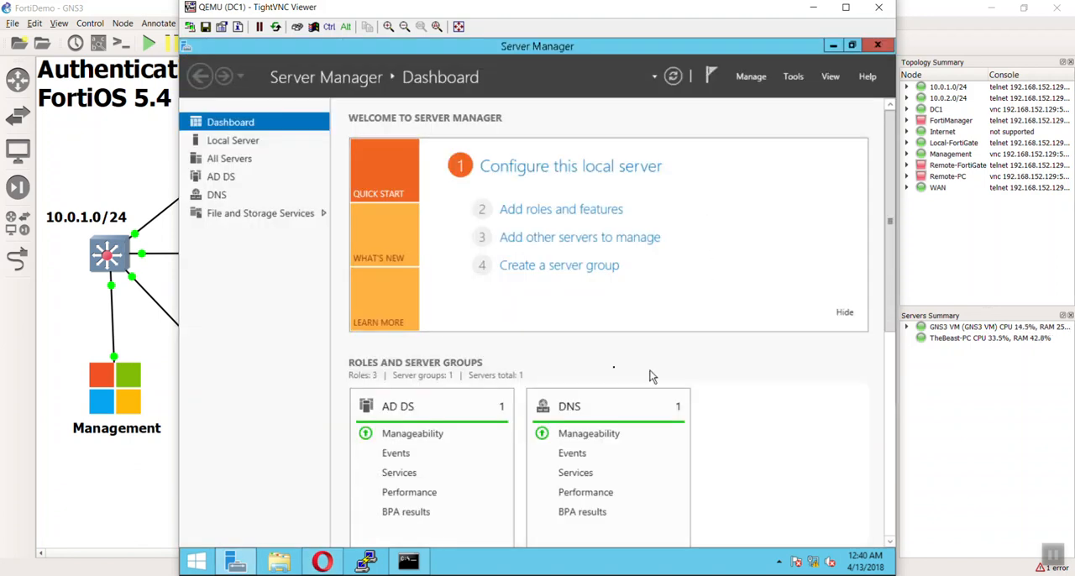
click(794, 77)
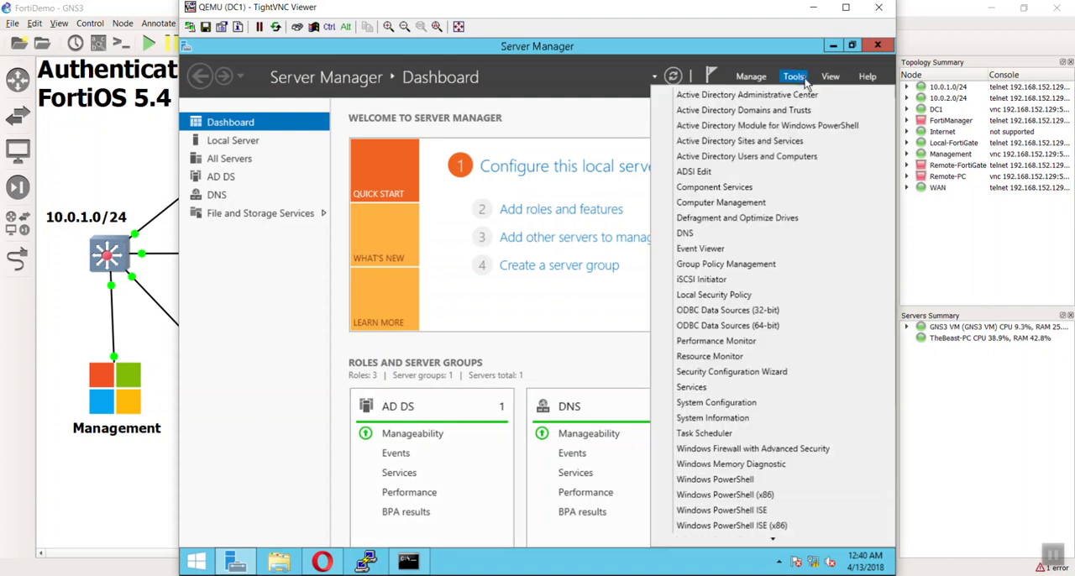
click(790, 156)
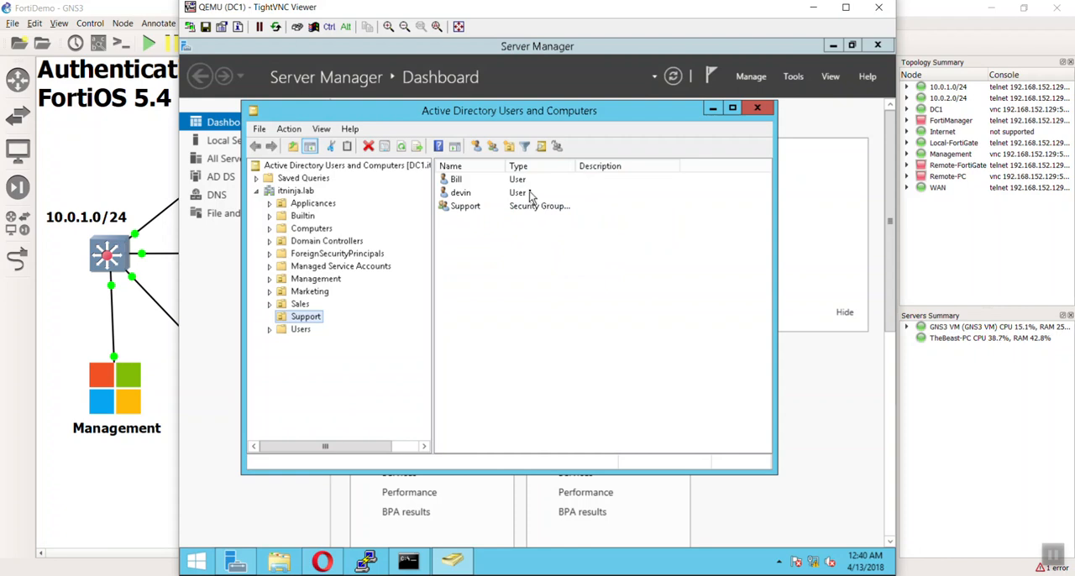
Remove the second Support user from the Firewalls group, and close Active Directory Users and Computers and Server Manager.
double_click(529, 192)
click(414, 133)
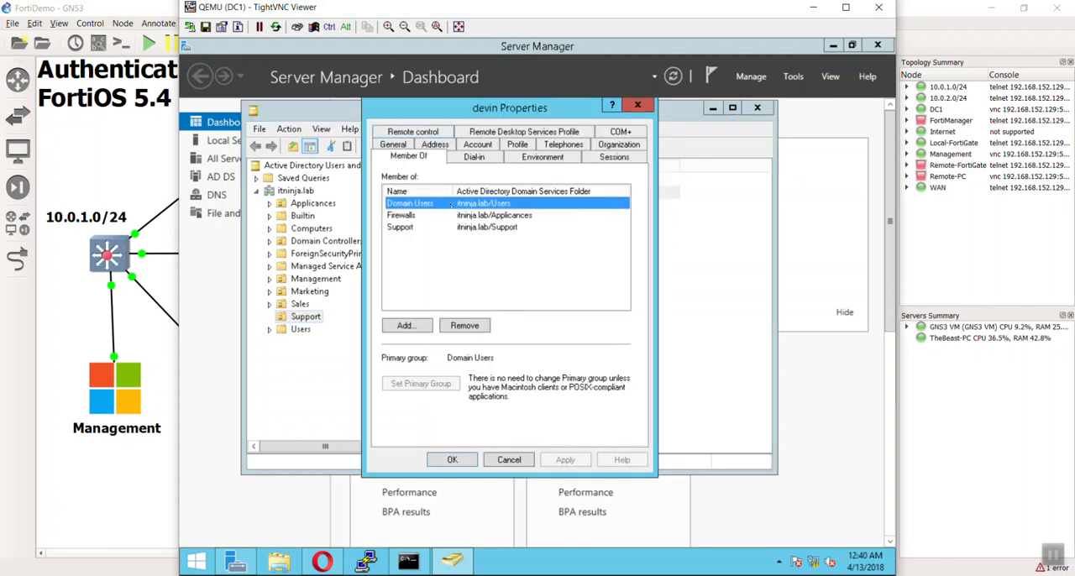
click(428, 216)
click(467, 326)
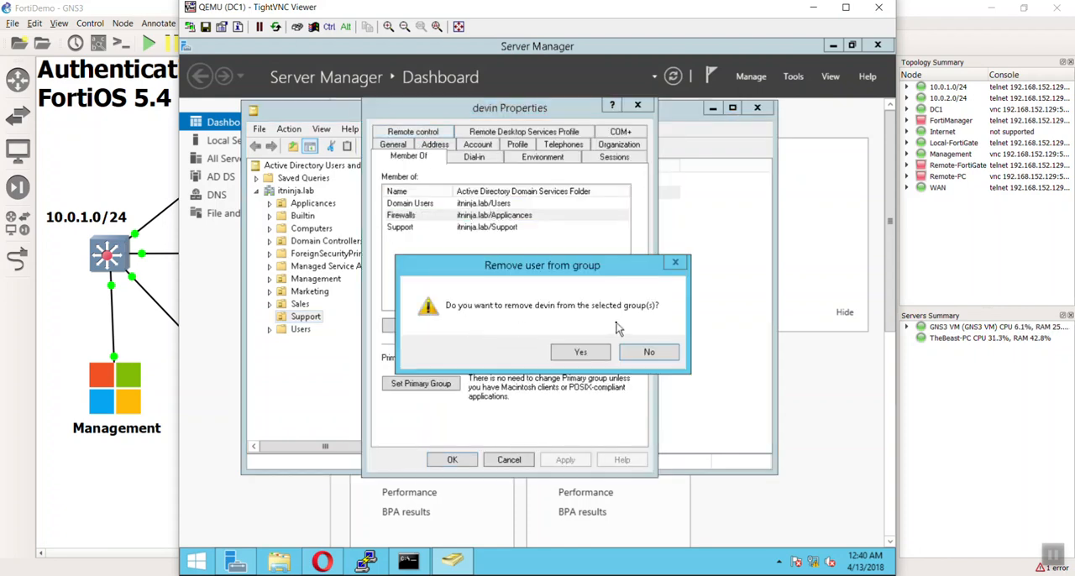
click(593, 356)
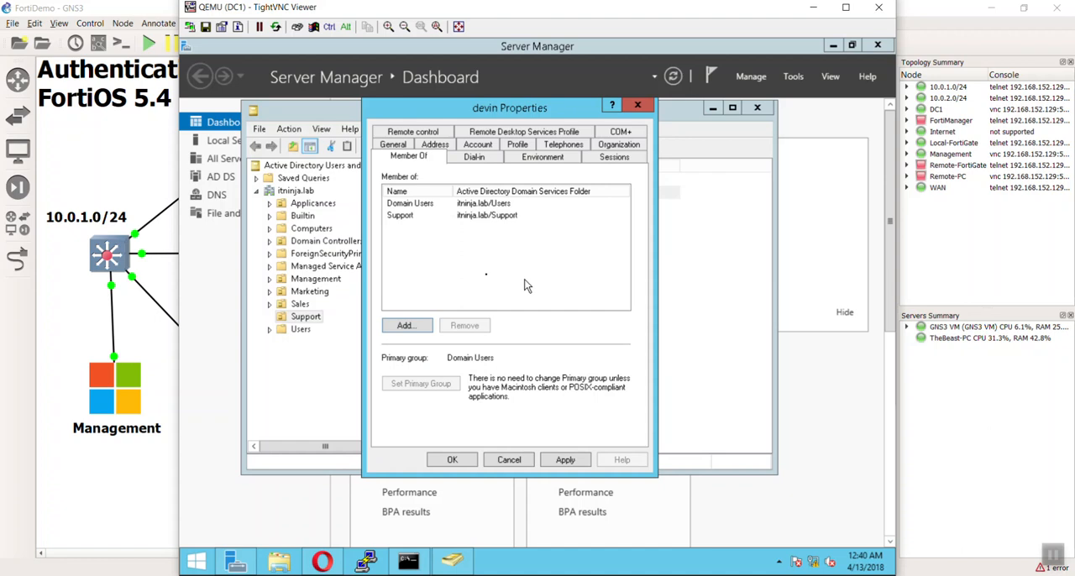
click(466, 459)
click(757, 110)
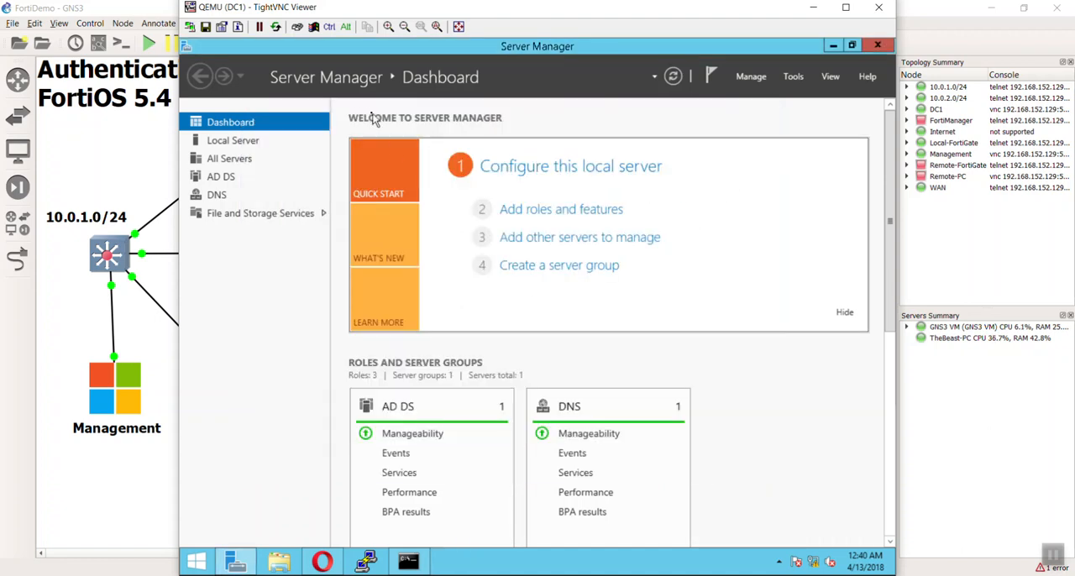
click(889, 44)
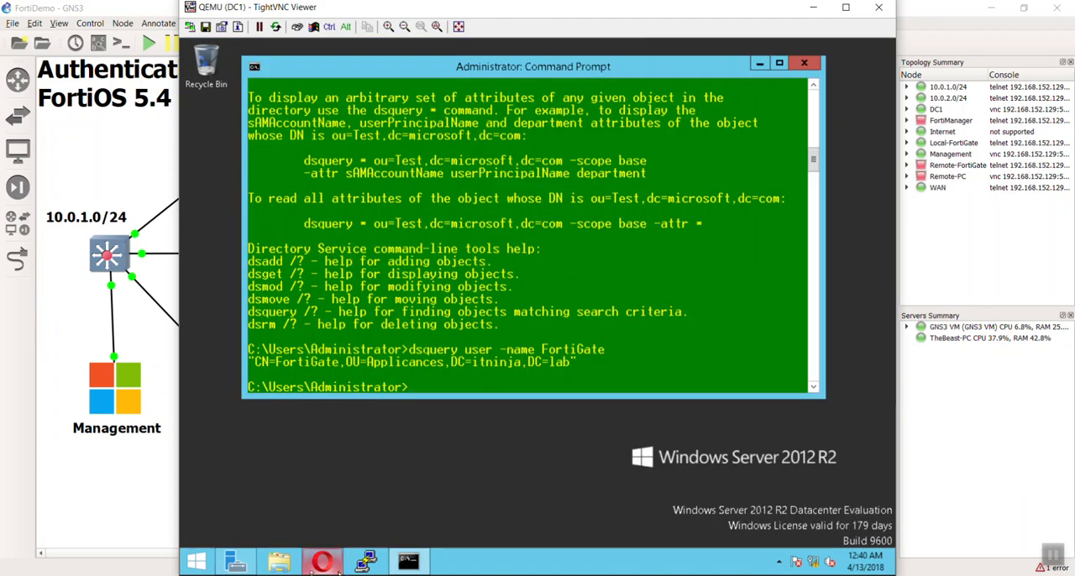
Switch back to the FortiGate login page in Opera and try to log in with the second Support user's name and password.
click(322, 561)
click(506, 304)
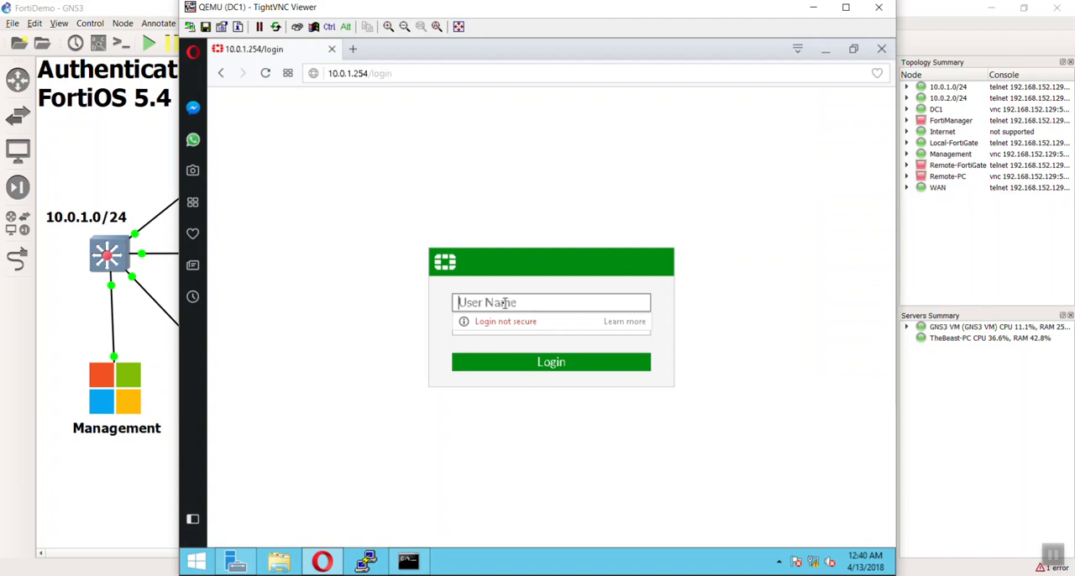
text(devin)
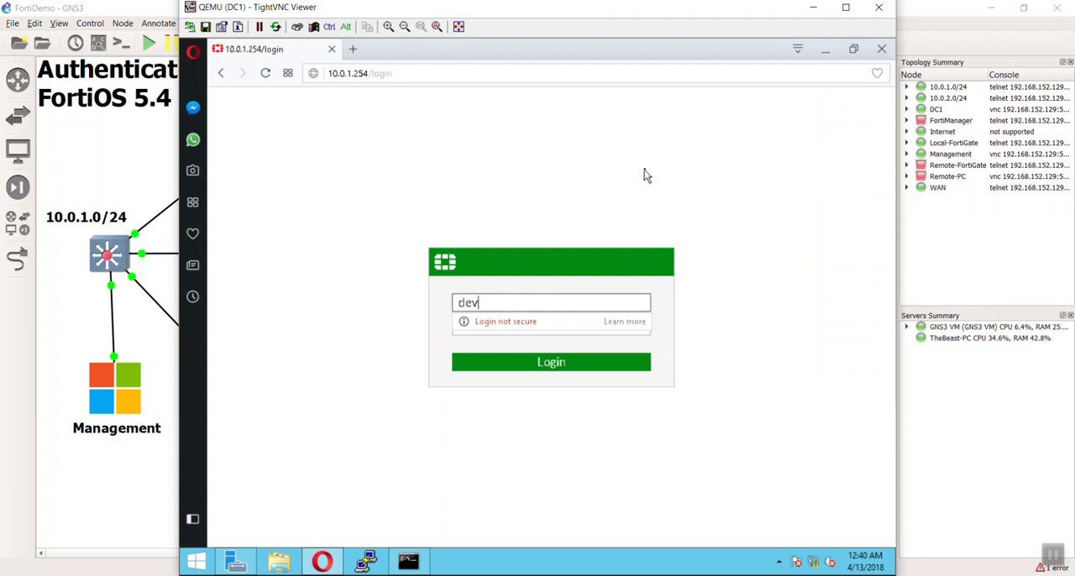
key(Tab)
text(fortinet)
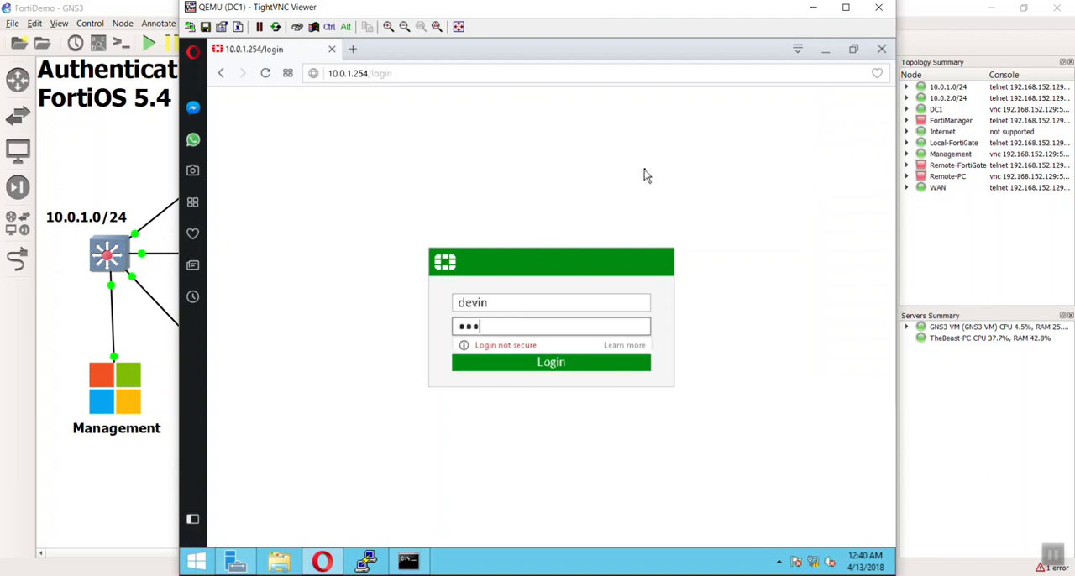
key(Return)
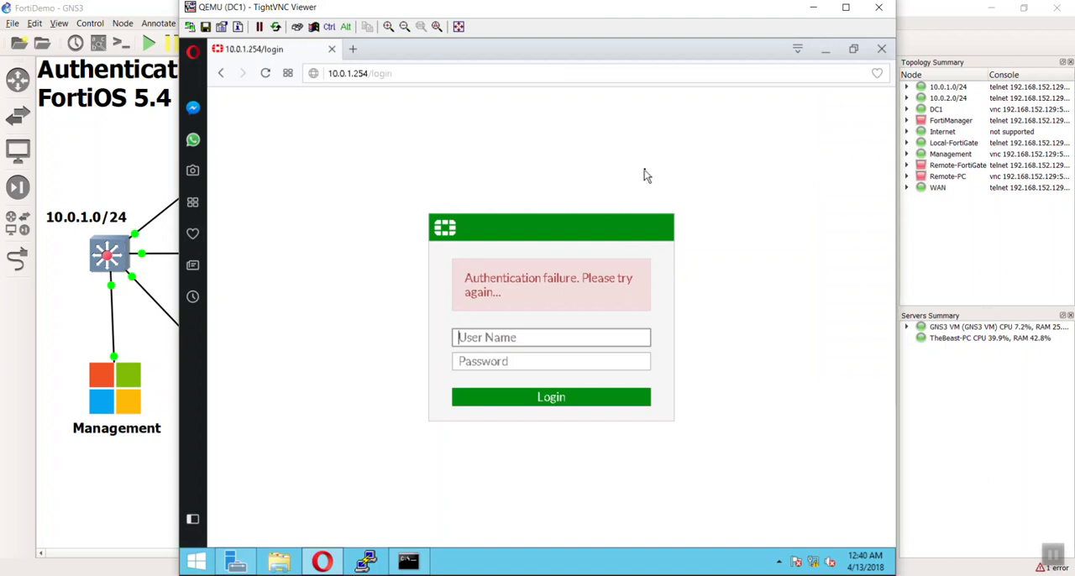
Retry the FortiGate login by re-entering the second Support user's name and password.
text(devin)
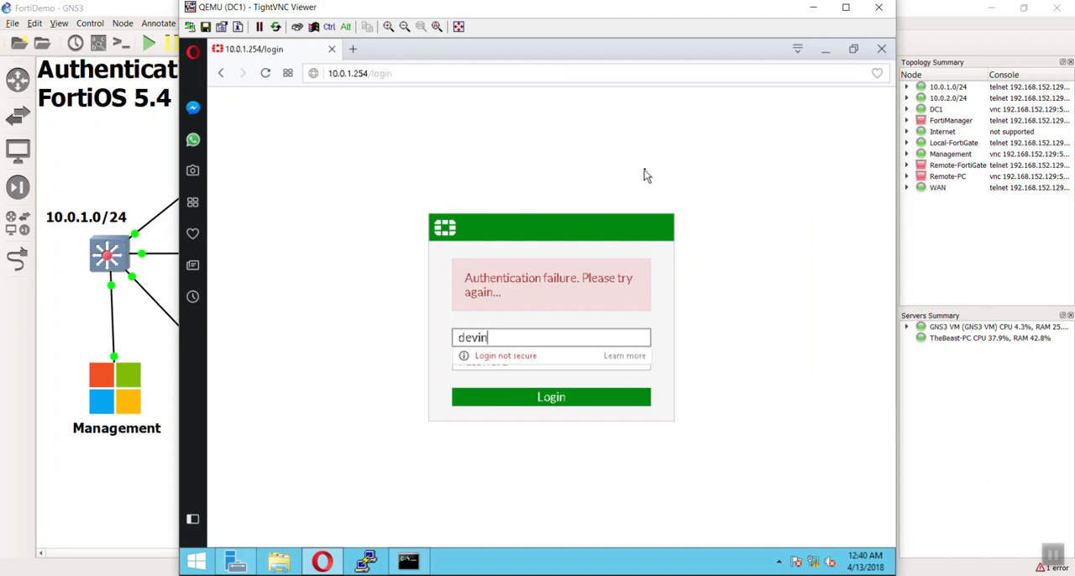
key(Tab)
text(fortine)
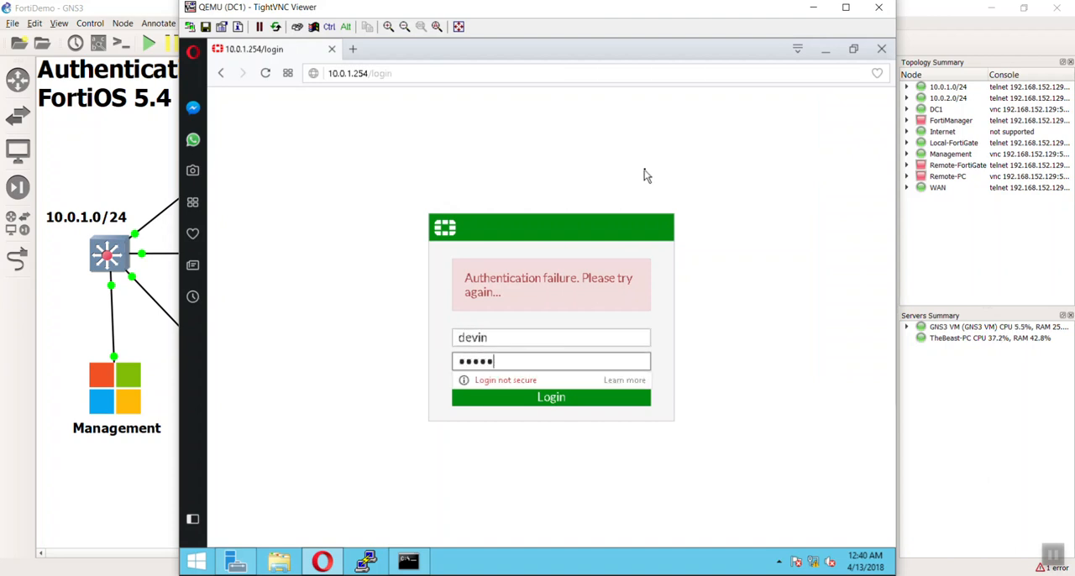